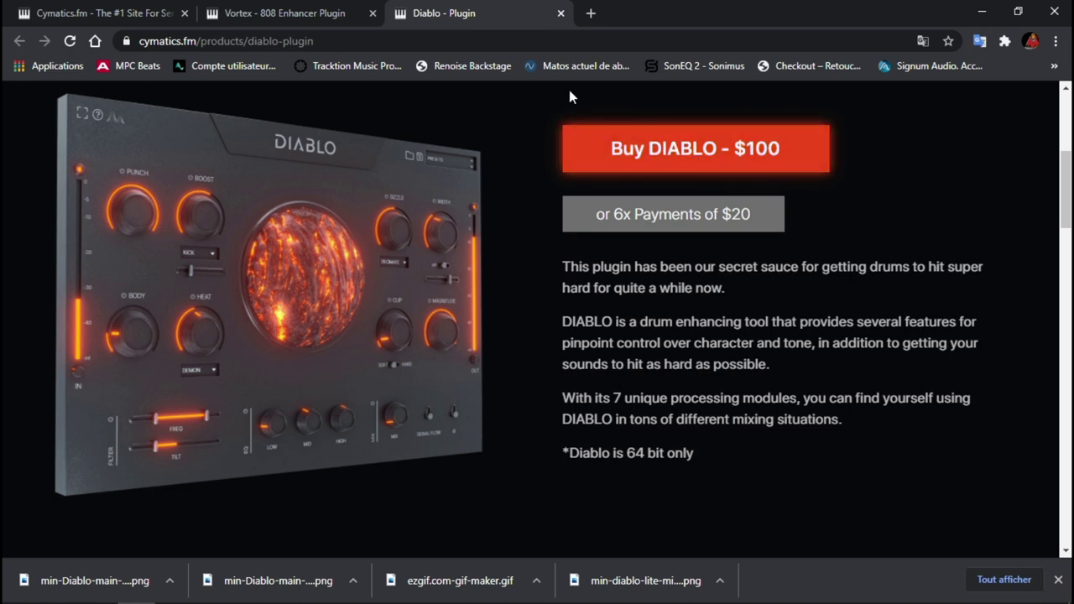
Review the Vortex 808 enhancer's product page, covering its price, description and four saturation modes.
click(301, 16)
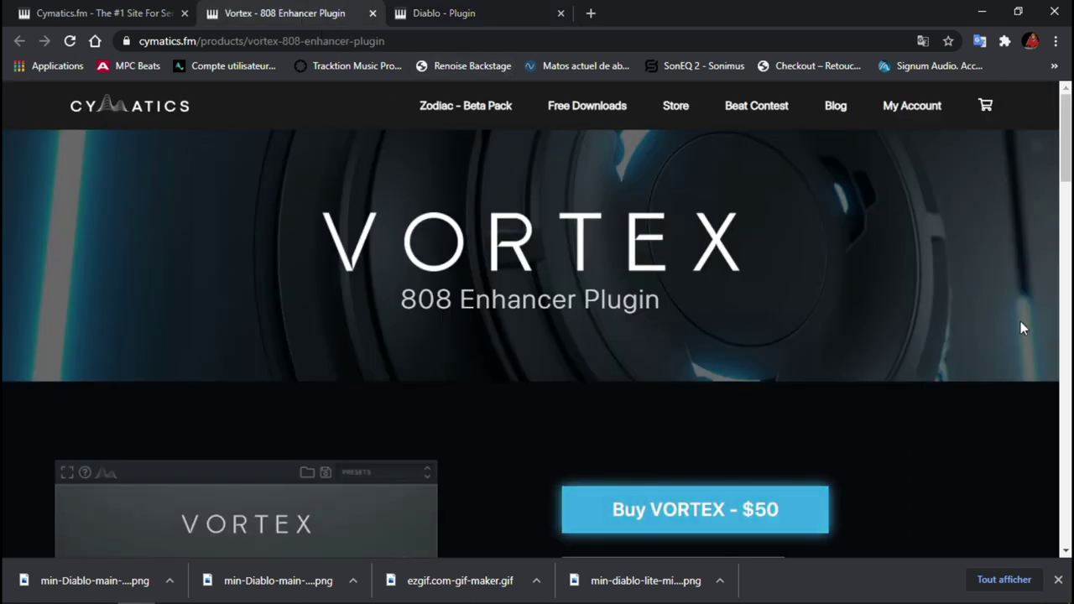
scroll(1065, 155, down, 3)
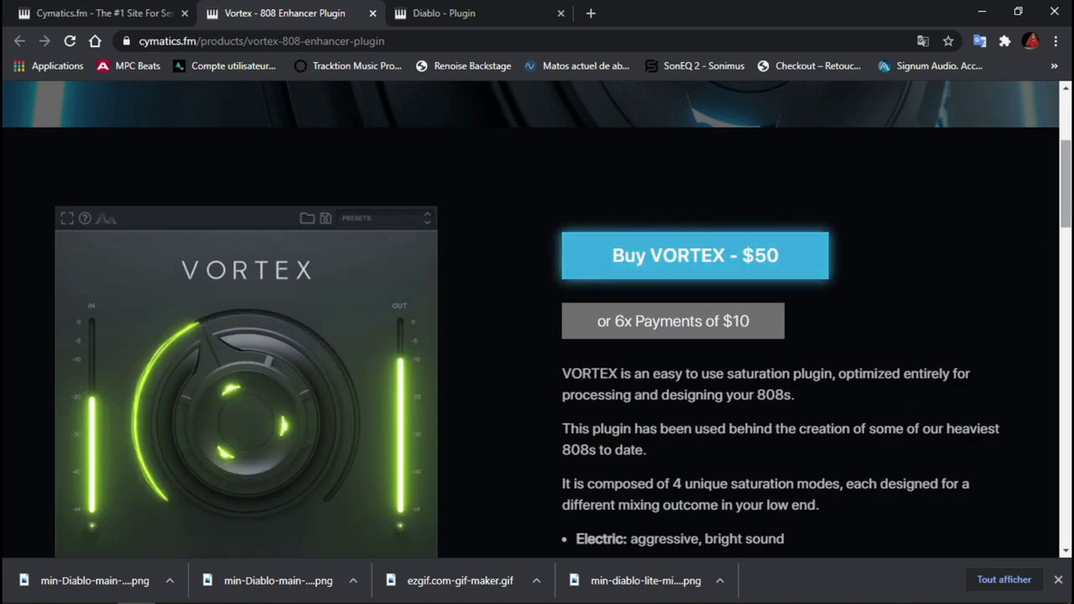
scroll(1057, 226, down, 2)
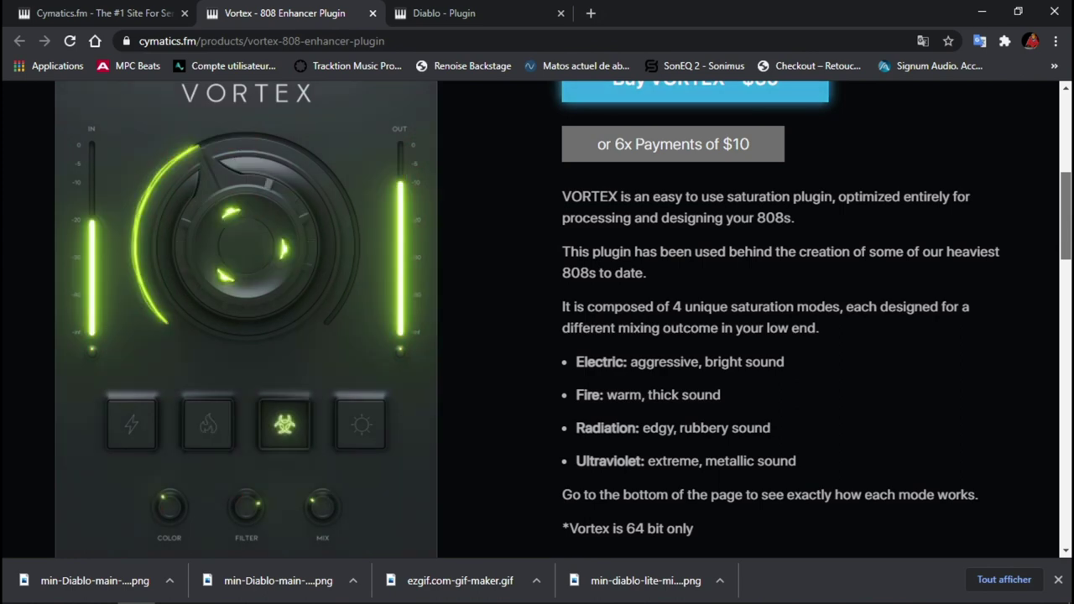
scroll(562, 319, down, 1)
scroll(562, 318, up, 2)
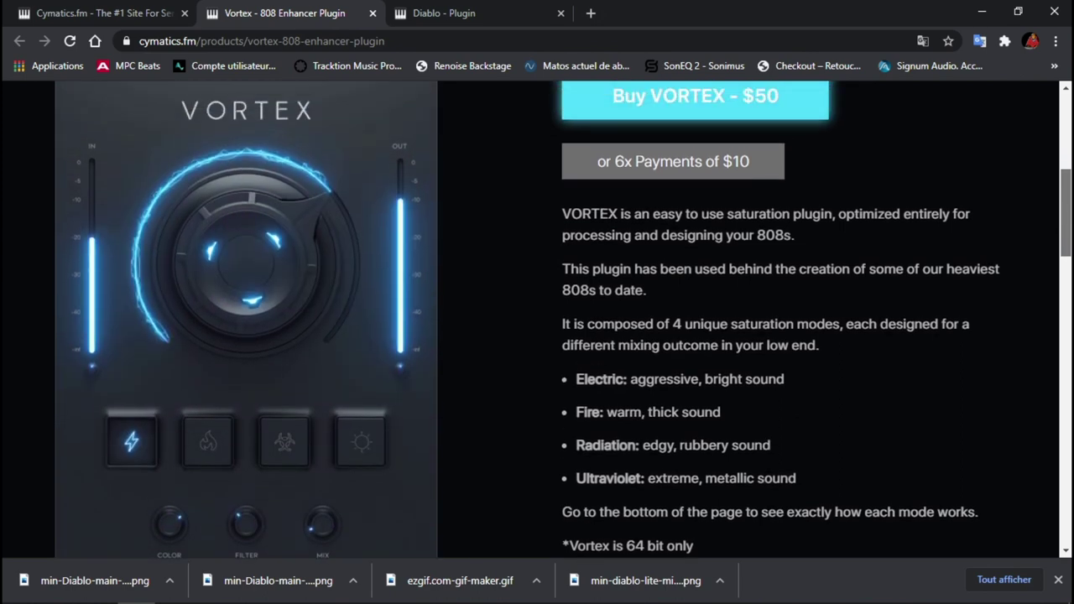
scroll(234, 291, down, 1)
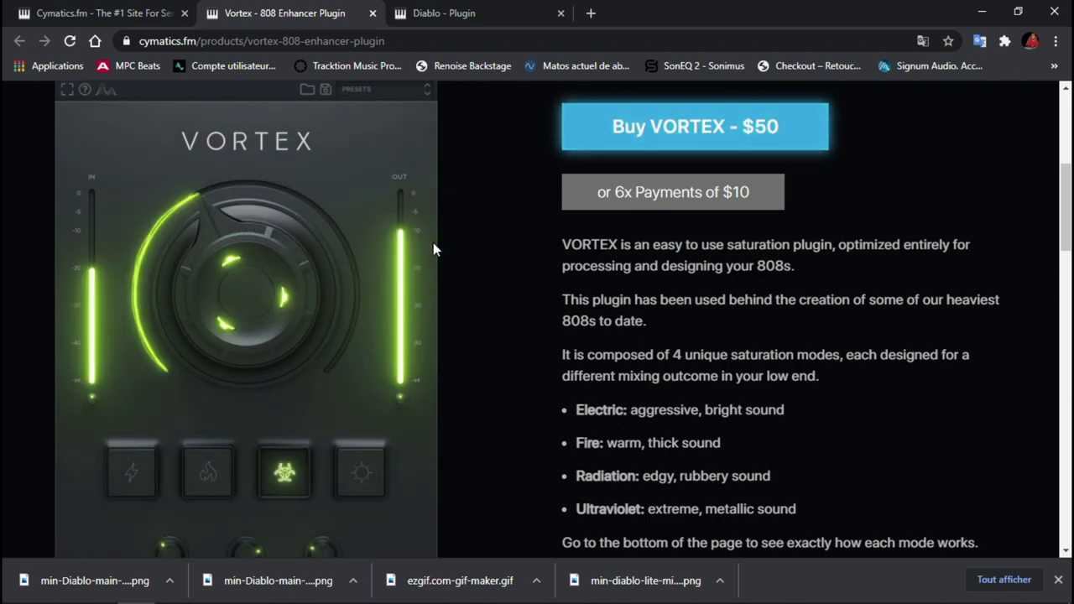
drag(1068, 187, 1036, 98)
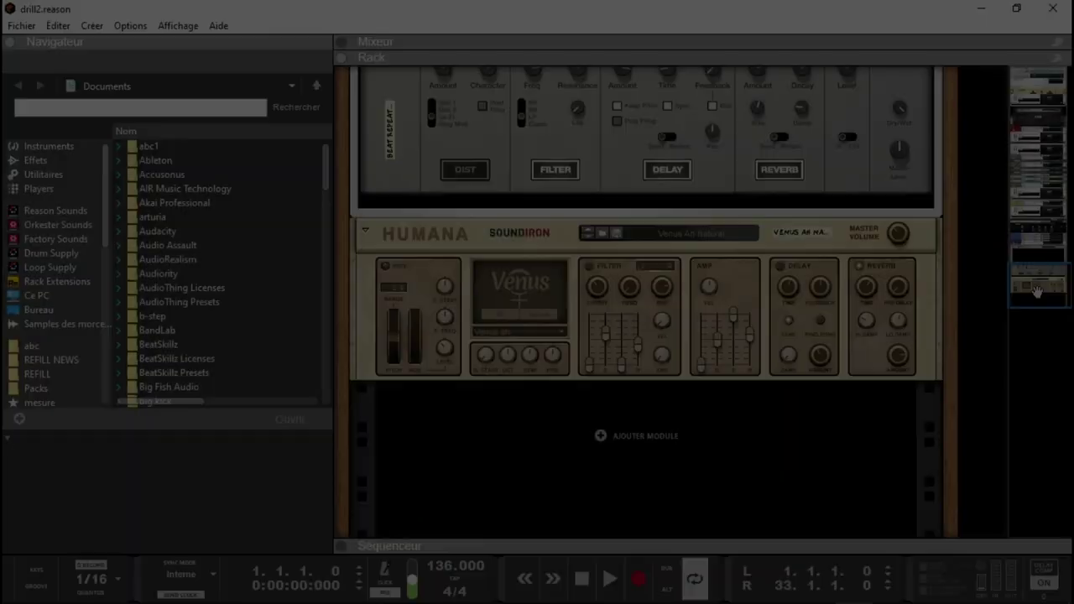
Switch to the drill2.reason song in Reason and show the sequencer alone, with the rack hidden.
drag(1037, 290, 1030, 69)
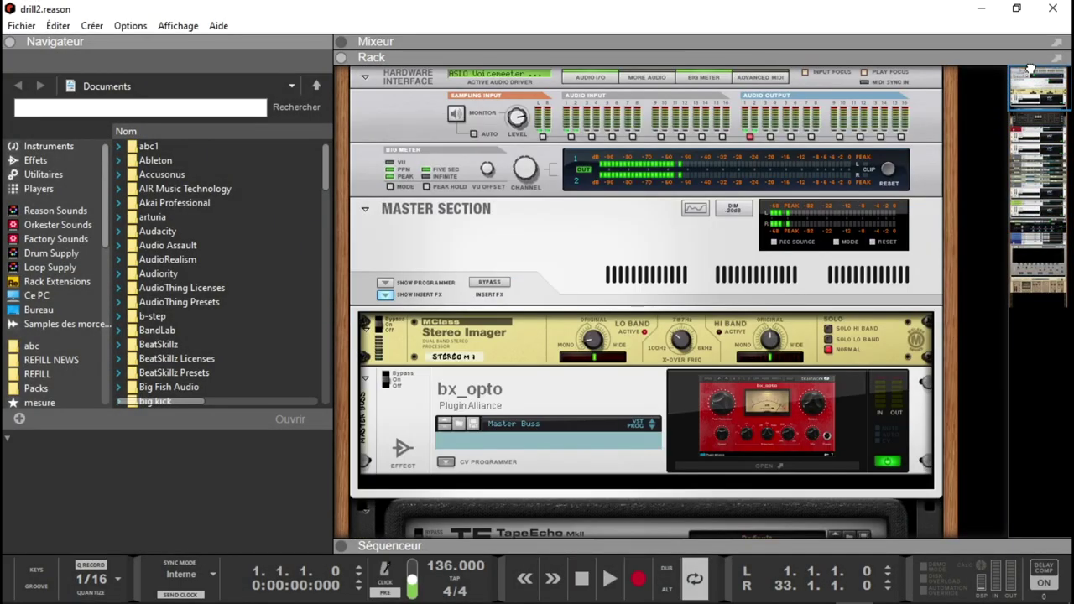
drag(1026, 77, 1054, 159)
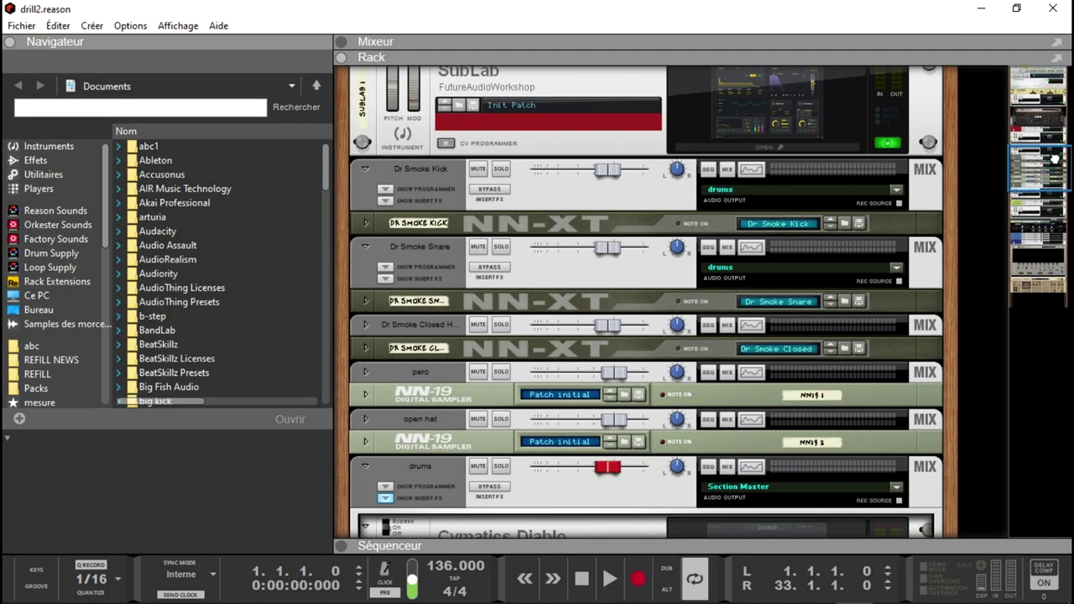
click(353, 546)
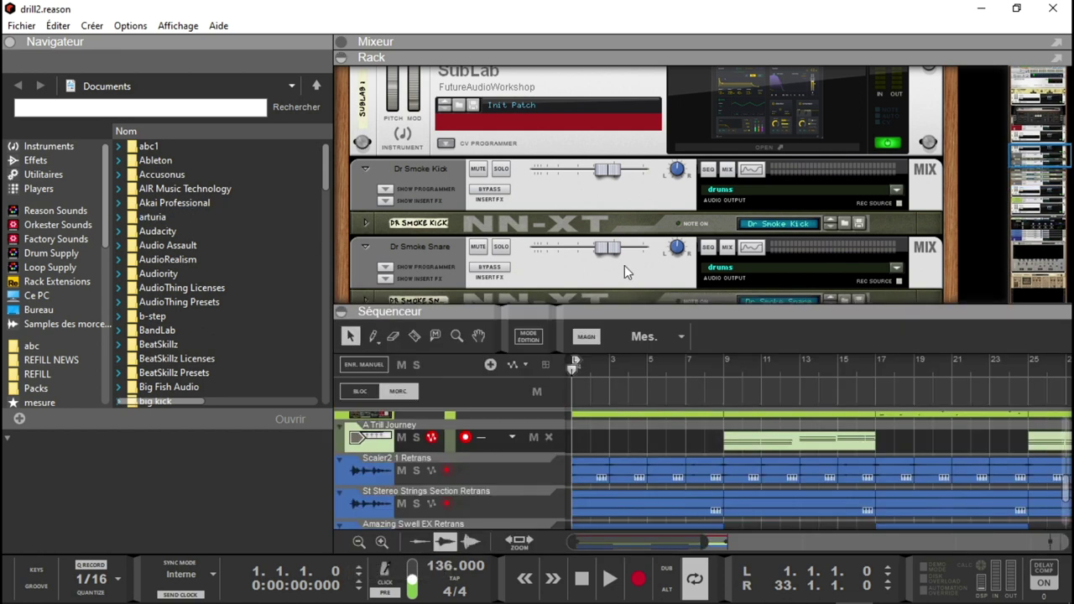
click(342, 56)
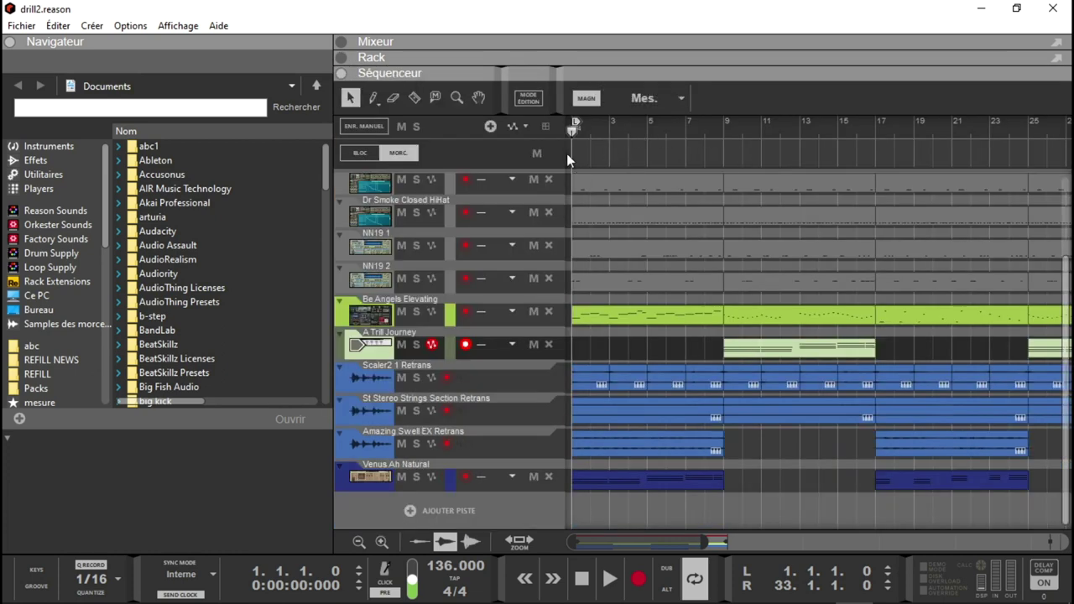
Start playing the song and fit the whole arrangement in the timeline with the browser collapsed.
key(space)
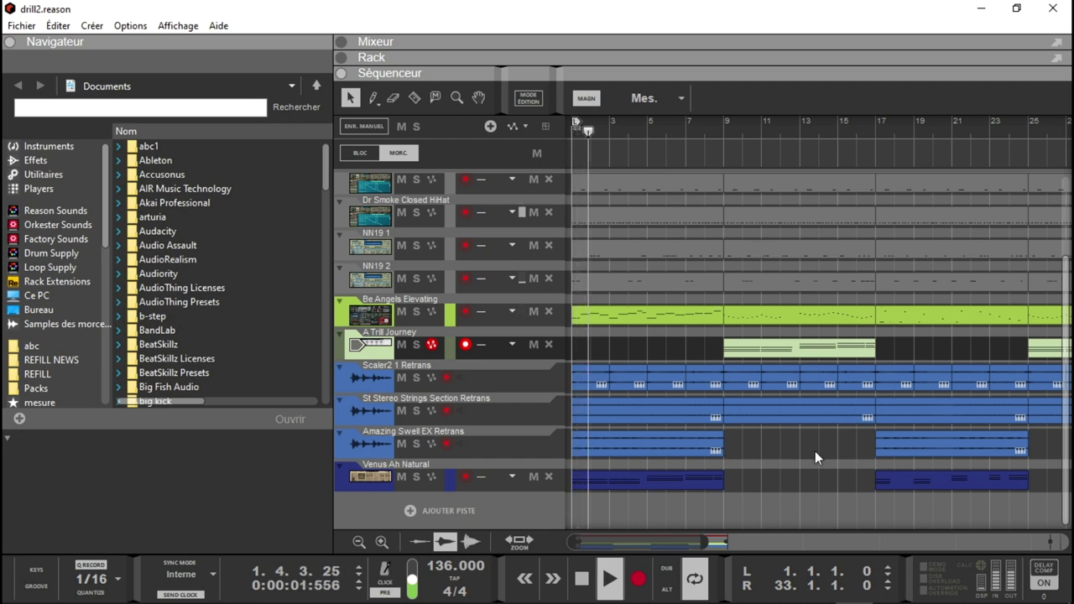
drag(728, 542, 759, 541)
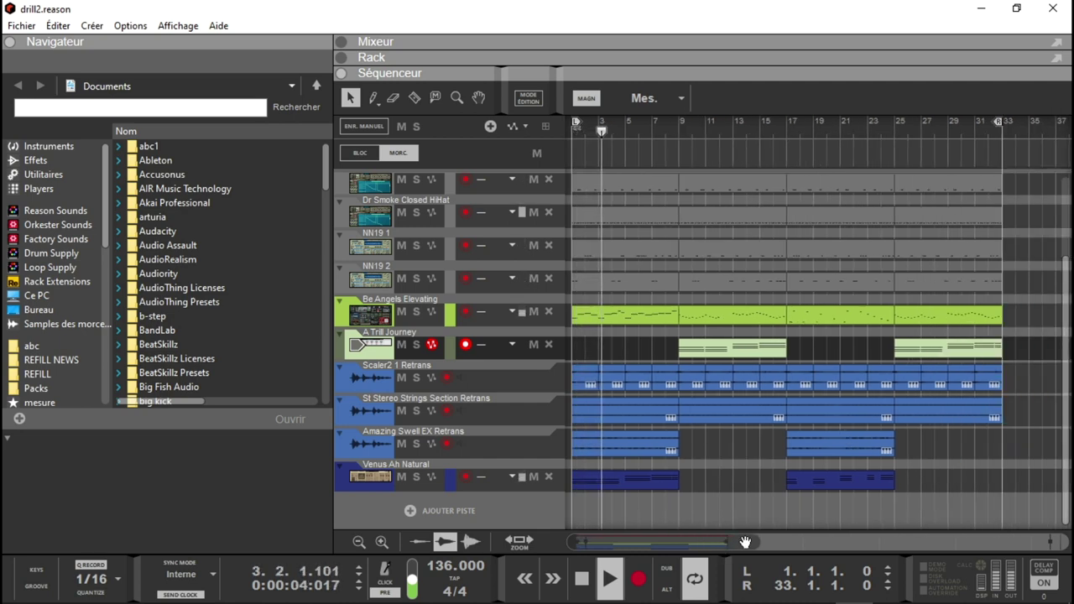
click(8, 37)
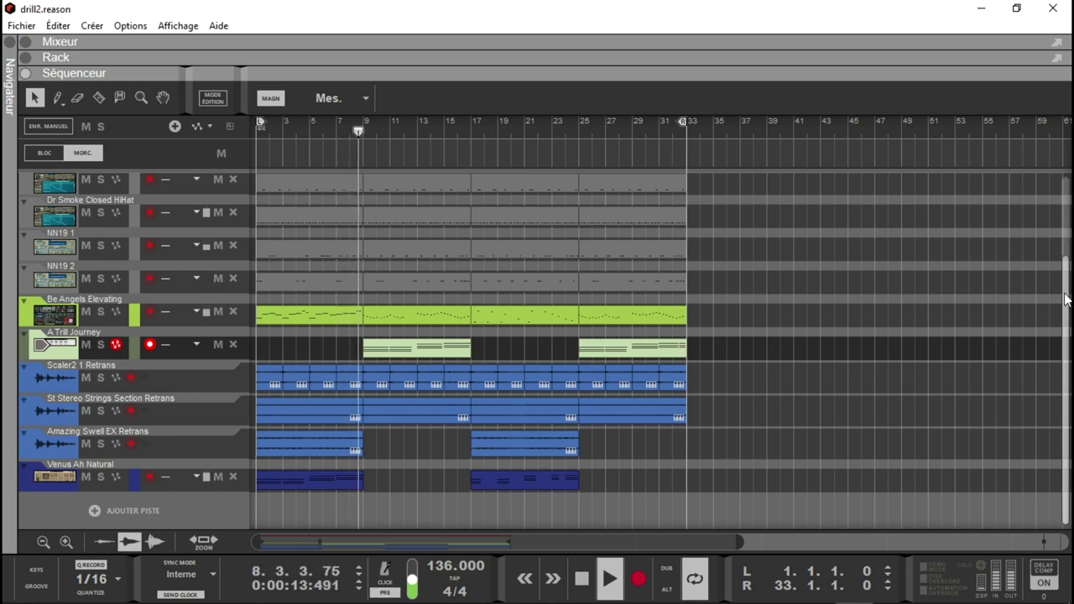
Reduce the sequencer's track height to the minimum so every track from Transport to Venus Ah Natural fits.
scroll(1066, 299, up, 2)
mouse_move(24, 566)
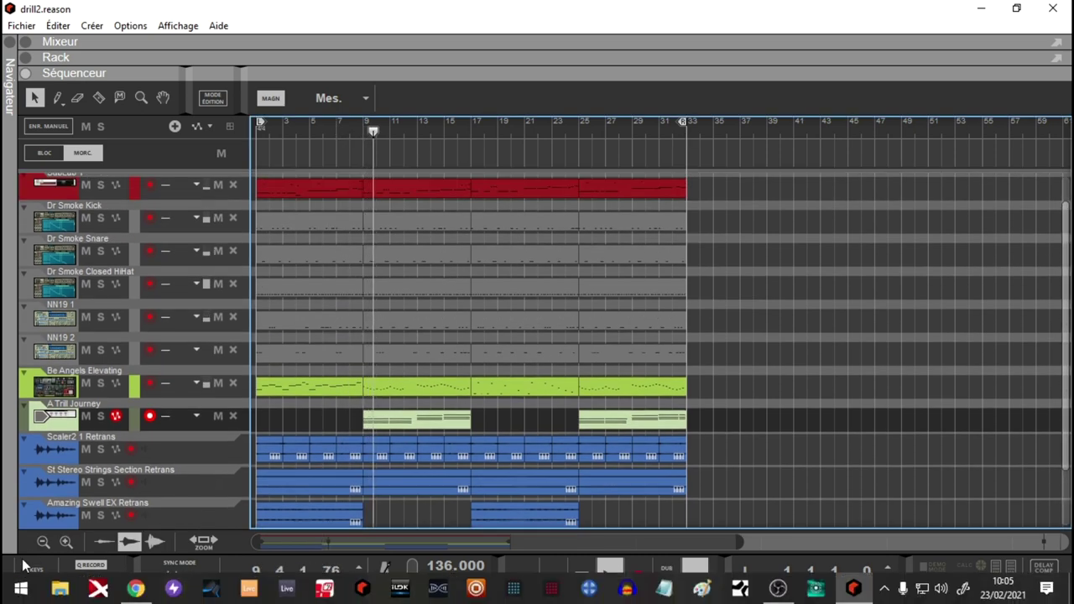
click(42, 541)
click(42, 541)
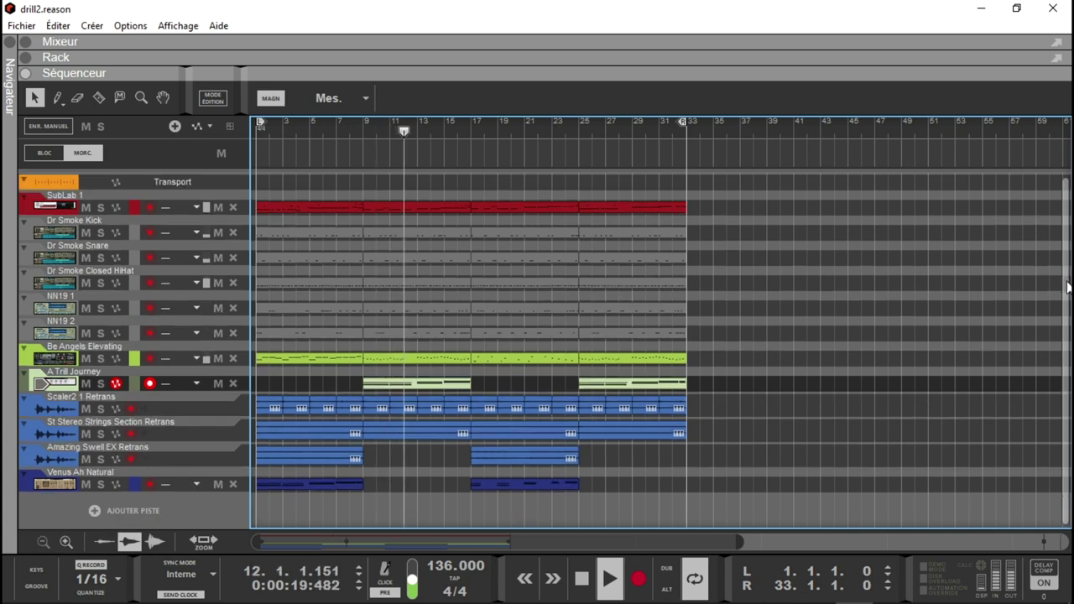
scroll(1066, 276, up, 1)
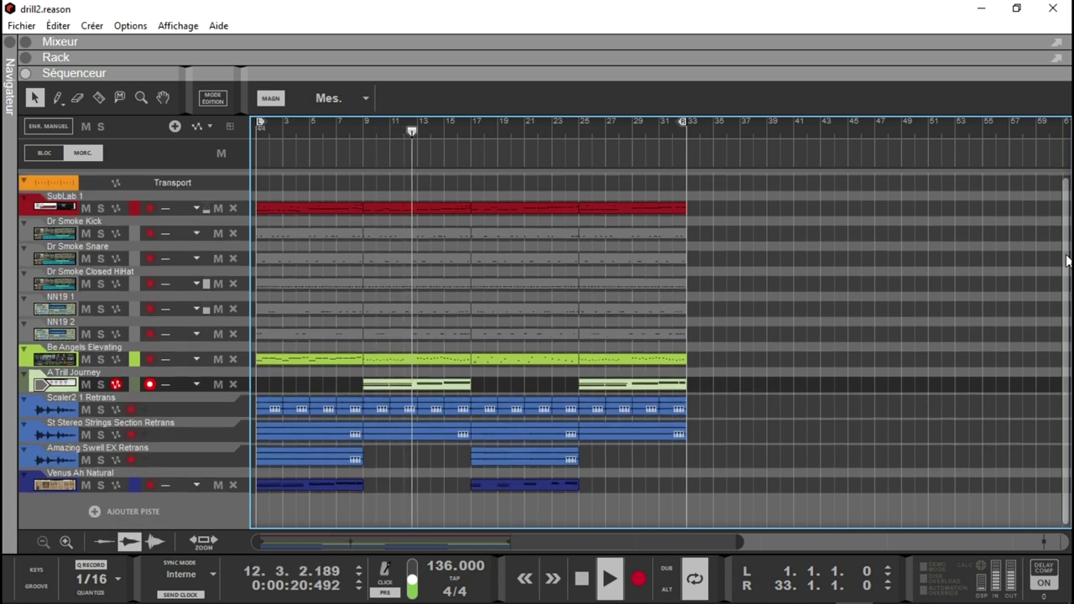
Locate the SubLab 1 track's devices in the rack, stop playback, open its Cymatics Vortex insert and return to the song start.
click(48, 208)
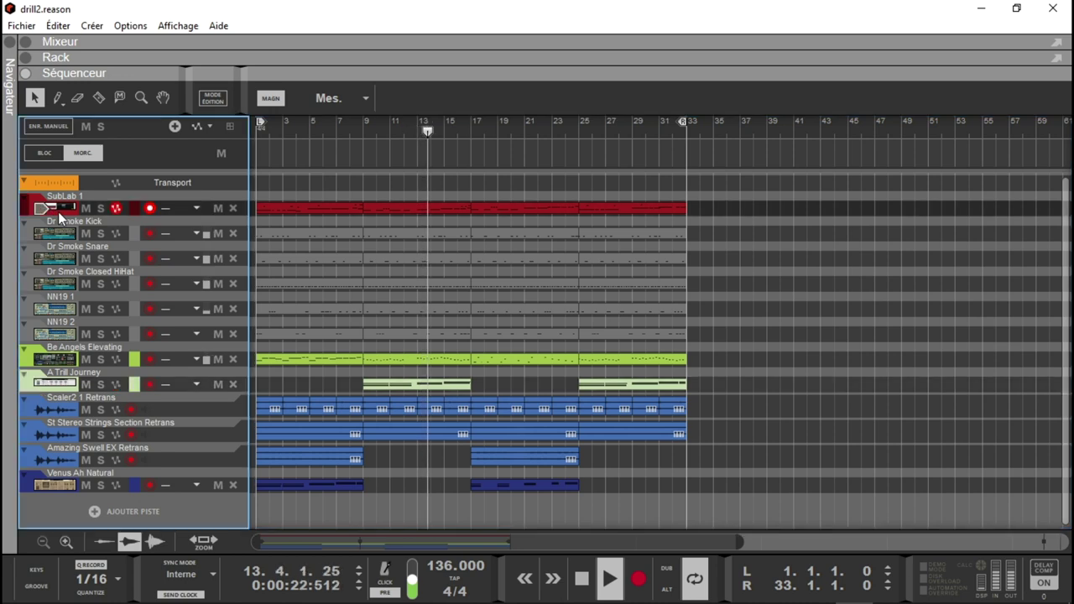
click(26, 57)
drag(1047, 132, 1049, 123)
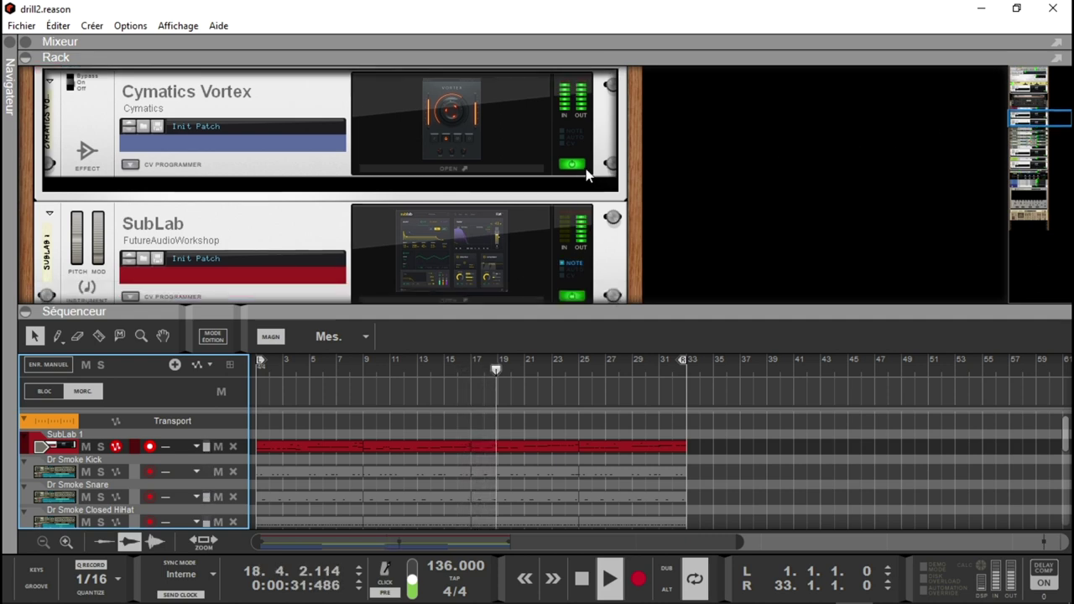
key(space)
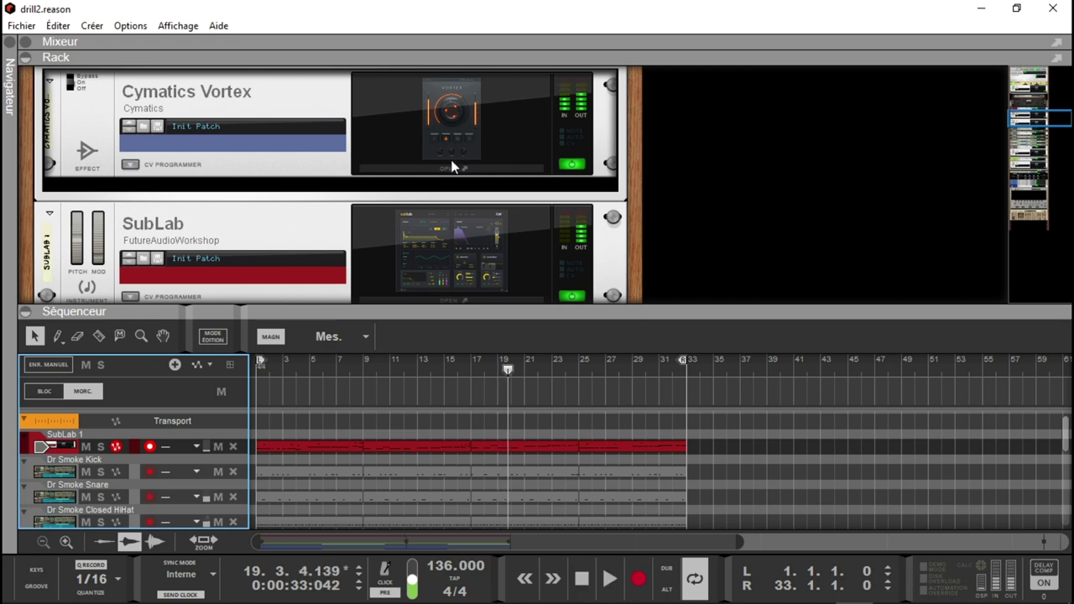
click(411, 174)
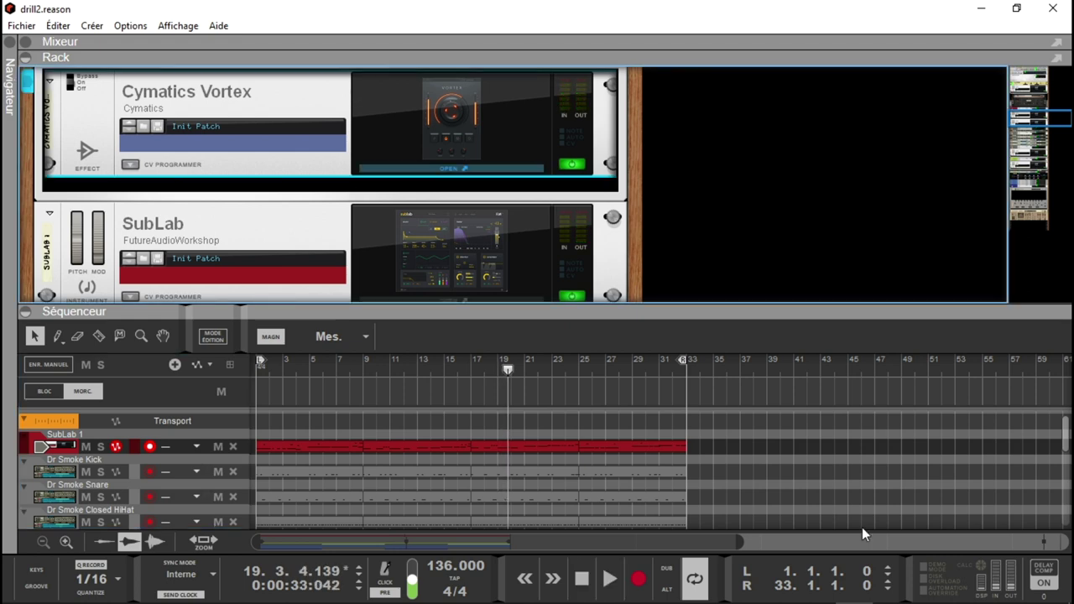
key(Home)
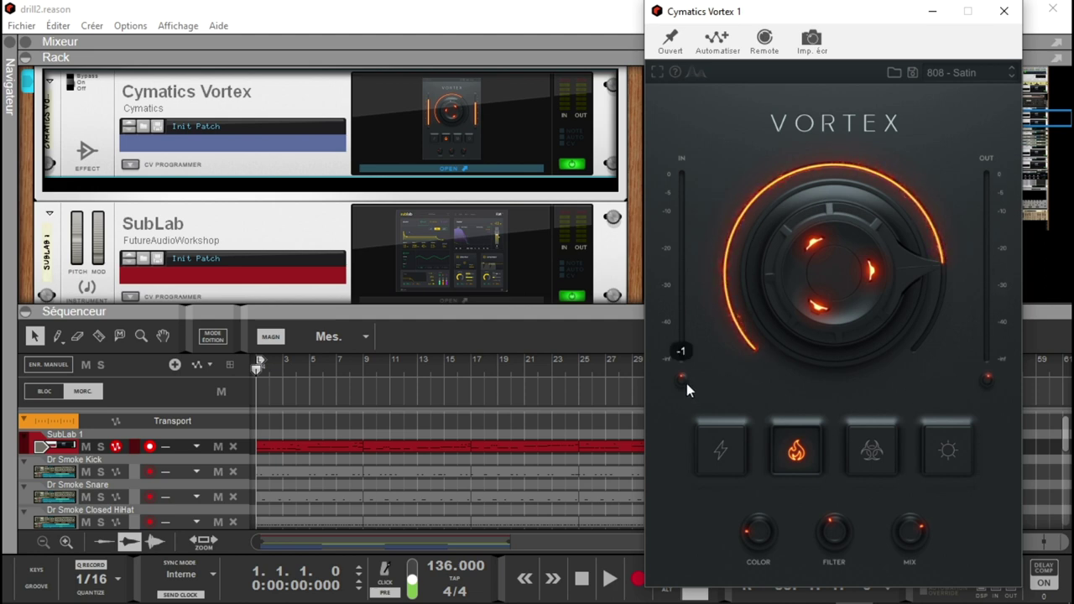
Set Vortex's large main dial to 93 and turn the Color knob to about its midpoint.
mouse_move(988, 382)
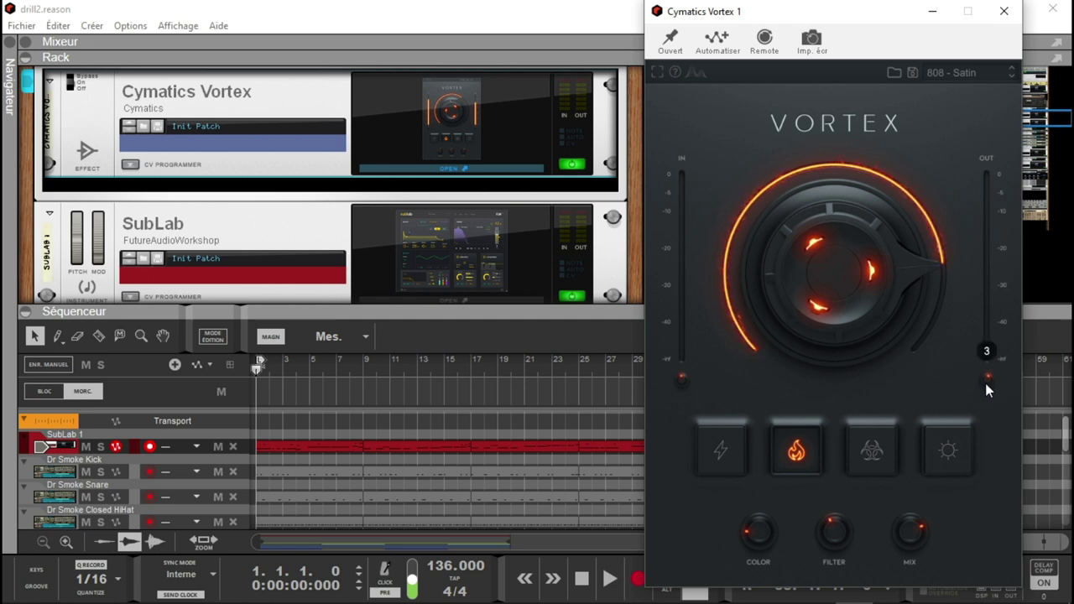
mouse_move(852, 382)
mouse_move(834, 224)
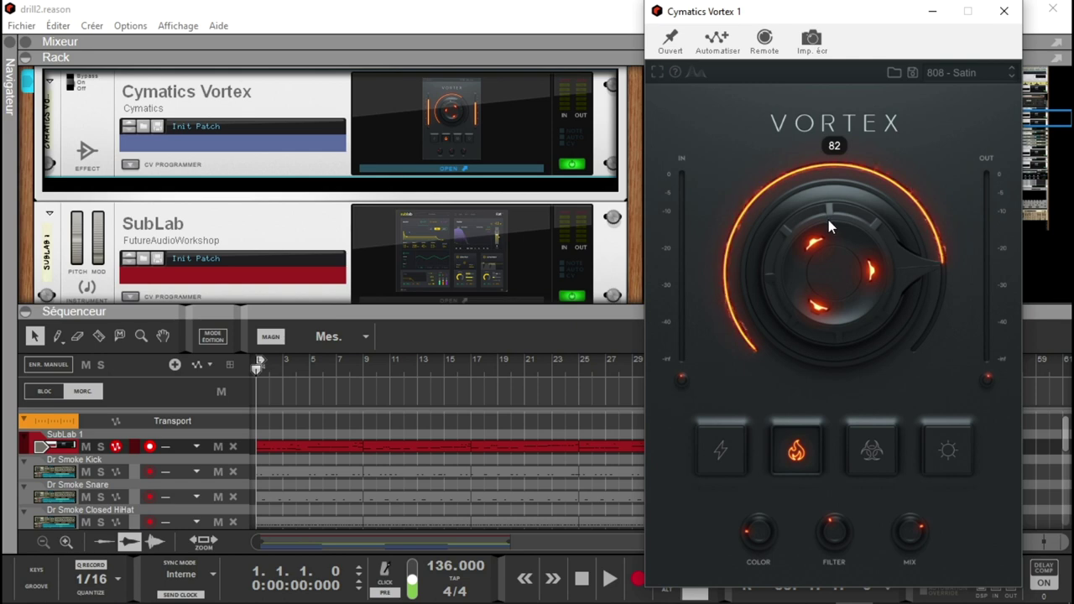
drag(828, 219, 854, 191)
mouse_move(818, 530)
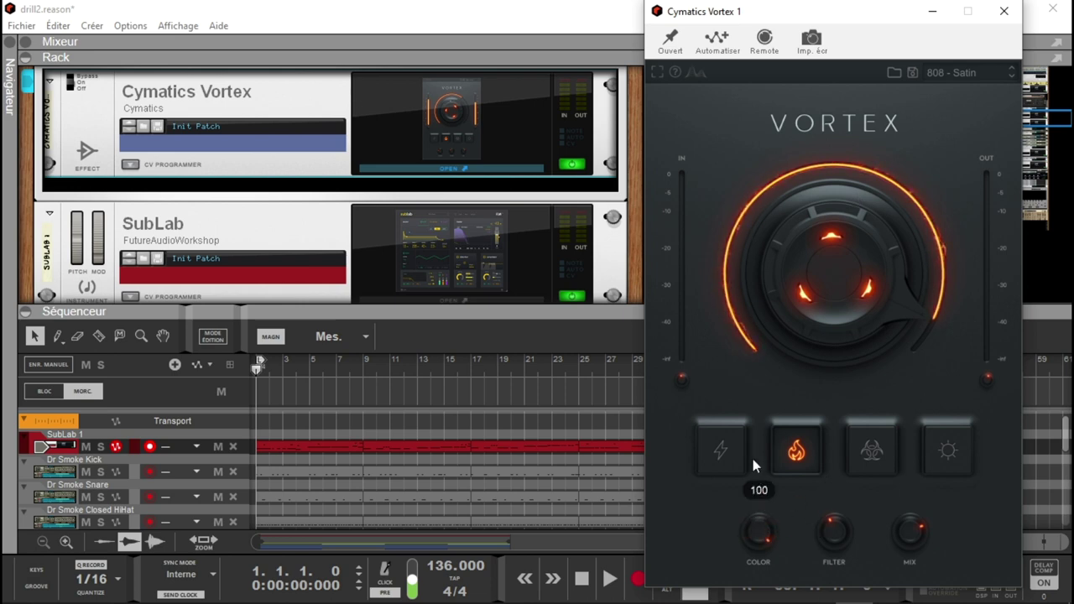
mouse_move(906, 536)
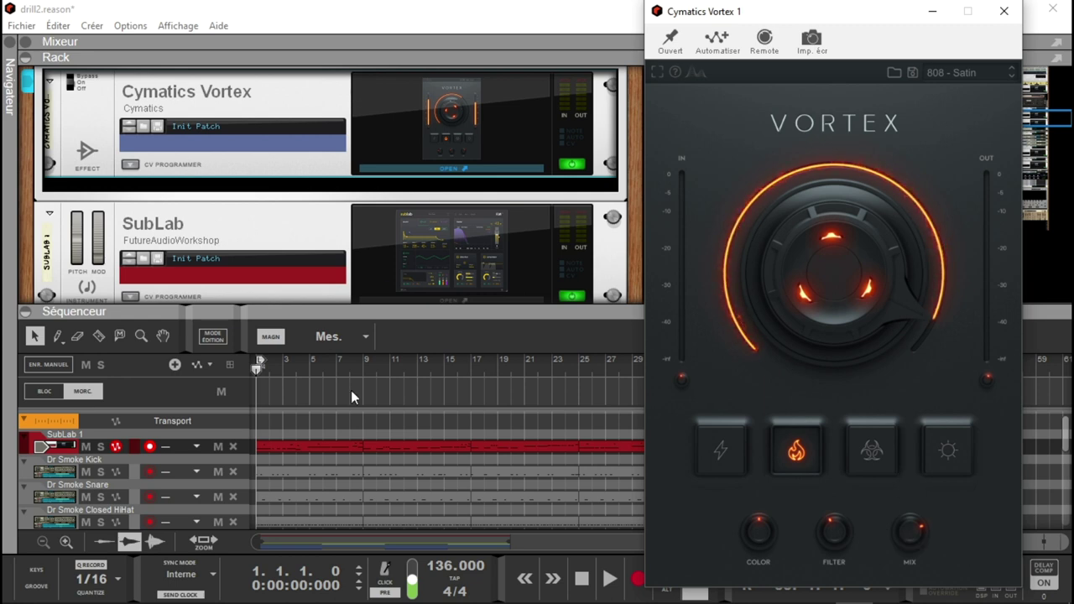
Solo the SubLab 1 track and bypass its insert effects.
click(101, 446)
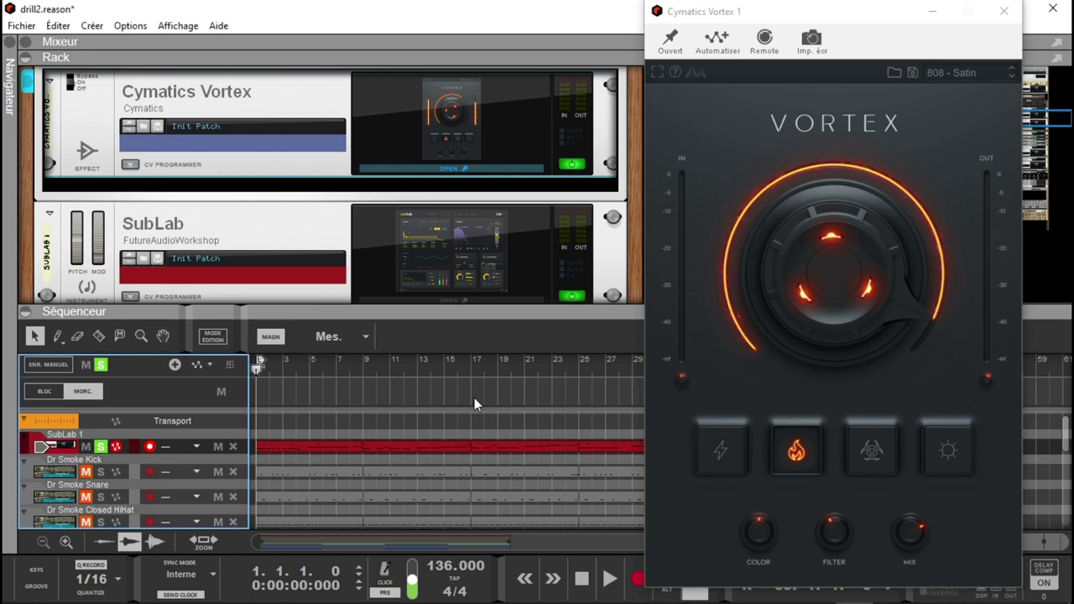
click(510, 274)
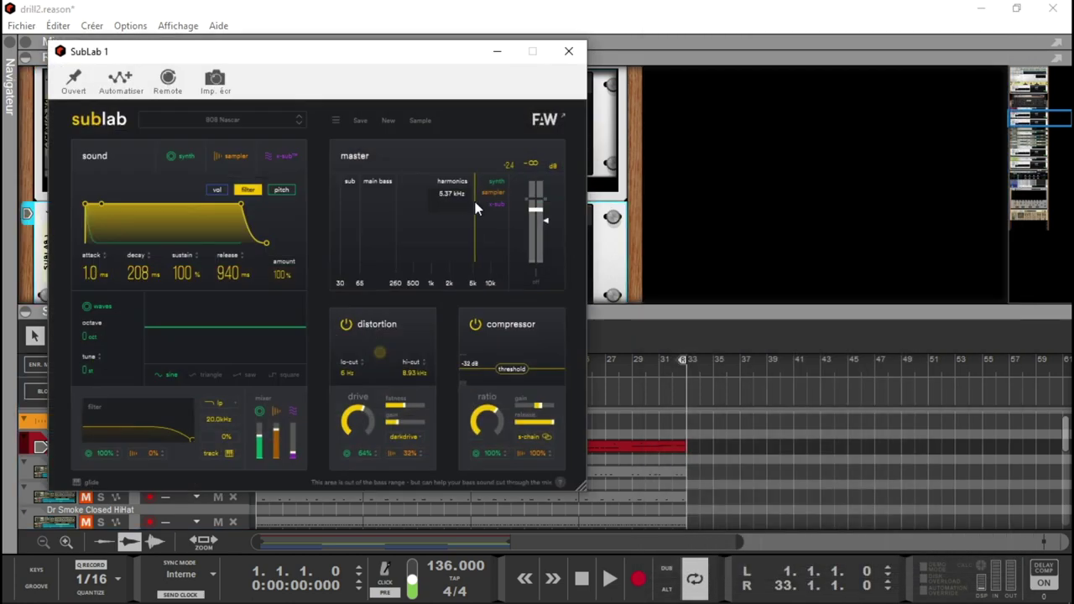
drag(355, 51, 638, 43)
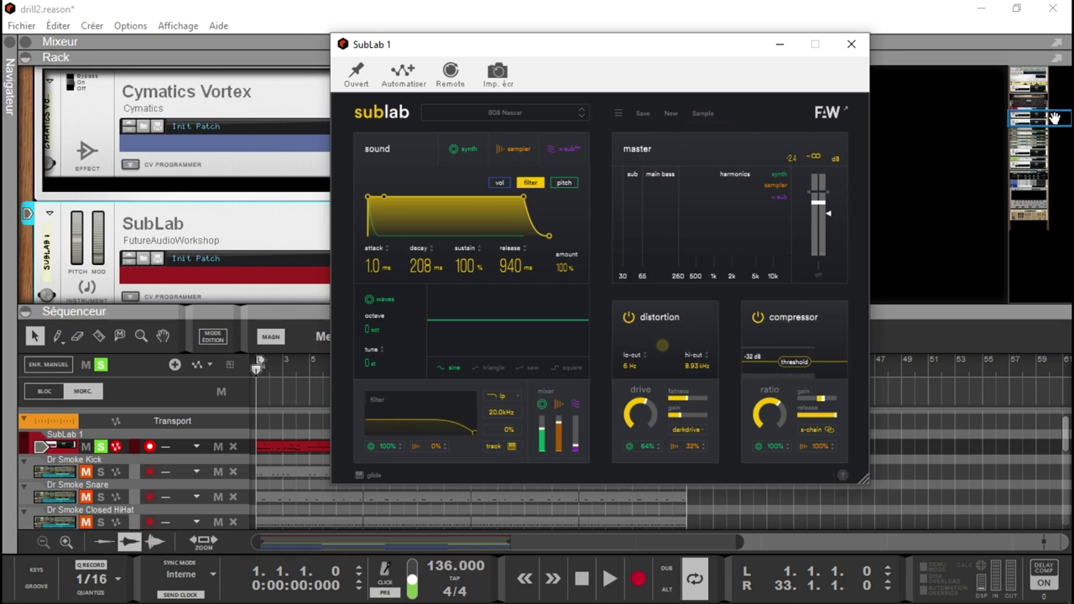
drag(1054, 117, 1054, 112)
click(171, 123)
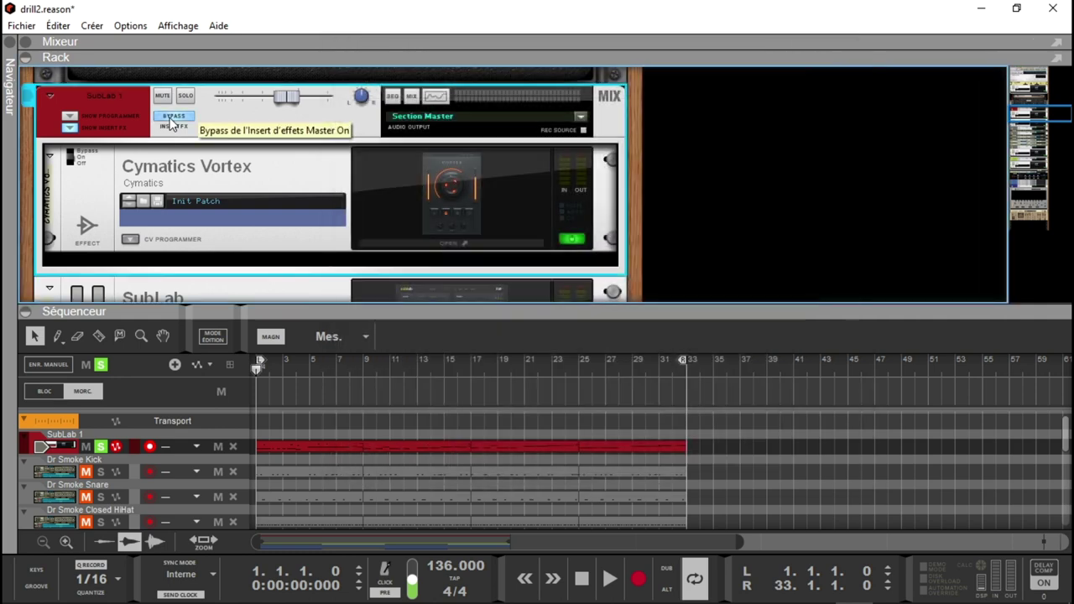
Play the soloed SubLab bass without effects while watching its instrument window, and close that window.
click(417, 285)
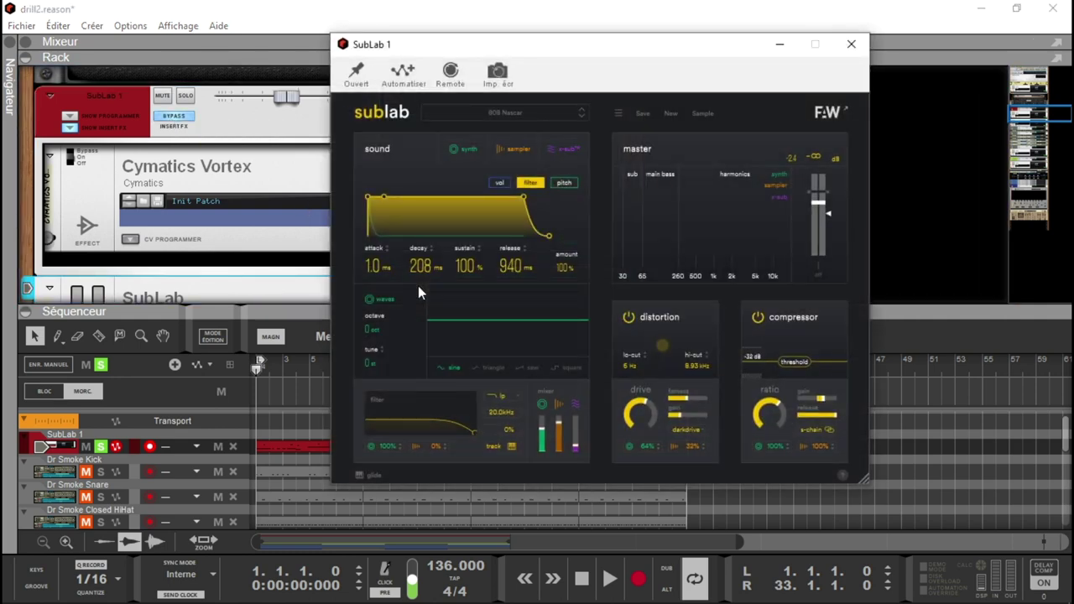
key(space)
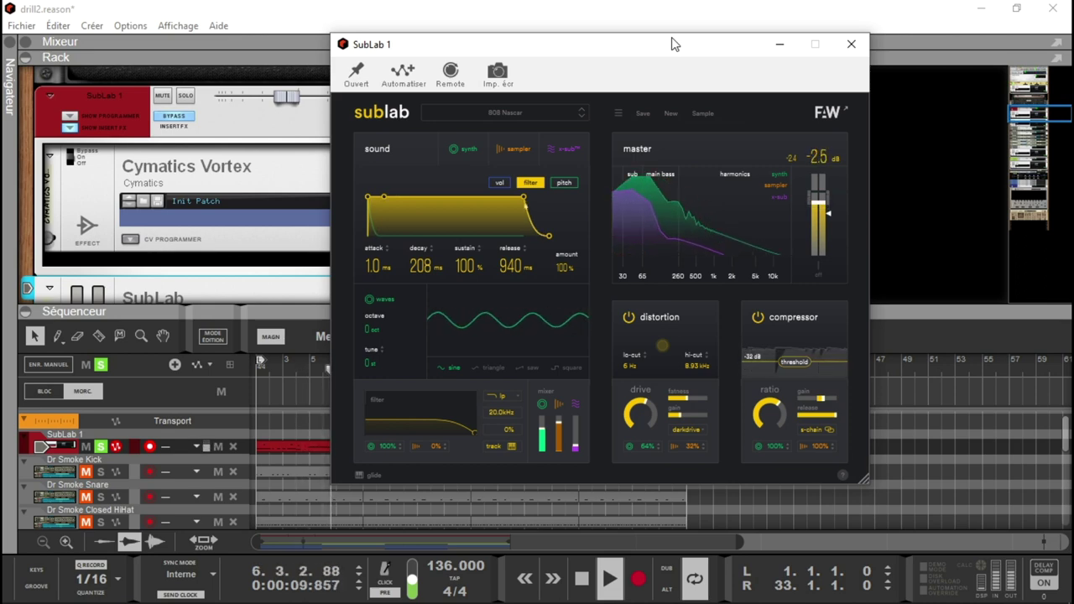
click(851, 44)
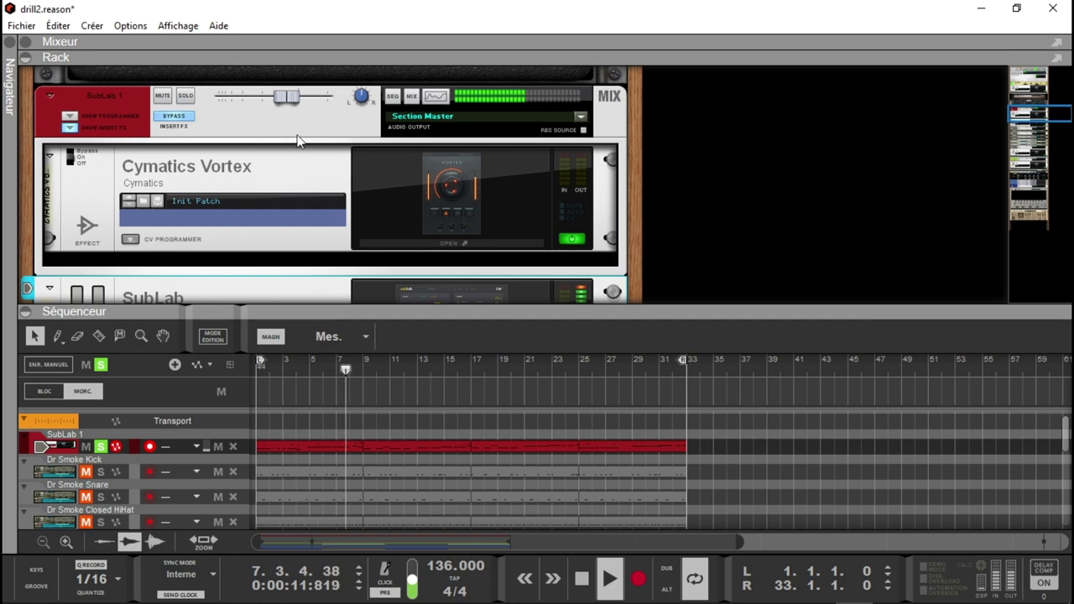
Reopen the Vortex window, pin it open, and reactivate SubLab 1's insert effects during playback.
click(468, 186)
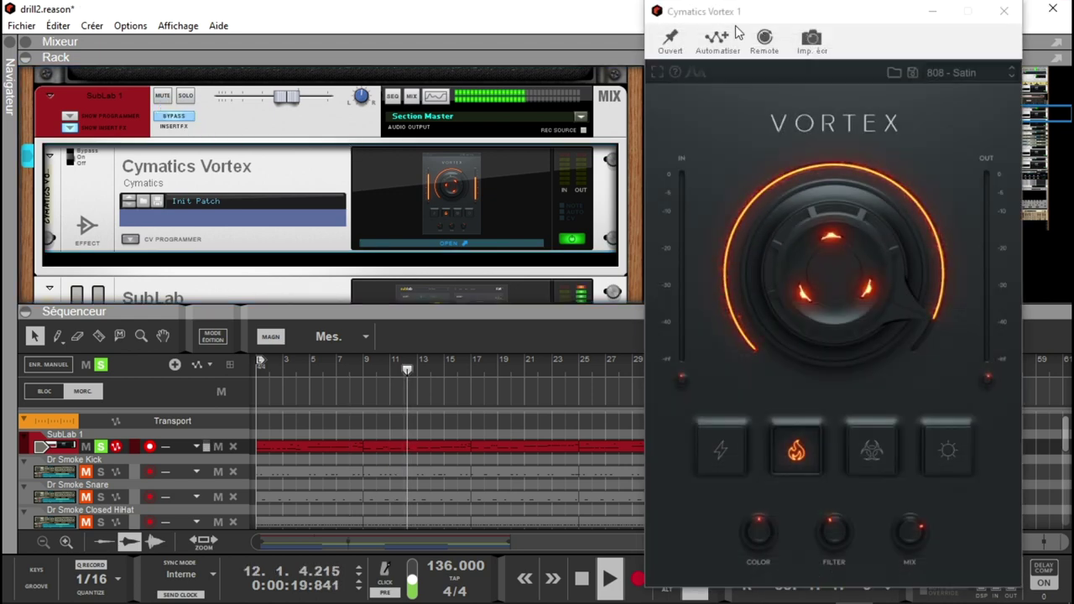
click(673, 42)
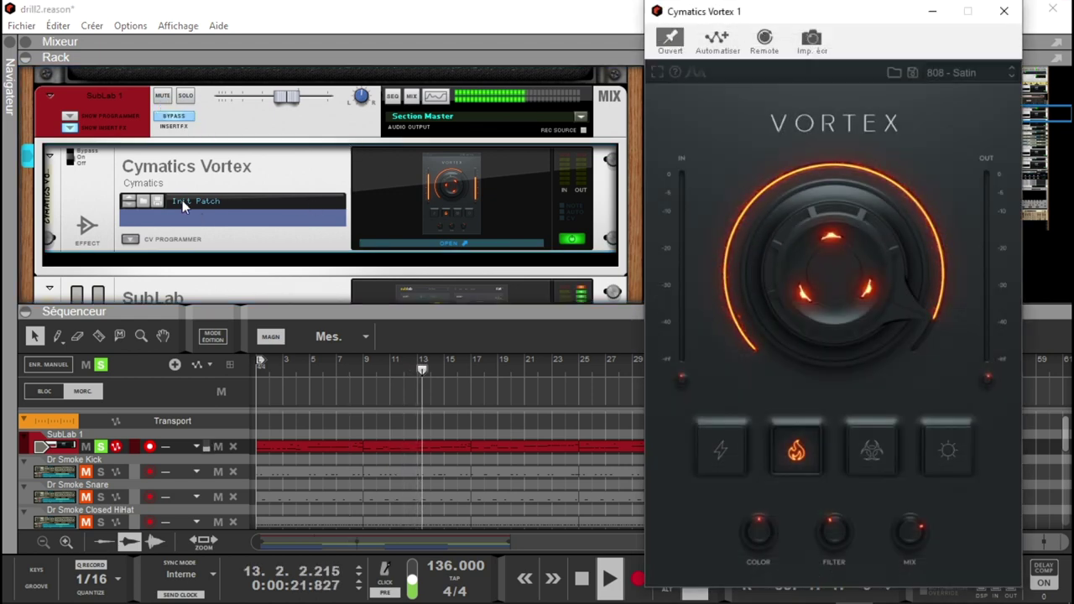
click(184, 123)
mouse_move(725, 212)
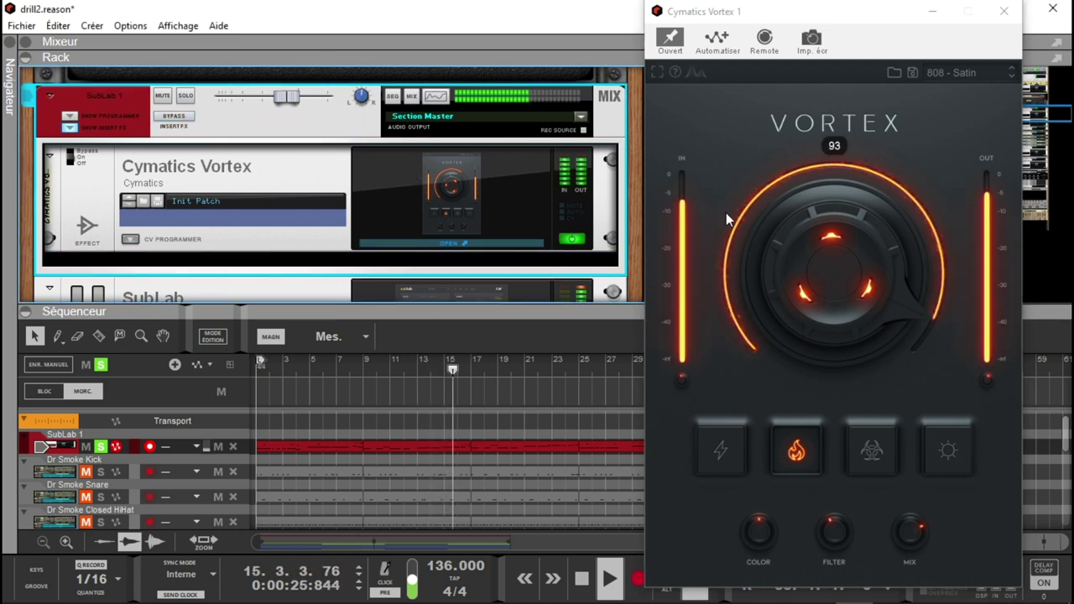
Switch Vortex to the lightning mode, raise Mix to 100 and sweep the main dial down to about half and up to maximum.
mouse_move(885, 238)
mouse_down()
mouse_move(879, 273)
mouse_move(904, 443)
mouse_move(940, 545)
mouse_move(901, 450)
mouse_move(870, 232)
mouse_move(870, 241)
mouse_up()
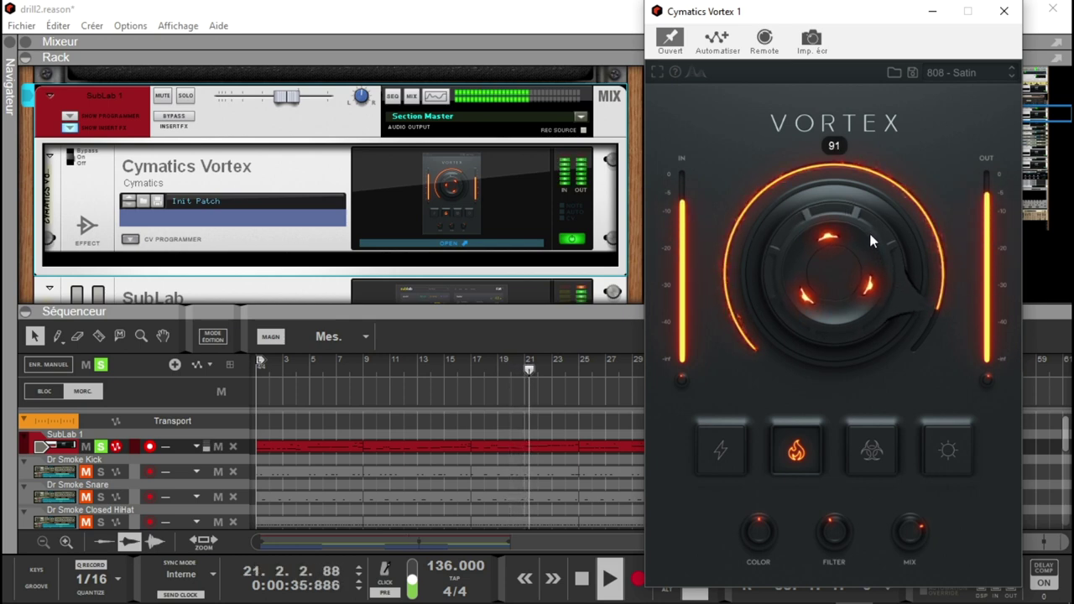
click(732, 455)
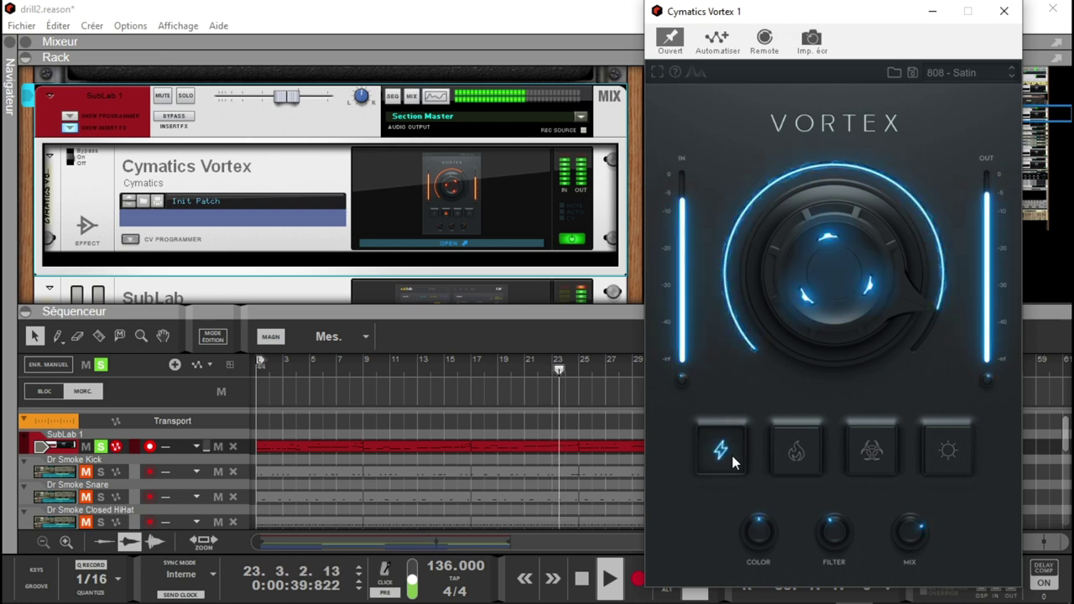
mouse_move(836, 295)
drag(836, 295, 853, 386)
mouse_move(911, 560)
drag(904, 530, 903, 485)
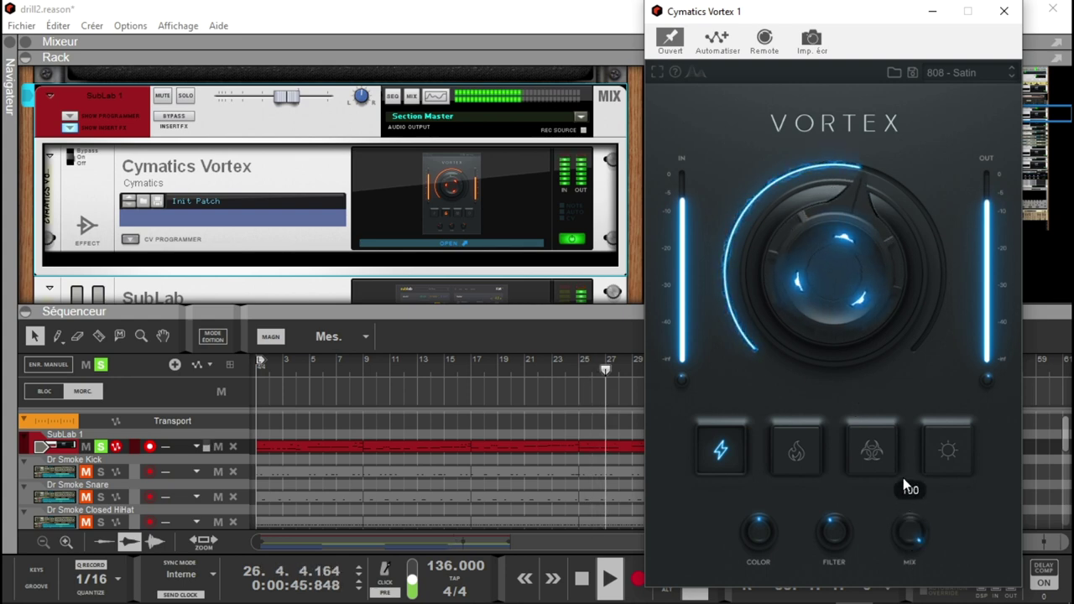
drag(844, 375, 829, 252)
Lower Vortex's Filter and Color knobs to about a quarter of their range and set Mix to 50.
mouse_move(826, 510)
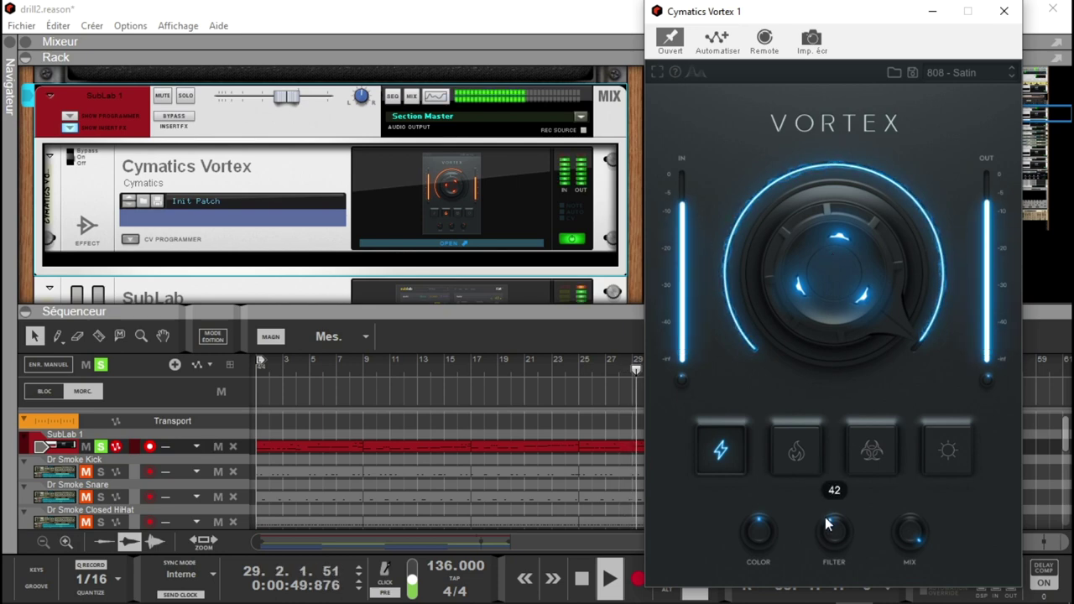
mouse_move(834, 532)
mouse_down()
mouse_move(834, 514)
mouse_move(858, 578)
mouse_move(847, 545)
mouse_up()
mouse_move(913, 529)
drag(914, 529, 914, 567)
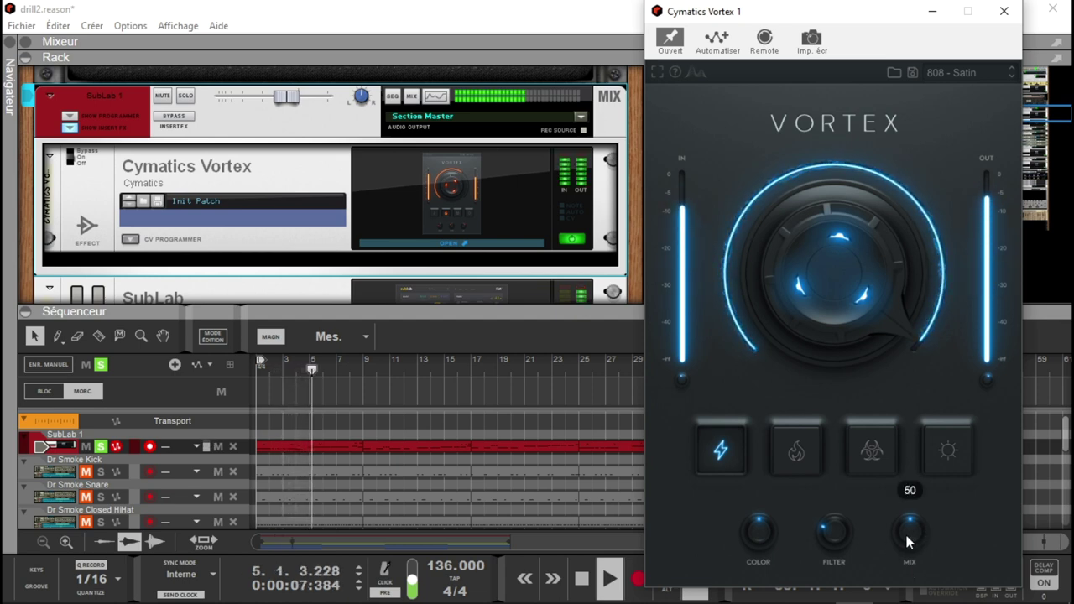
mouse_move(767, 536)
mouse_move(767, 536)
mouse_down()
mouse_move(776, 573)
mouse_move(758, 489)
mouse_move(765, 547)
mouse_up()
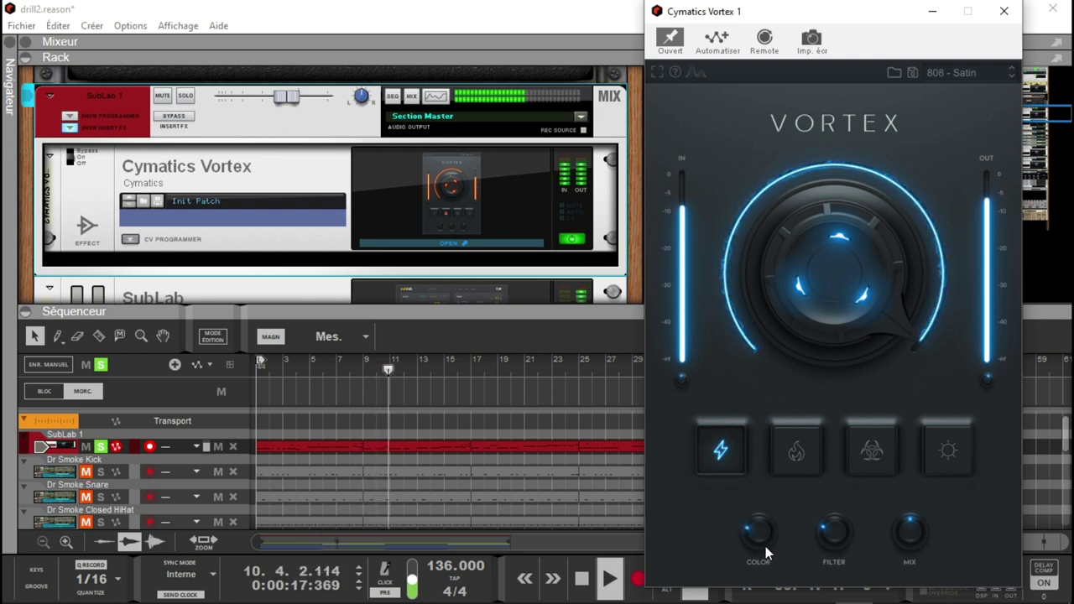
Switch Vortex to the flame mode, set the main dial to 100, turn Mix to maximum and raise Filter slightly.
drag(830, 331, 846, 408)
click(811, 449)
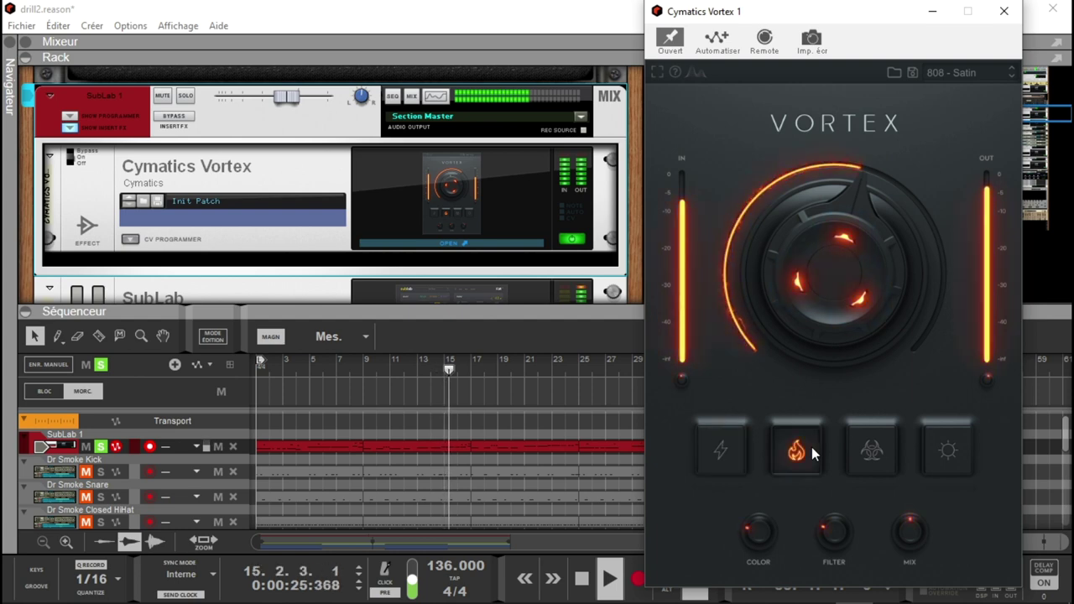
drag(813, 325, 803, 260)
drag(912, 539, 908, 489)
drag(830, 330, 827, 280)
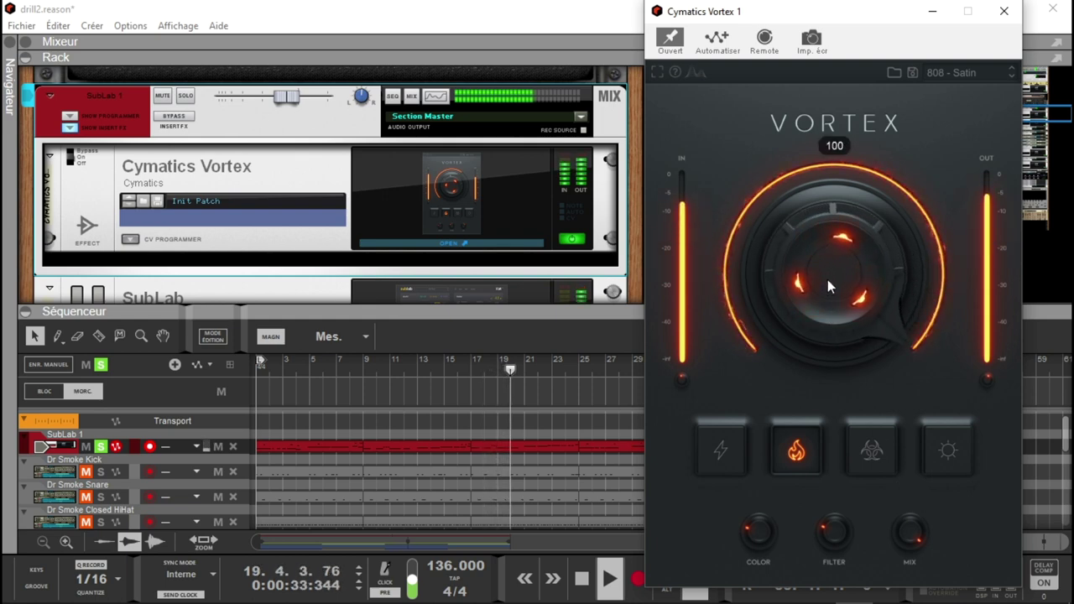
mouse_move(838, 547)
mouse_down()
mouse_move(834, 502)
mouse_move(841, 526)
mouse_up()
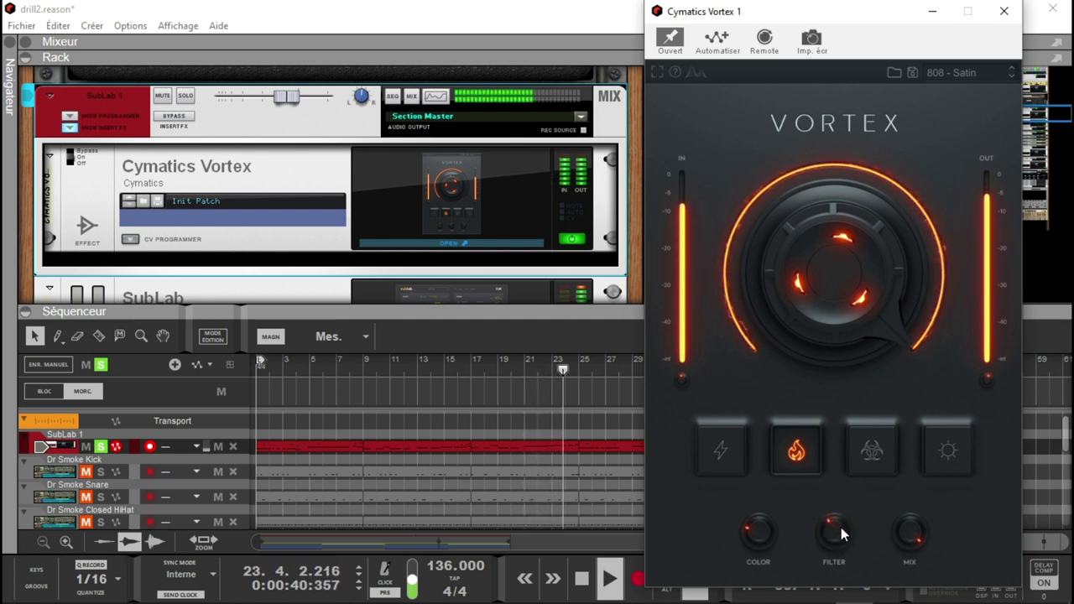
Switch Vortex to the biohazard mode with the main dial slightly below maximum, set Color to 78 and lower Filter.
click(875, 458)
drag(861, 321, 842, 339)
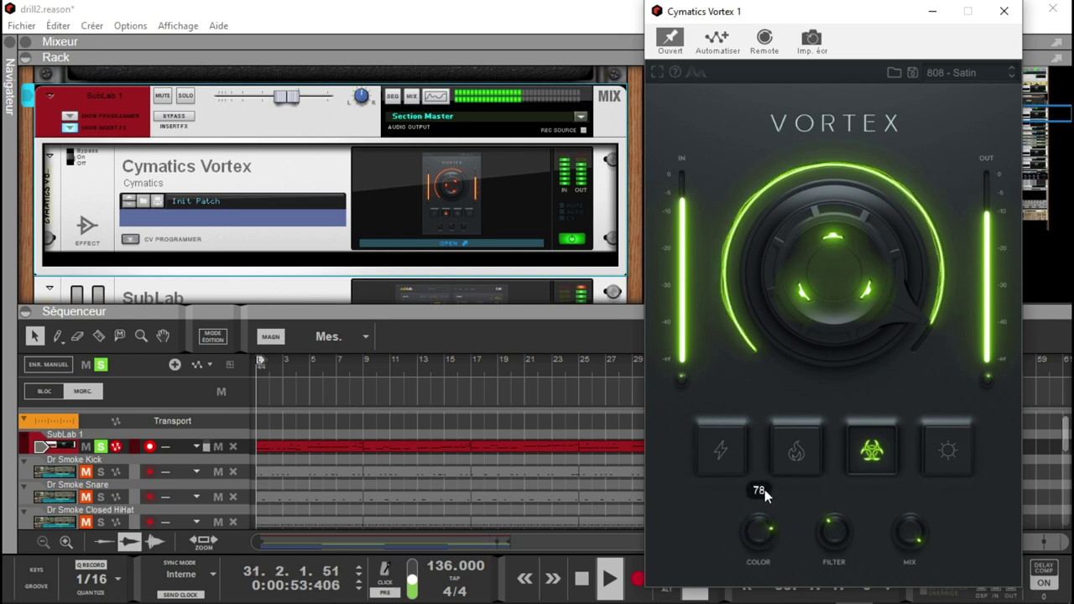
mouse_move(832, 530)
mouse_down()
mouse_move(826, 502)
mouse_move(842, 557)
mouse_move(842, 544)
mouse_up()
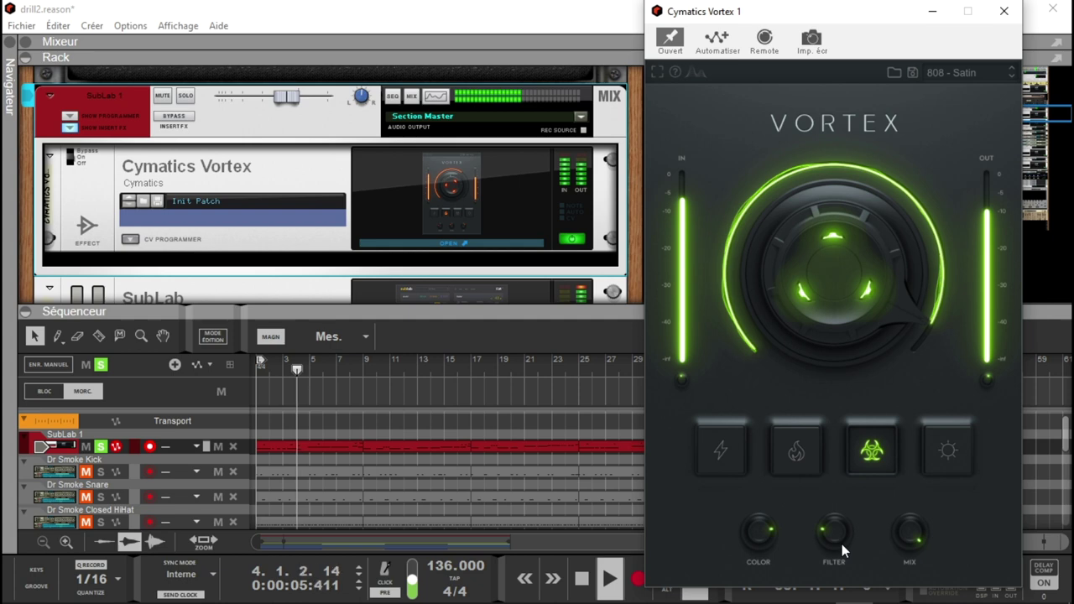
Switch Vortex to the sun mode, lower the main dial to about two-thirds, and reduce Mix to about its midpoint and Color to a quarter.
click(947, 451)
drag(878, 272, 892, 332)
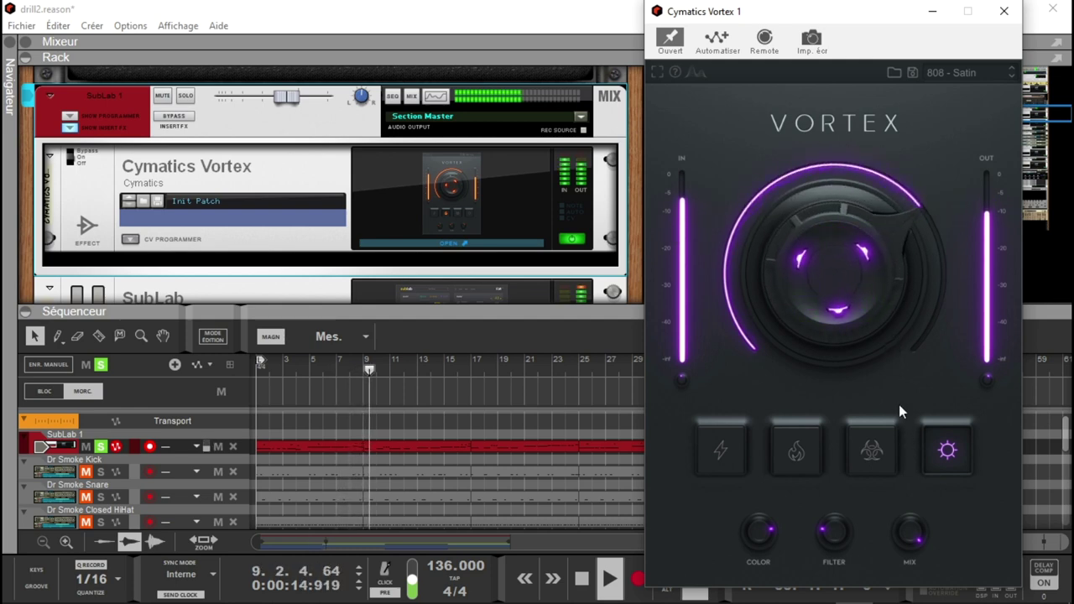
drag(920, 514, 918, 553)
drag(765, 524, 784, 575)
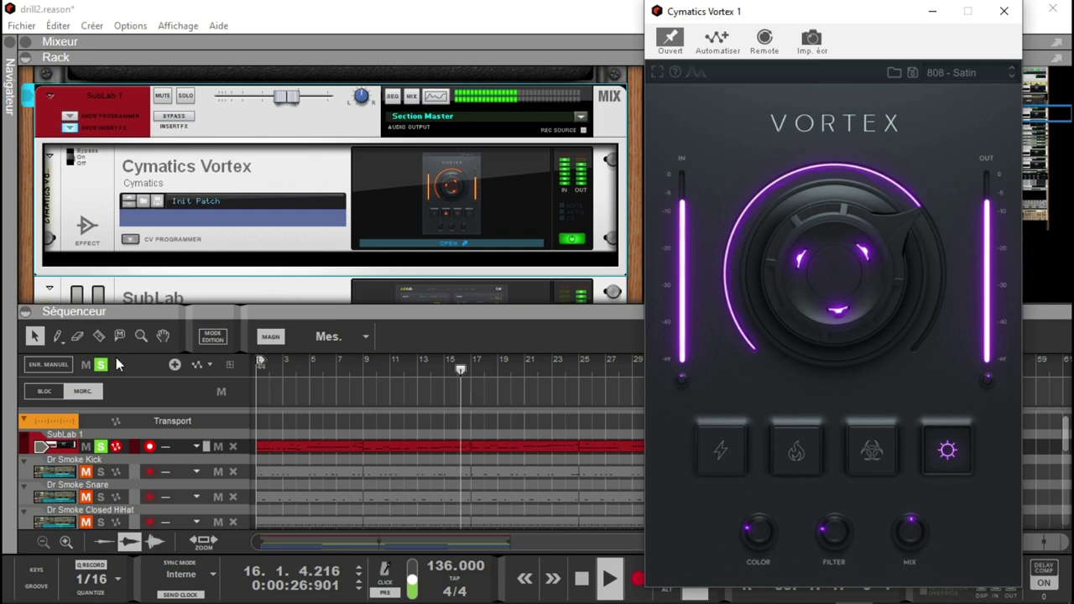
Toggle the drums bus solo on and off in the mixer, and clear SubLab 1's solo in the sequencer.
click(151, 242)
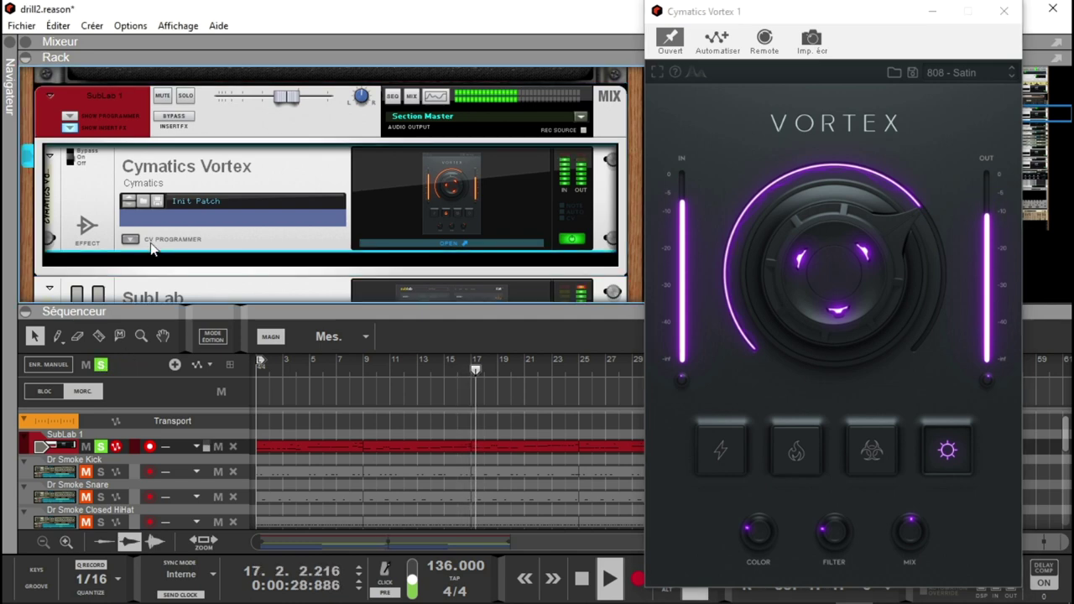
key(F5)
click(564, 318)
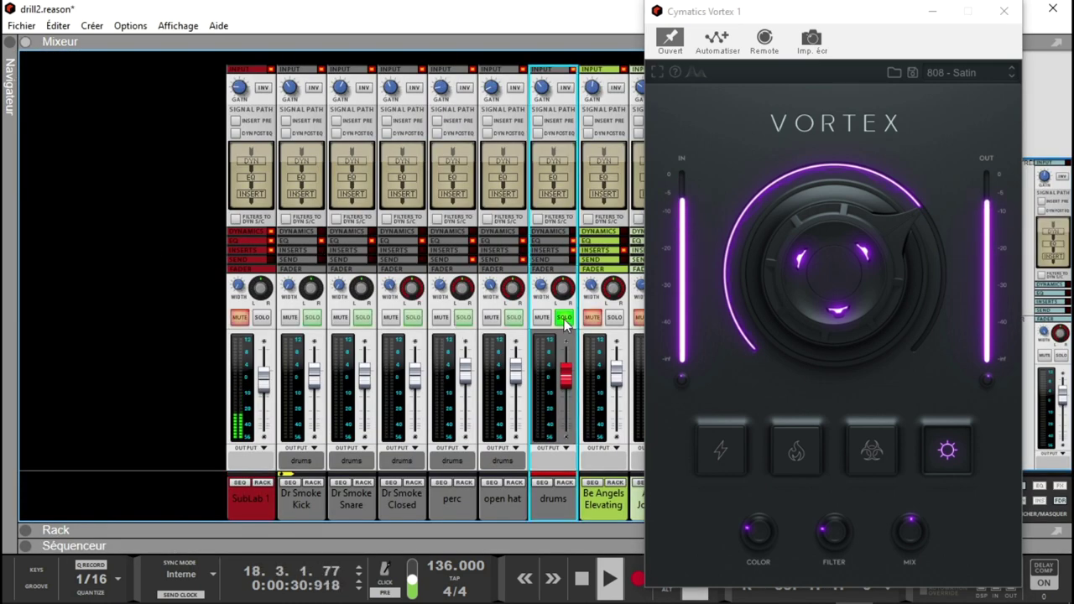
click(565, 321)
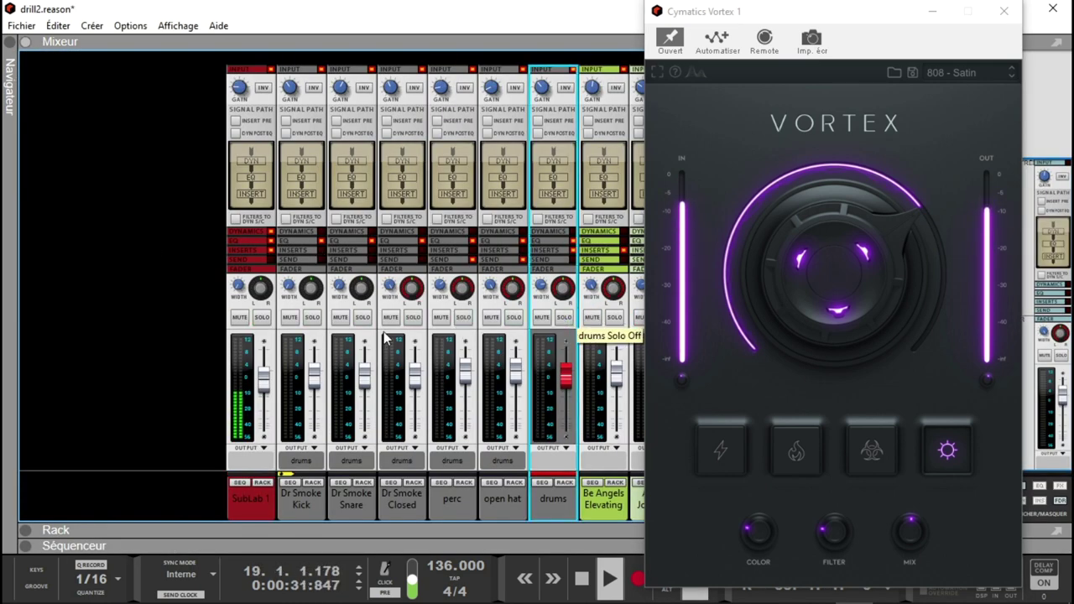
double_click(106, 546)
click(100, 212)
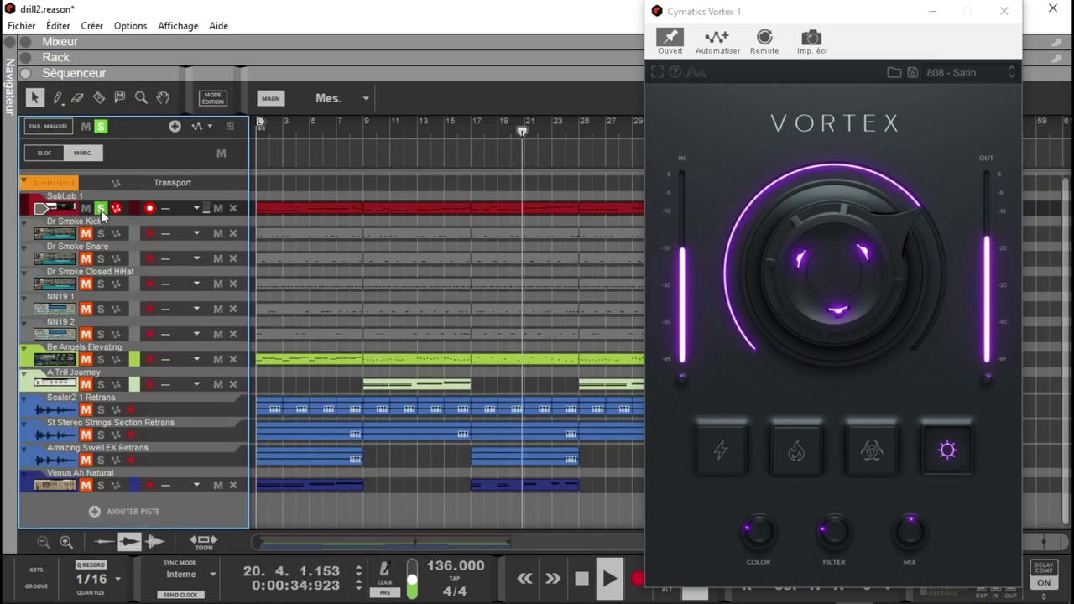
Solo the drums bus and the SubLab 1 channel together in the mixer.
key(F5)
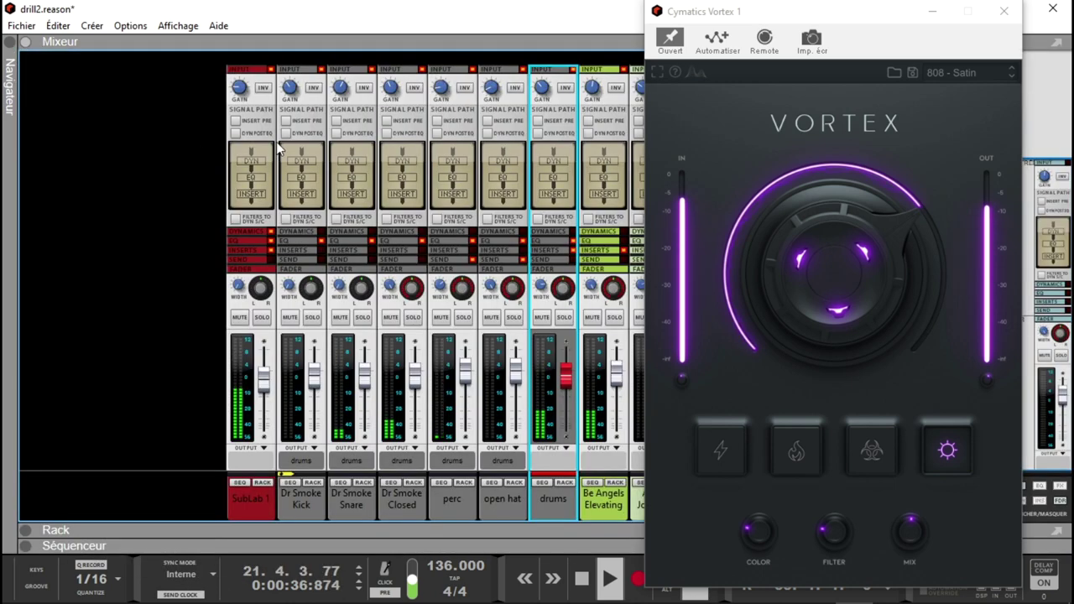
click(564, 317)
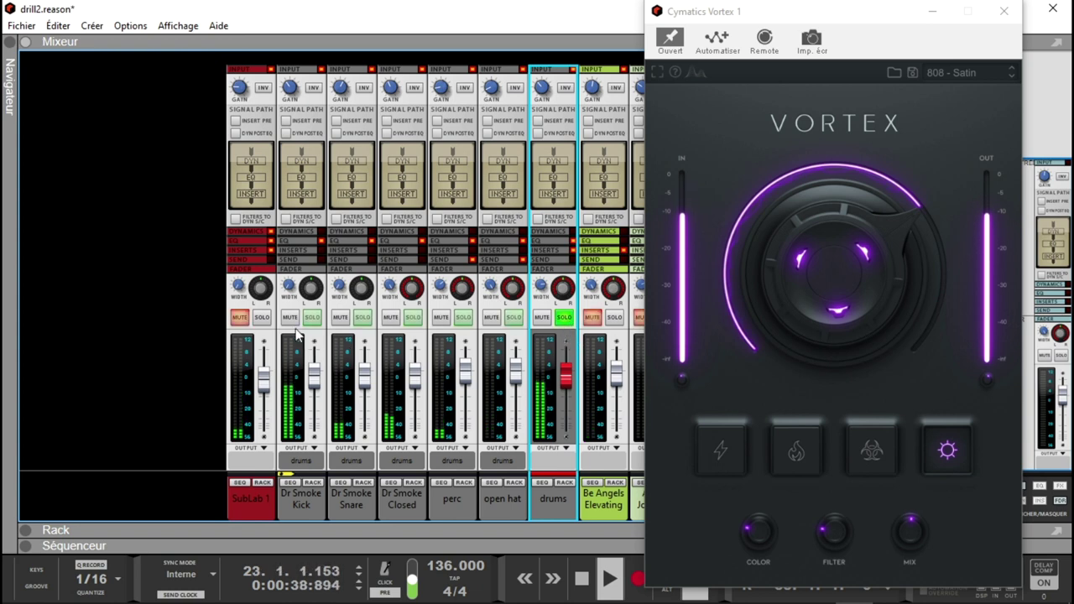
click(262, 318)
Audition Vortex's lightning, flame and biohazard modes against the drums, setting the main dial to 69 in flame mode and higher in biohazard mode.
drag(935, 264, 909, 318)
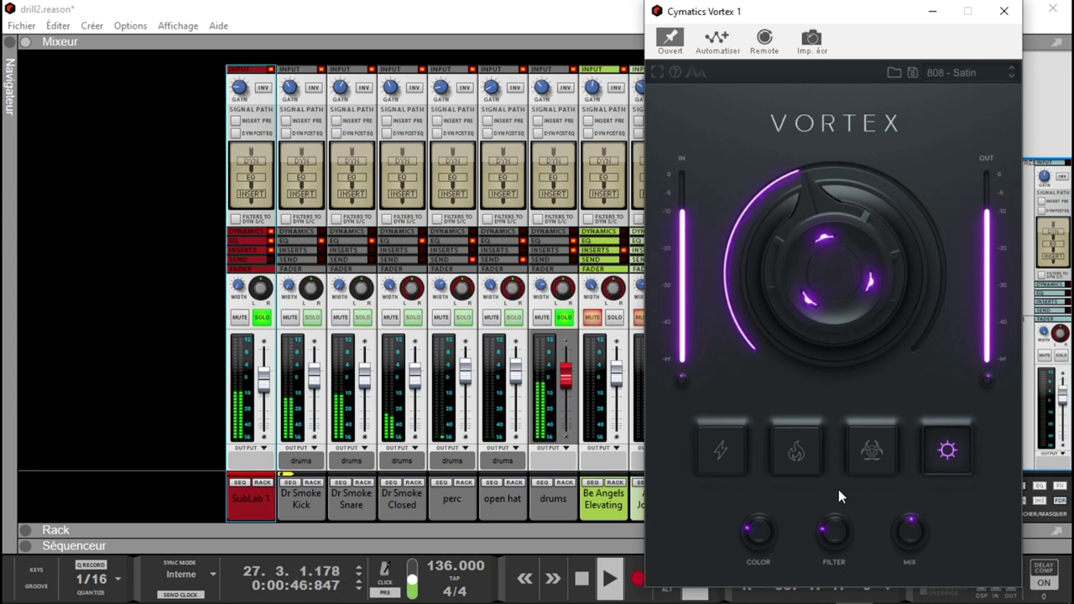
click(738, 459)
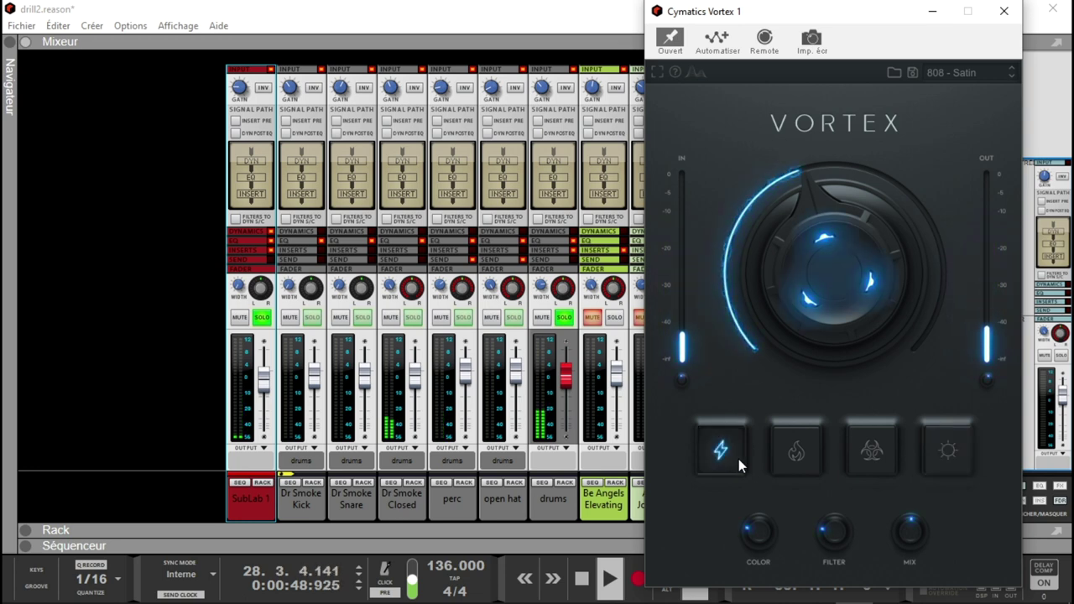
click(807, 463)
drag(805, 335, 806, 269)
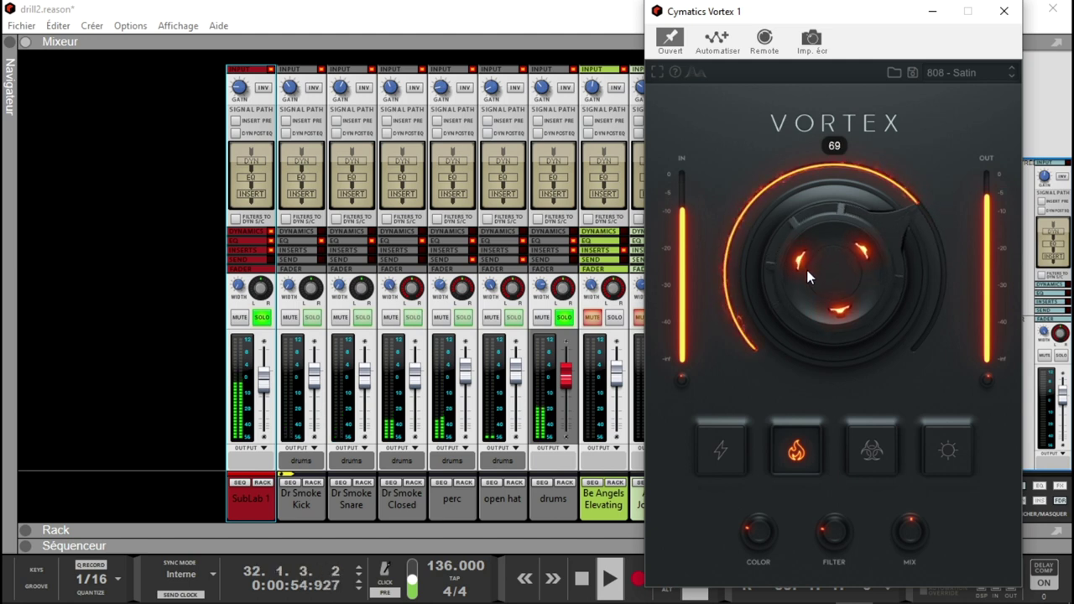
click(872, 451)
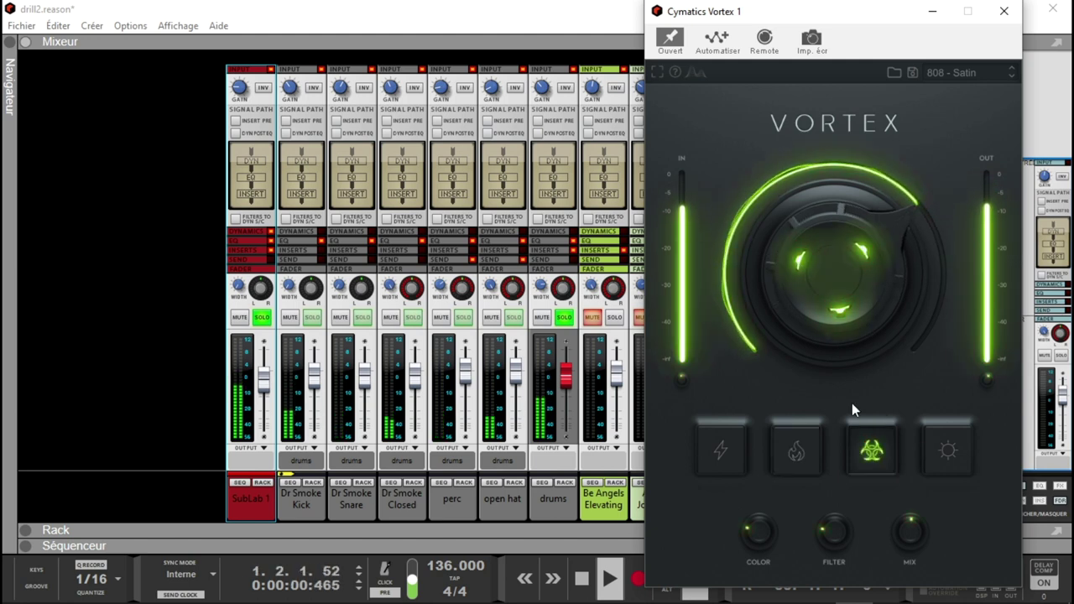
drag(817, 330, 821, 311)
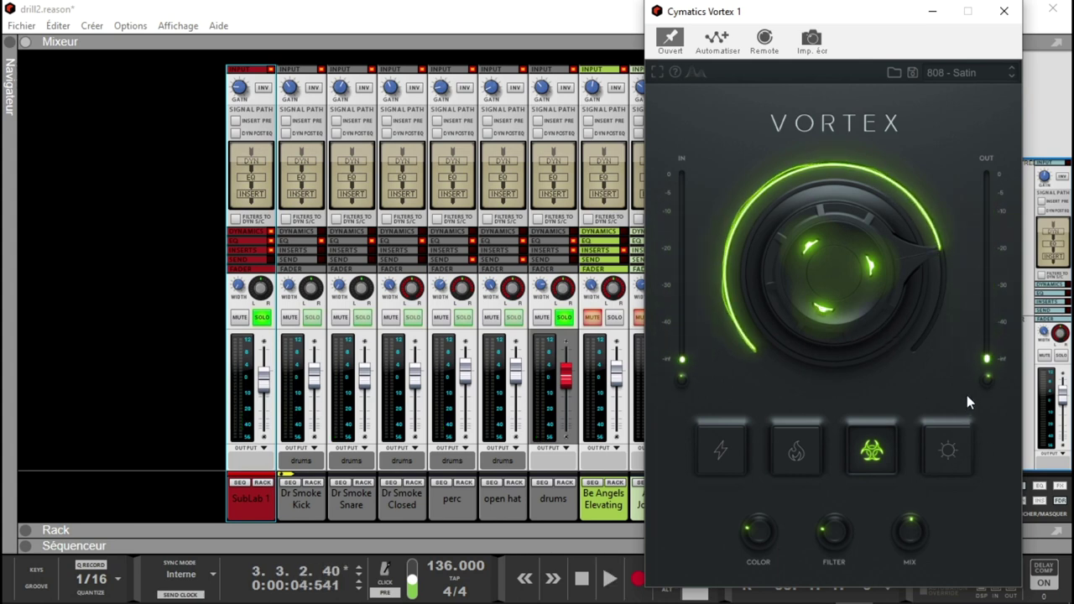
Examine Vortex's list of 808 factory presets without changing the preset, and close the Vortex window.
click(954, 73)
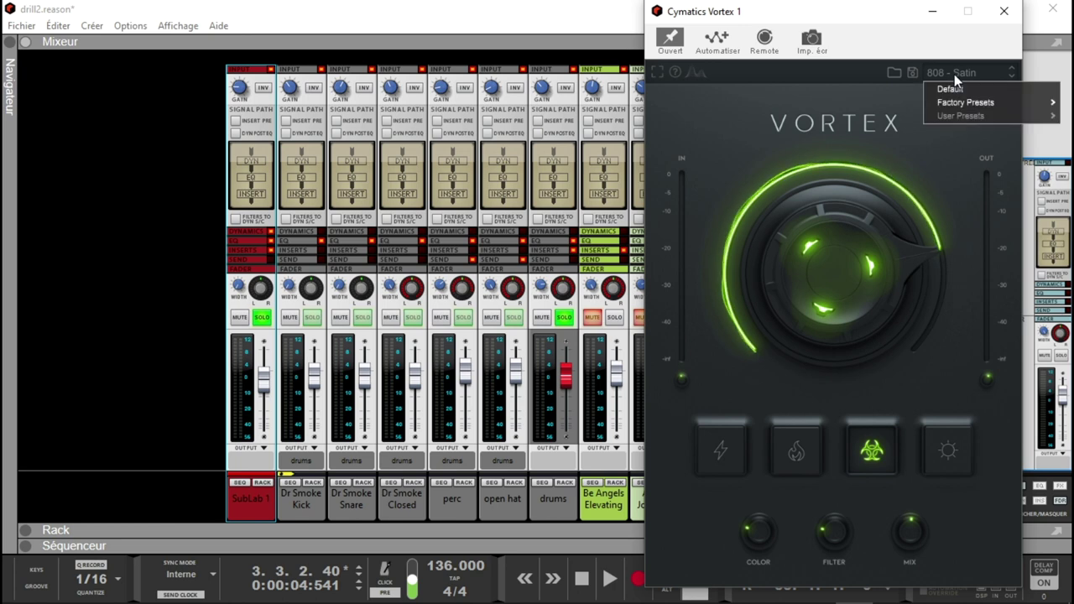
mouse_move(967, 104)
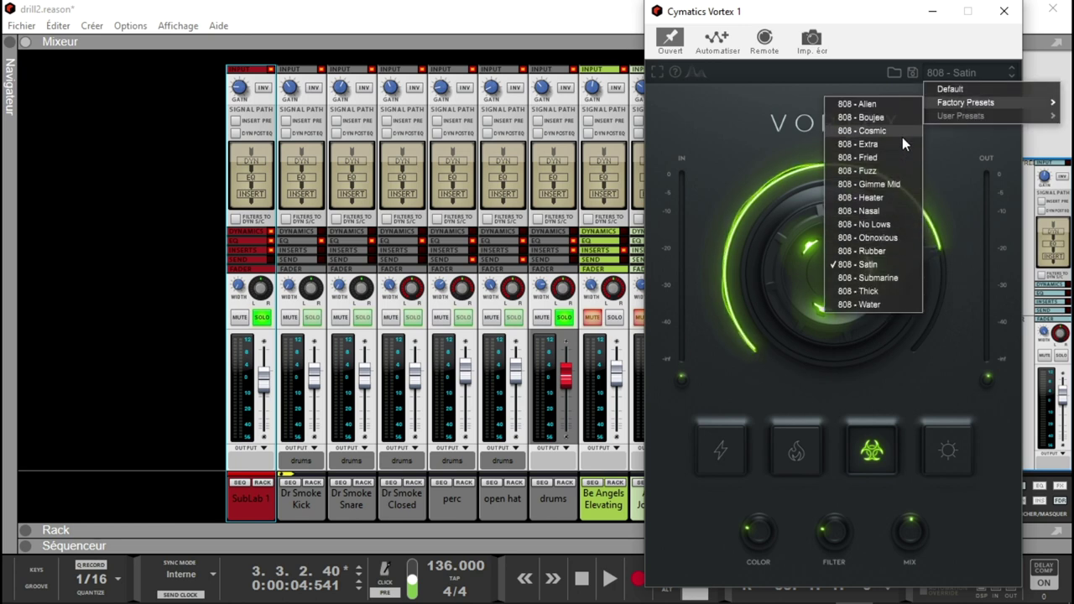
click(859, 75)
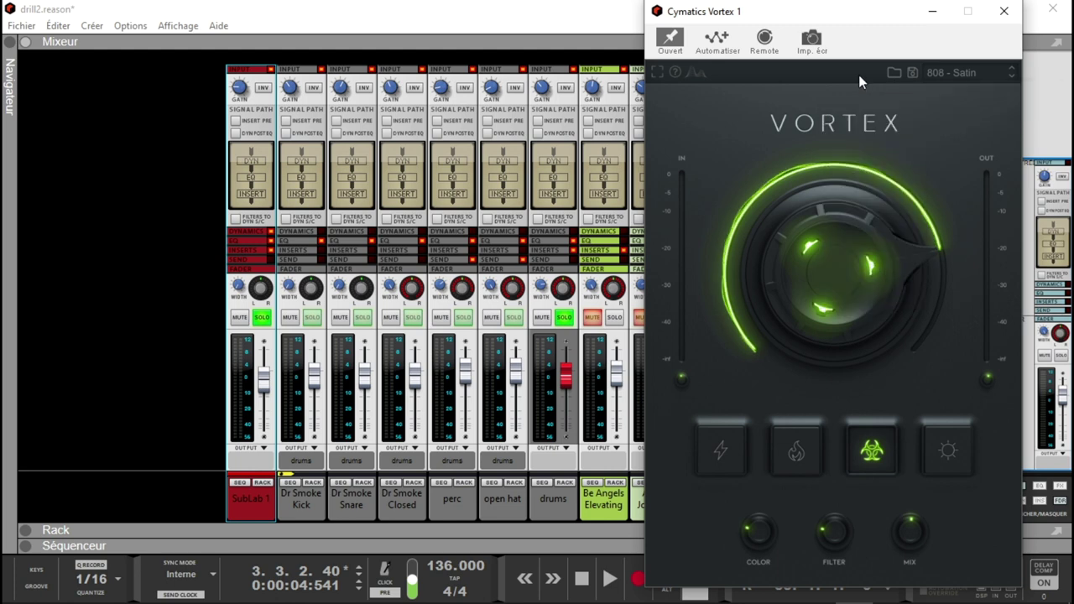
click(915, 73)
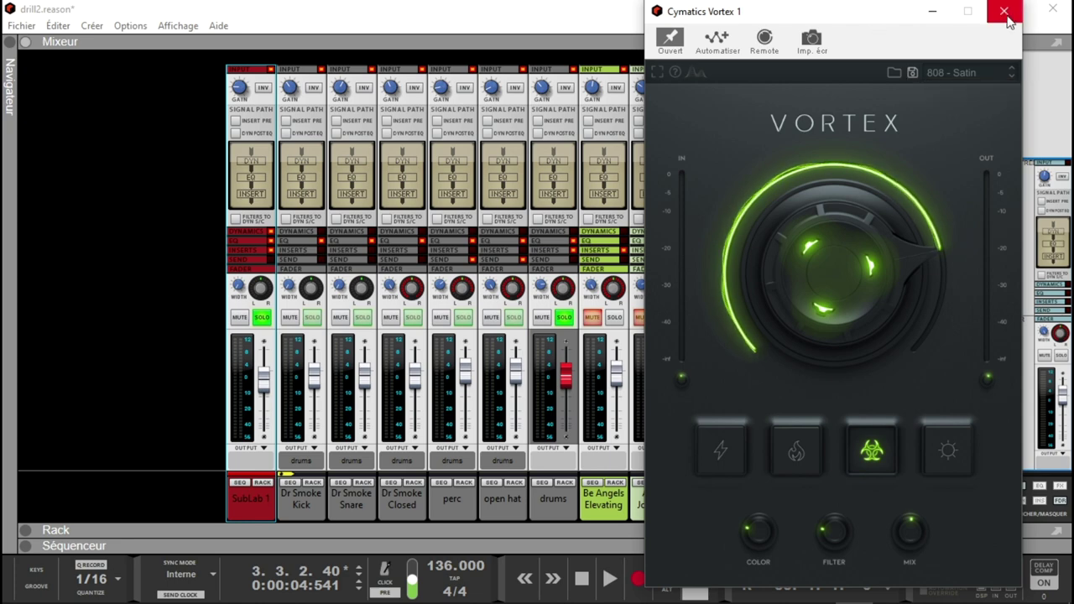
click(1004, 12)
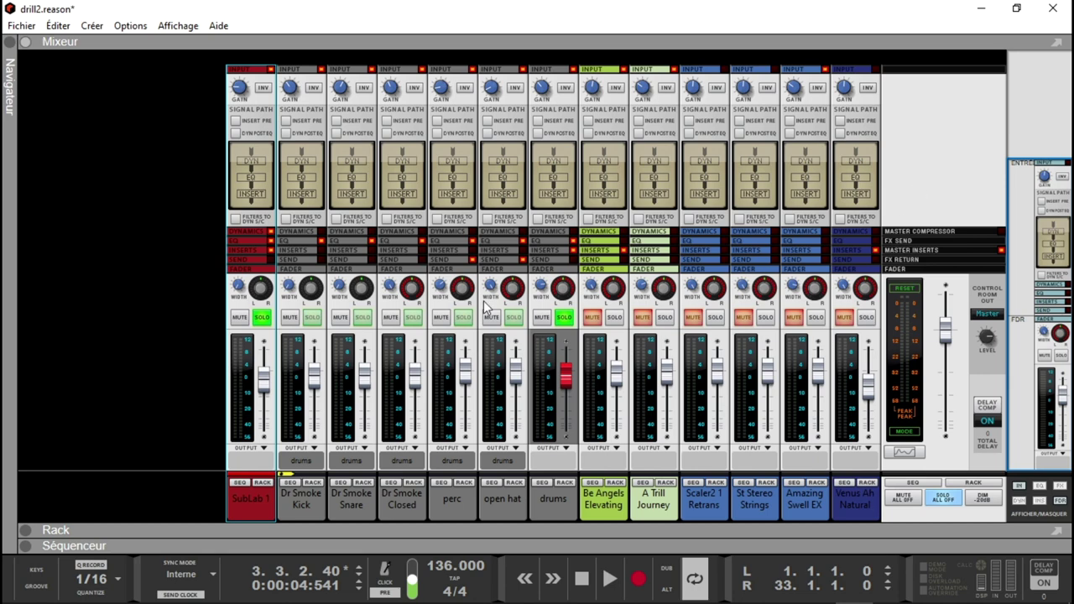
Leave only the drums bus soloed, show it in the rack and bypass its insert effects.
click(262, 319)
click(564, 482)
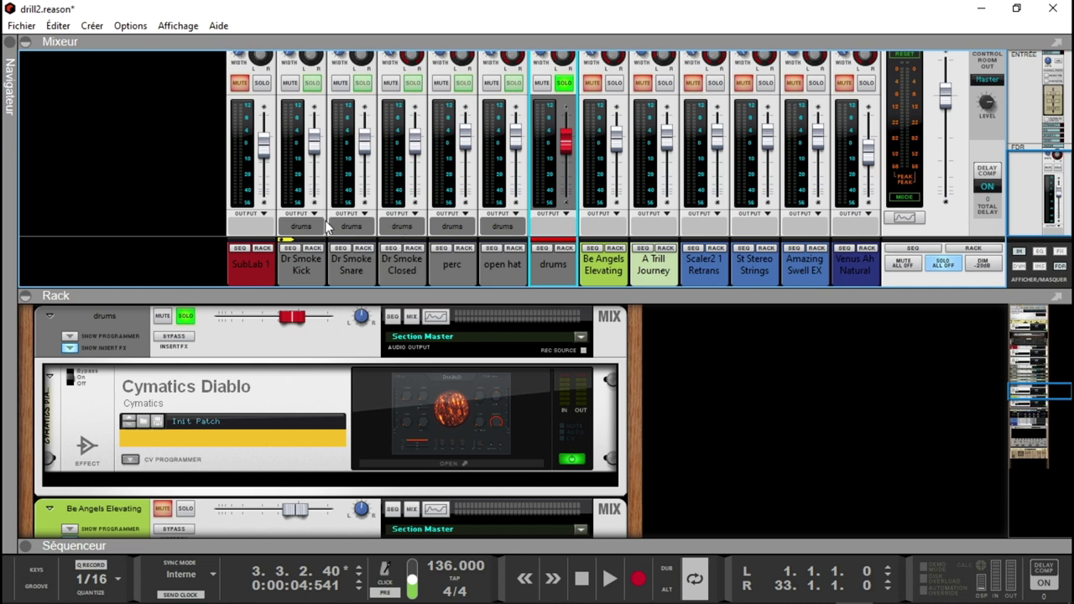
click(174, 336)
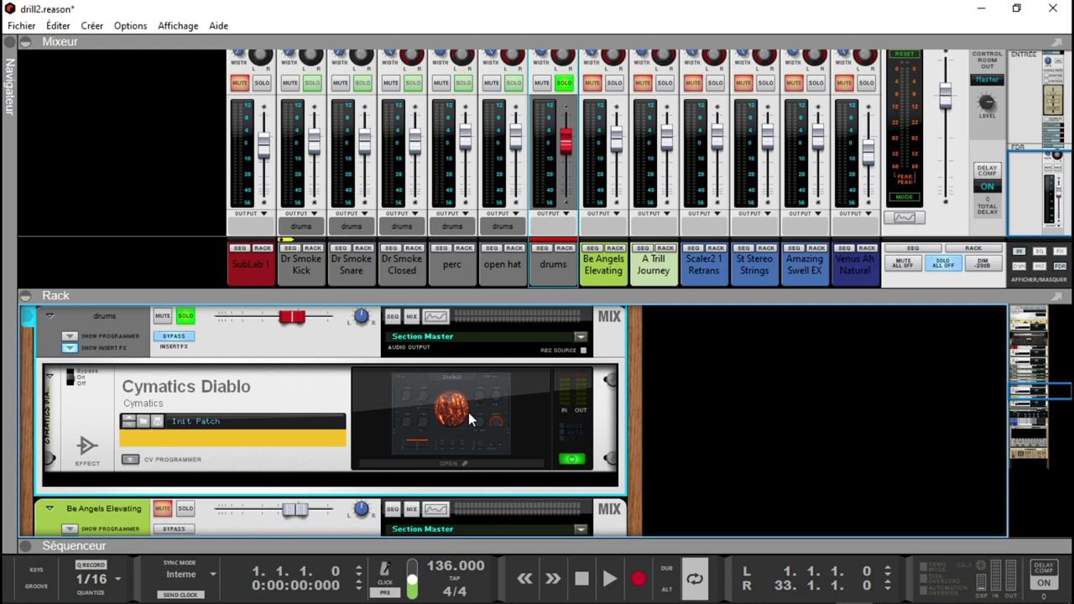
Play the drums with their Spectrum EQ window open, reactivate their insert effects and open the Cymatics Diablo window.
key(space)
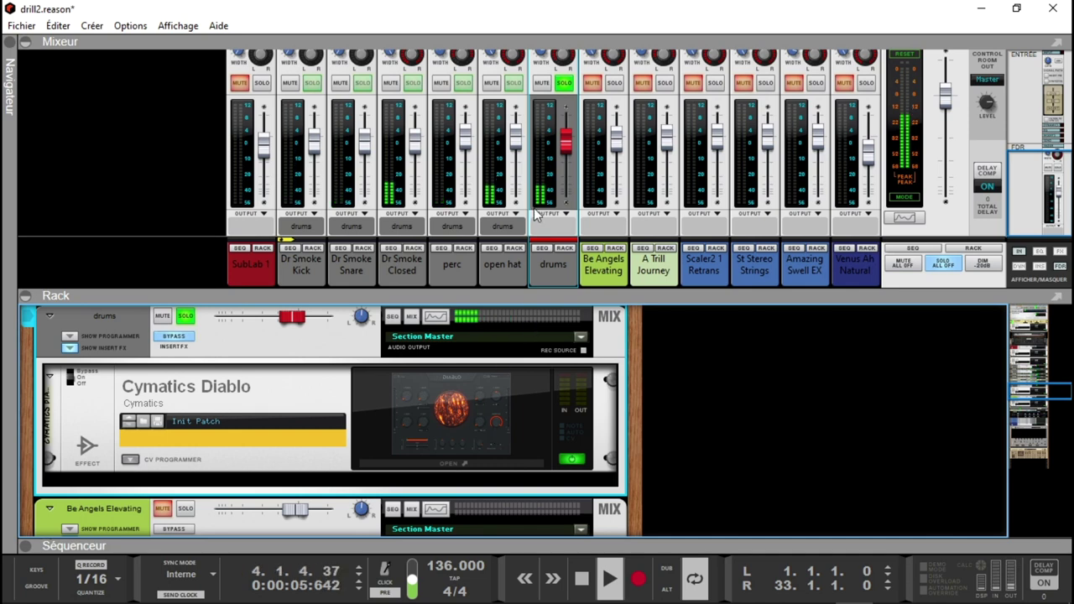
click(435, 317)
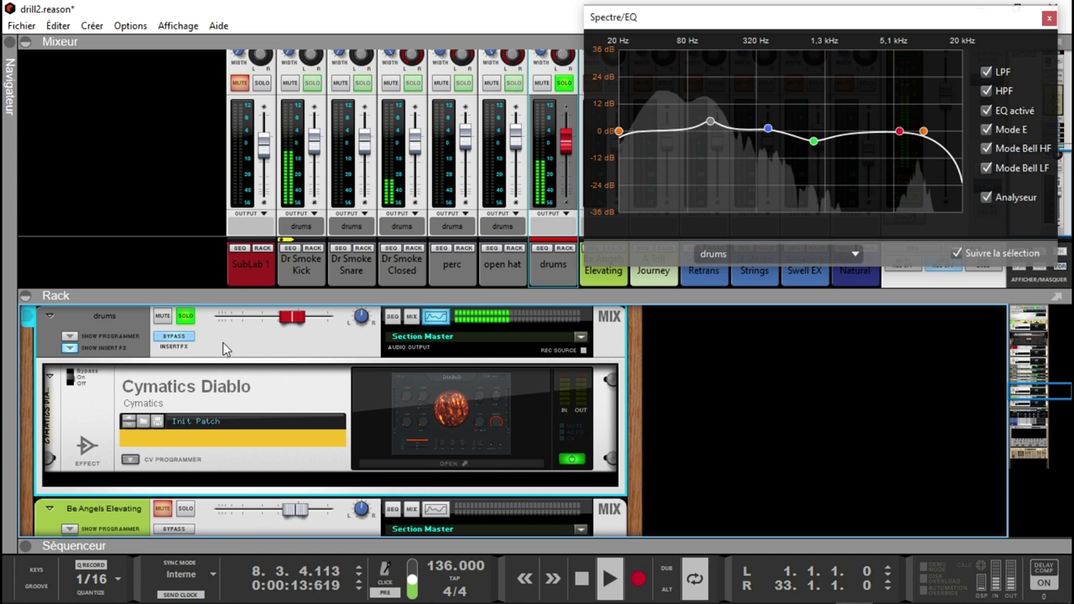
click(174, 339)
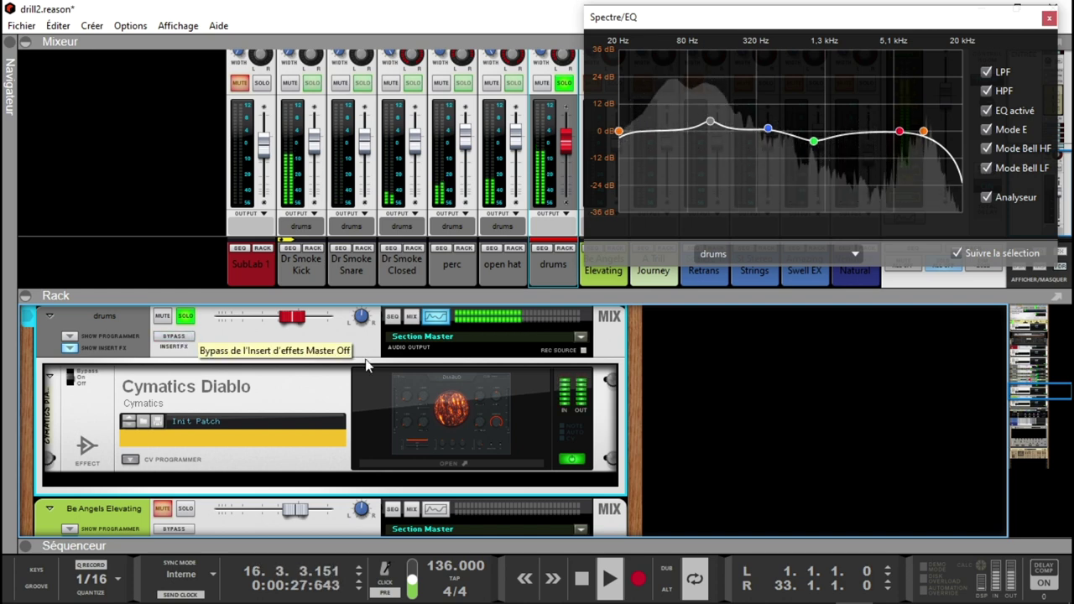
click(397, 419)
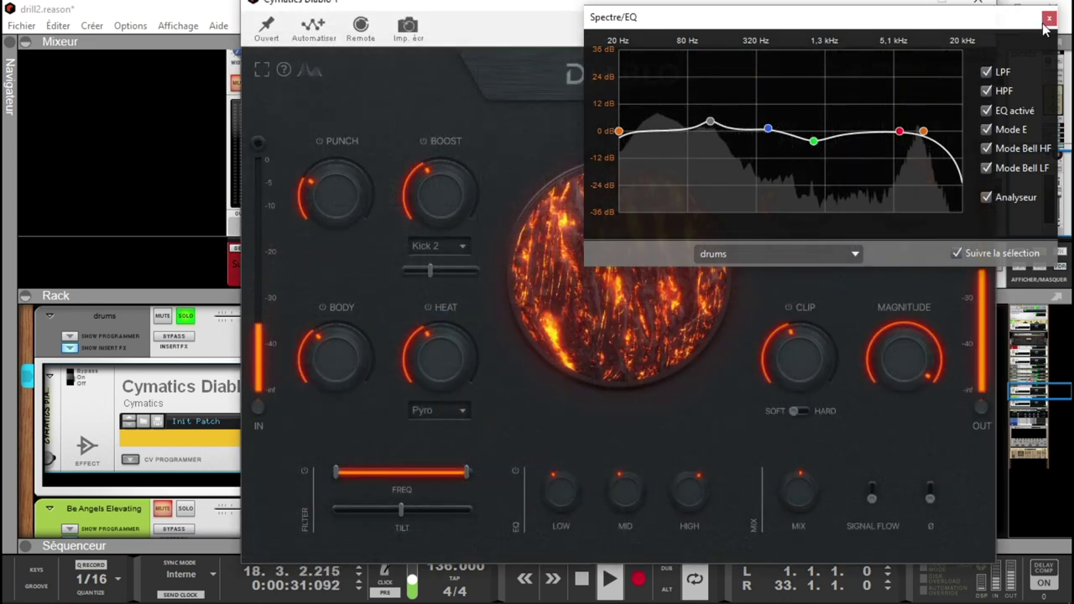
Close the drums' Spectrum EQ window and examine Diablo's Boost modes while keeping Kick 2 selected.
click(1049, 17)
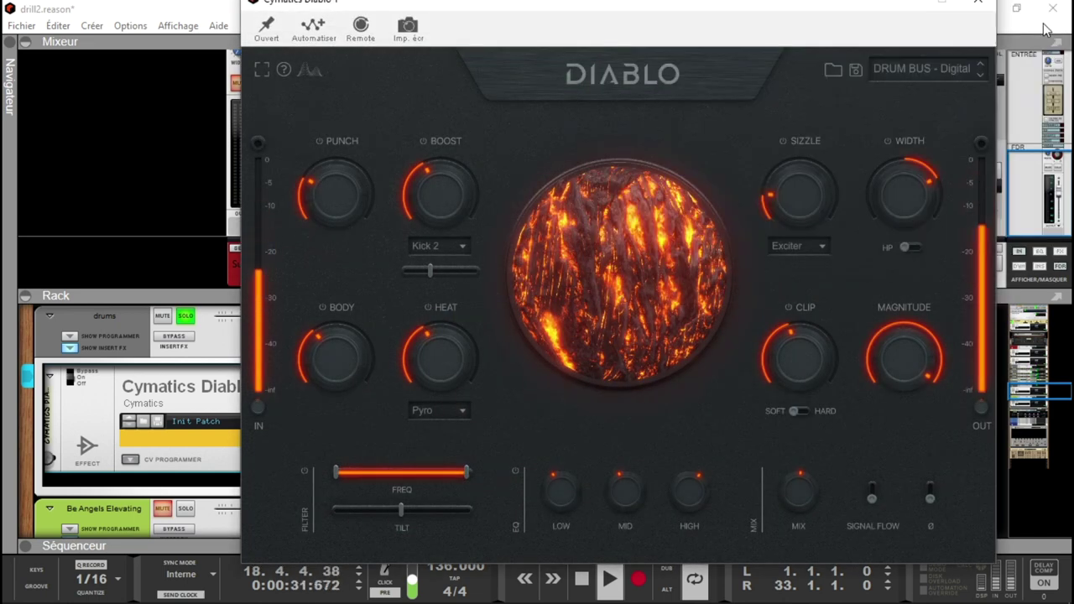
drag(719, 5, 740, 18)
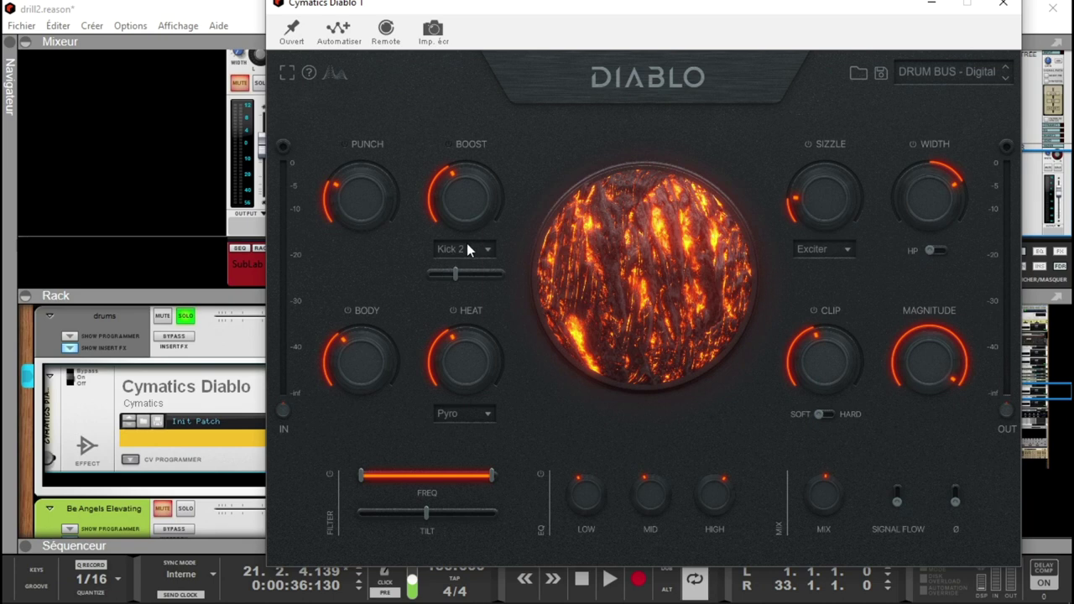
click(472, 249)
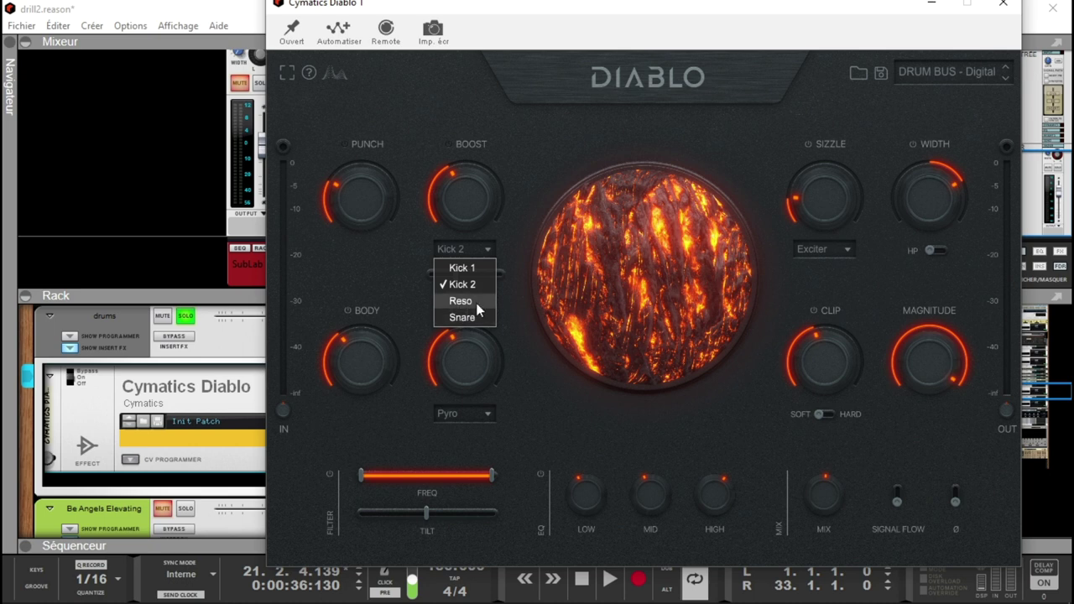
click(369, 297)
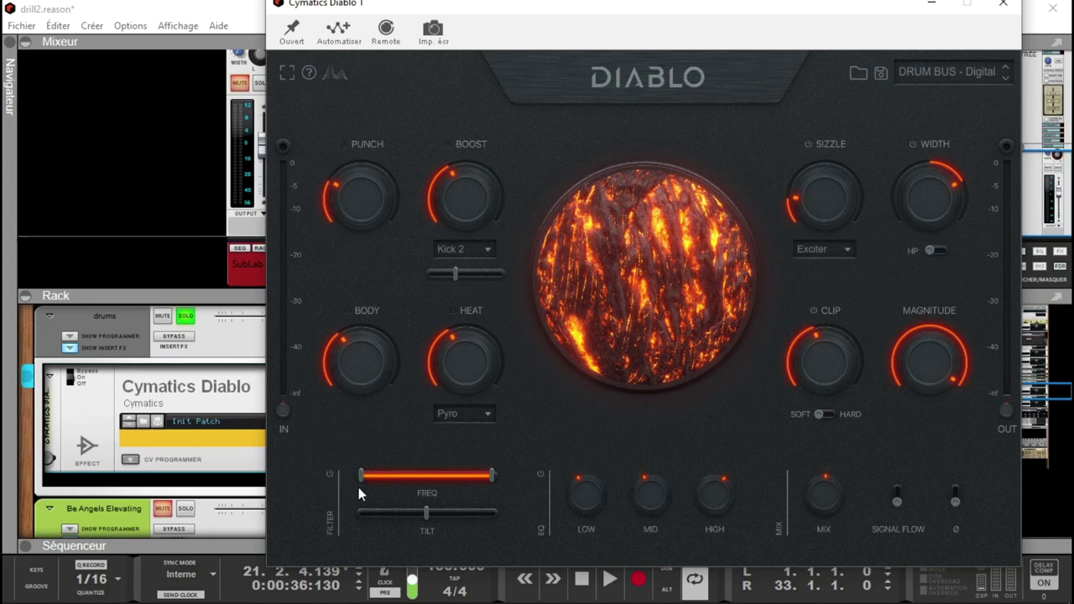
Try out Diablo's filter frequency range, adjust its Tilt slightly and set the dry/wet Mix to 42.
mouse_move(361, 484)
drag(391, 479, 330, 475)
mouse_move(428, 505)
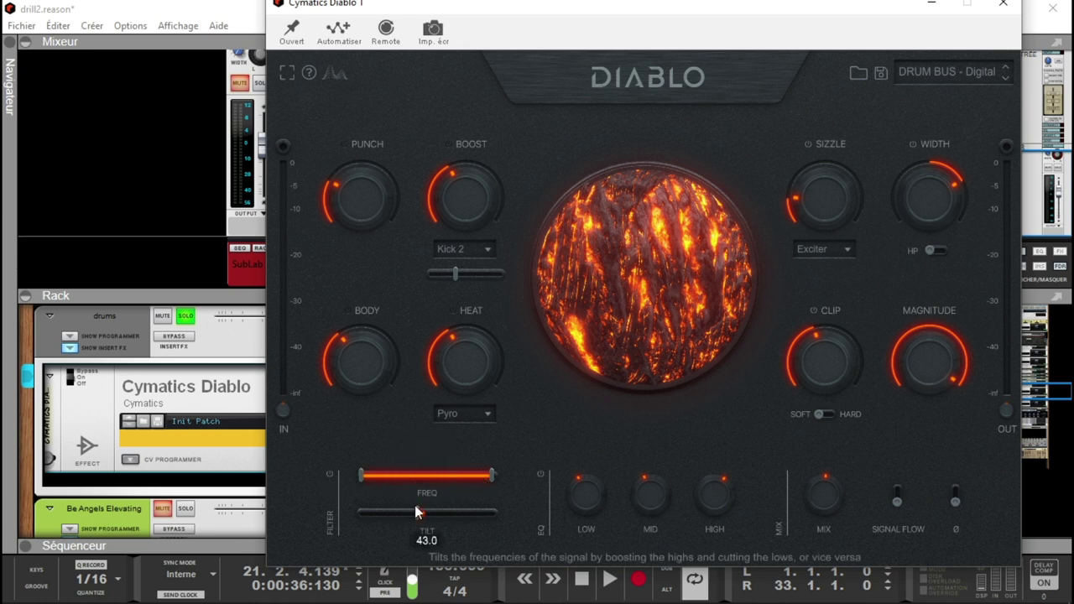
drag(445, 516, 424, 534)
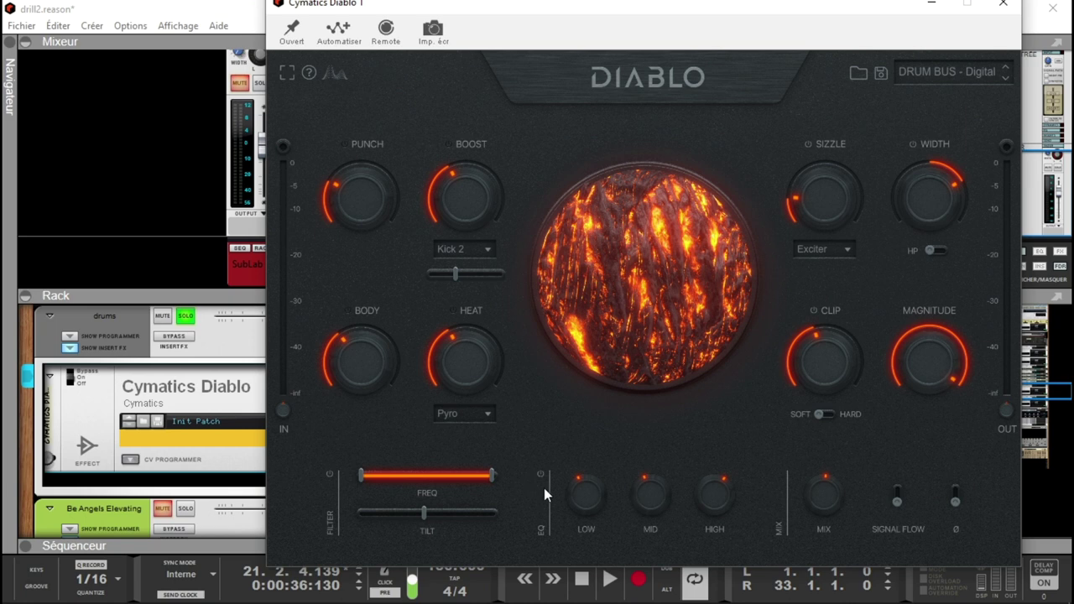
mouse_move(658, 479)
mouse_move(848, 481)
drag(822, 487, 832, 513)
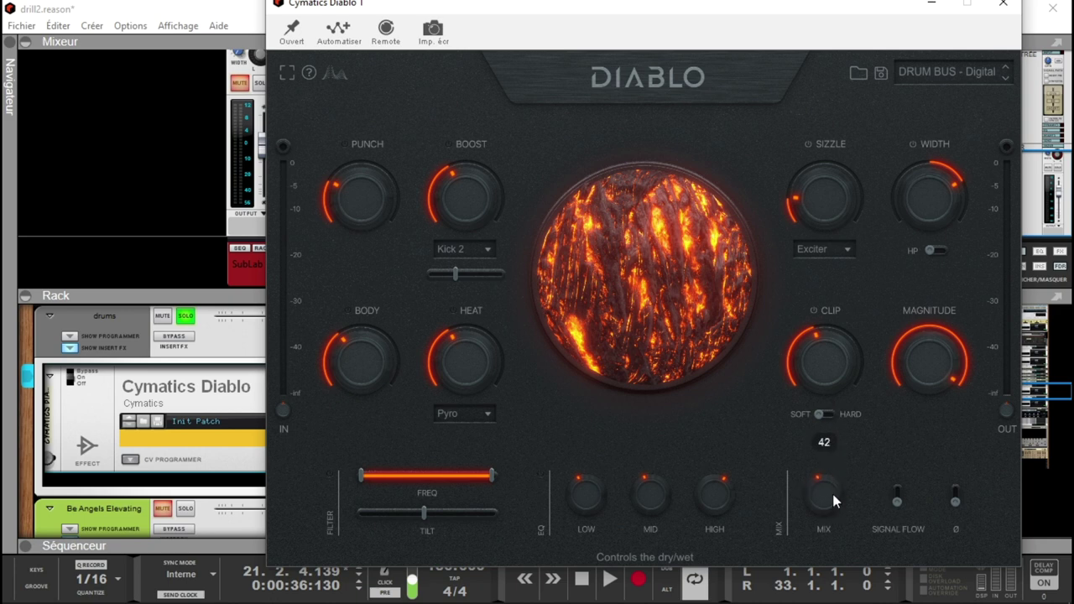
Inspect Diablo's Sizzle, Width and Clip controls, and set Magnitude to 88.
mouse_move(810, 174)
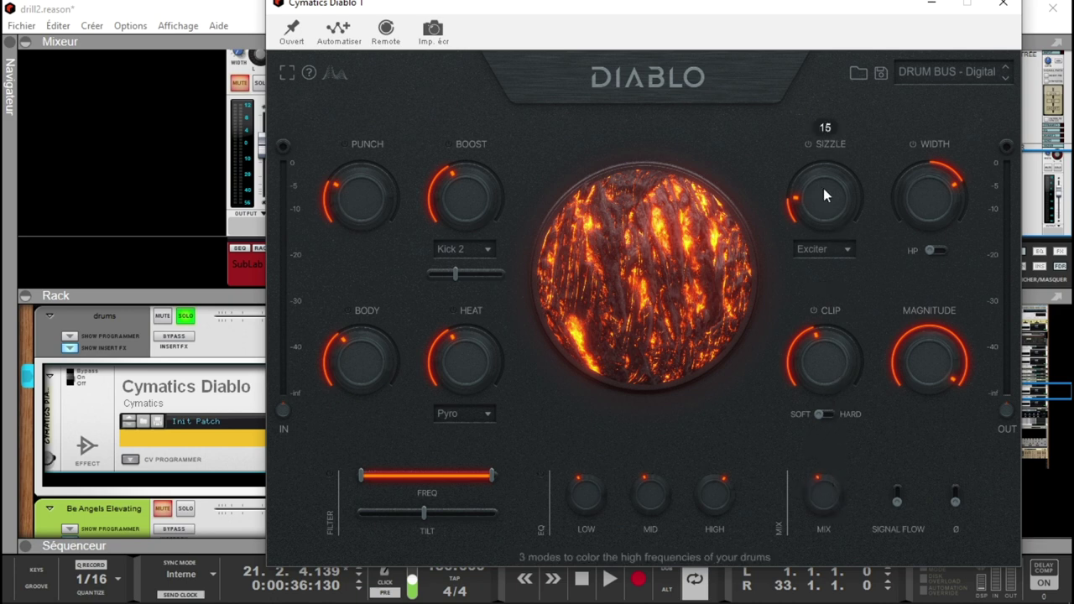
drag(823, 187, 824, 188)
mouse_move(927, 166)
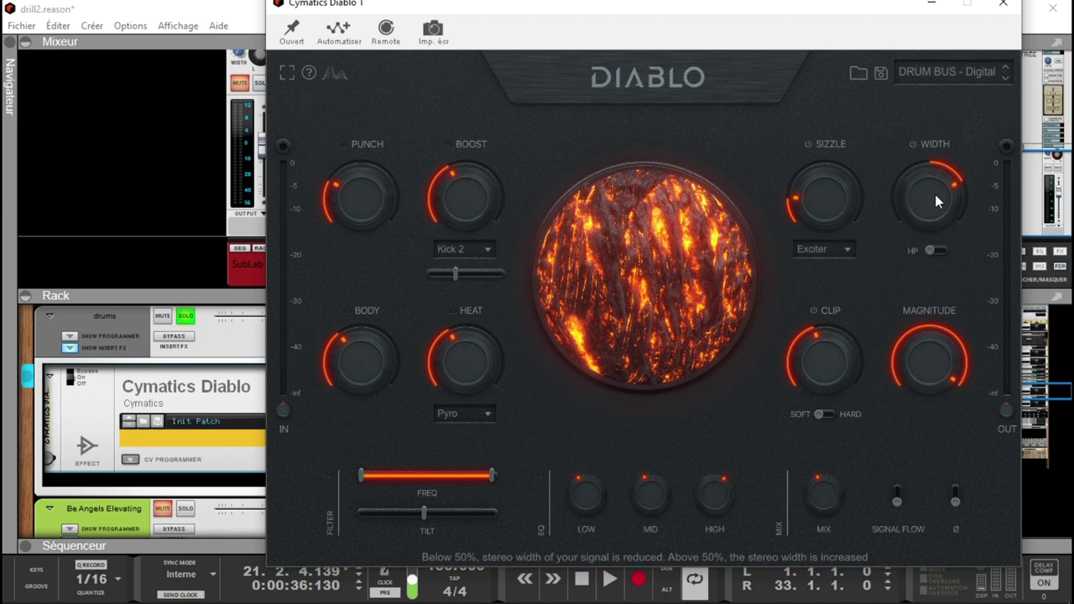
mouse_move(840, 343)
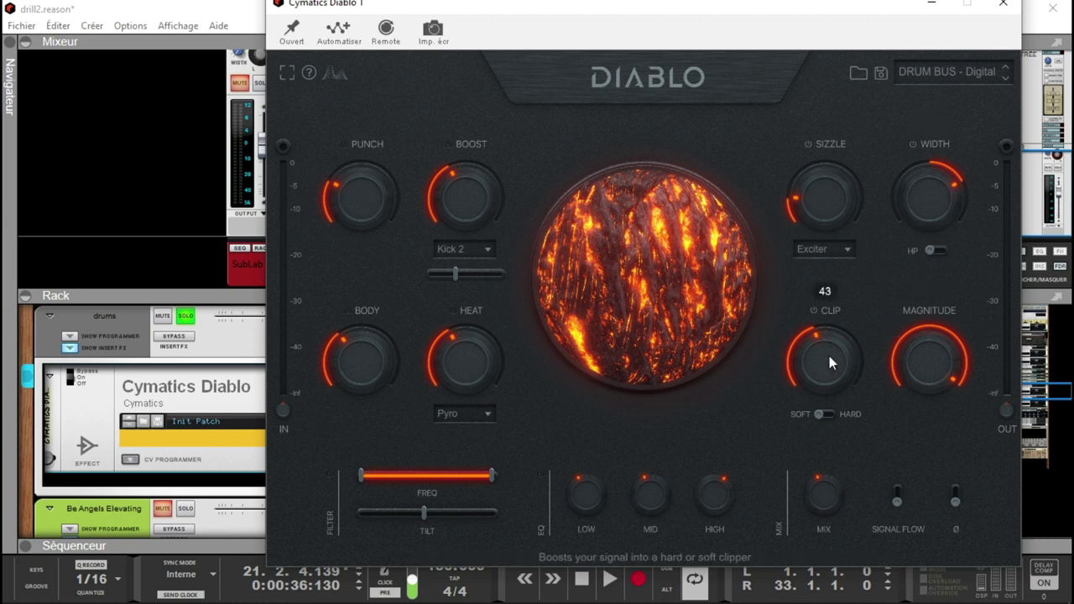
mouse_move(930, 358)
mouse_move(930, 357)
mouse_down()
mouse_move(927, 406)
mouse_move(926, 347)
mouse_move(929, 438)
mouse_move(932, 367)
mouse_up()
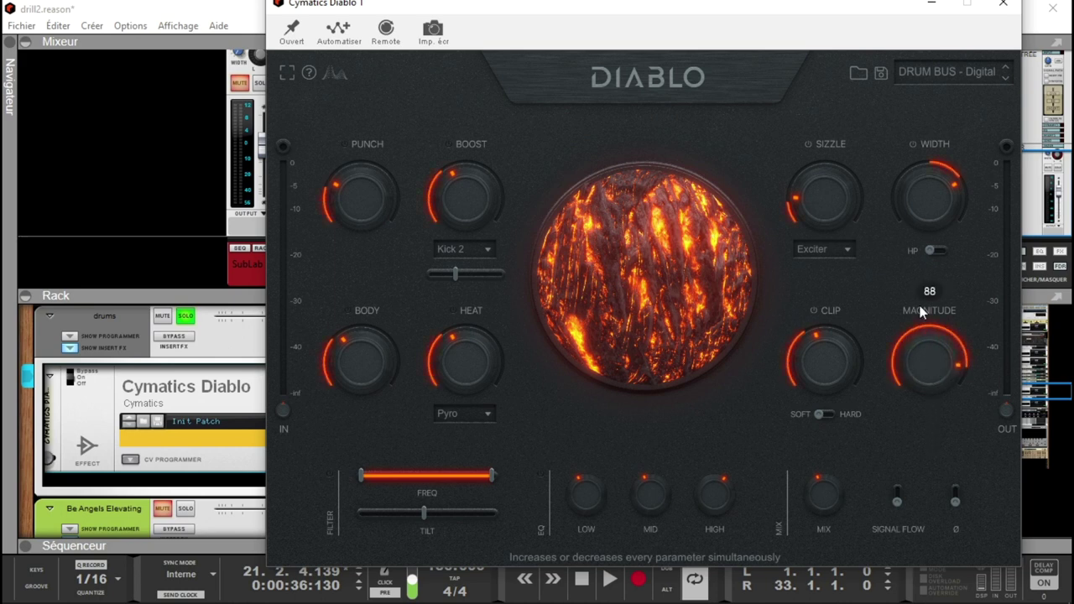
Examine Diablo's list of factory presets while keeping the DRUM BUS - Digital preset.
click(964, 74)
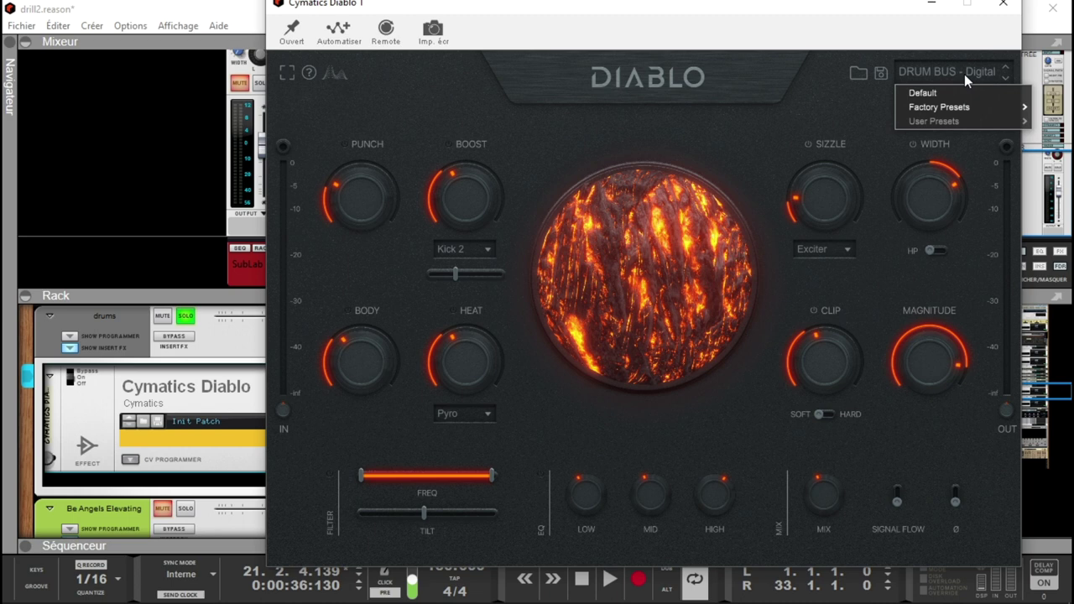
mouse_move(964, 105)
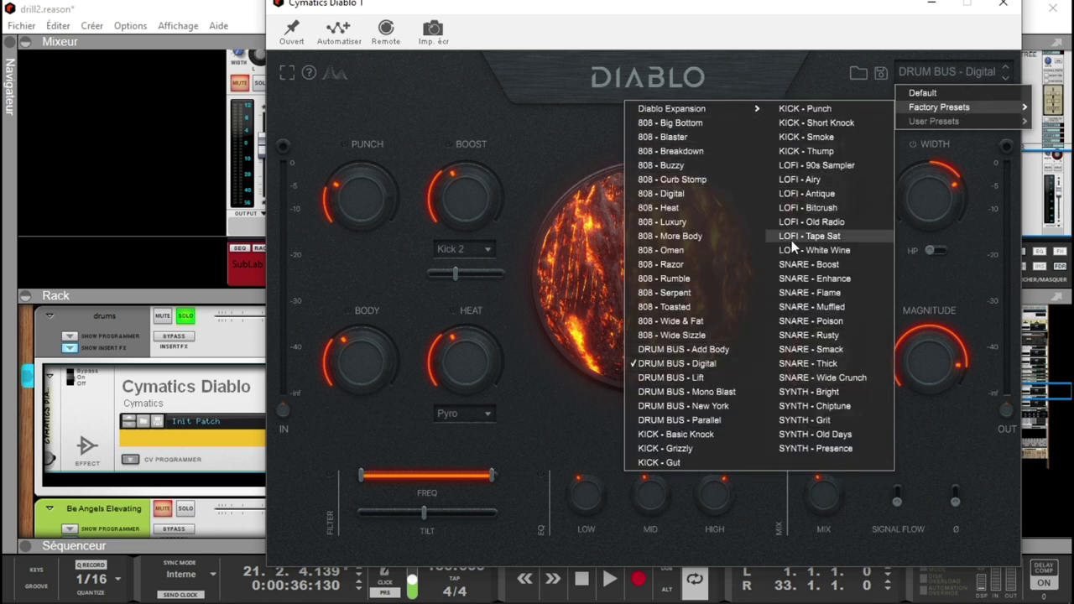
click(954, 451)
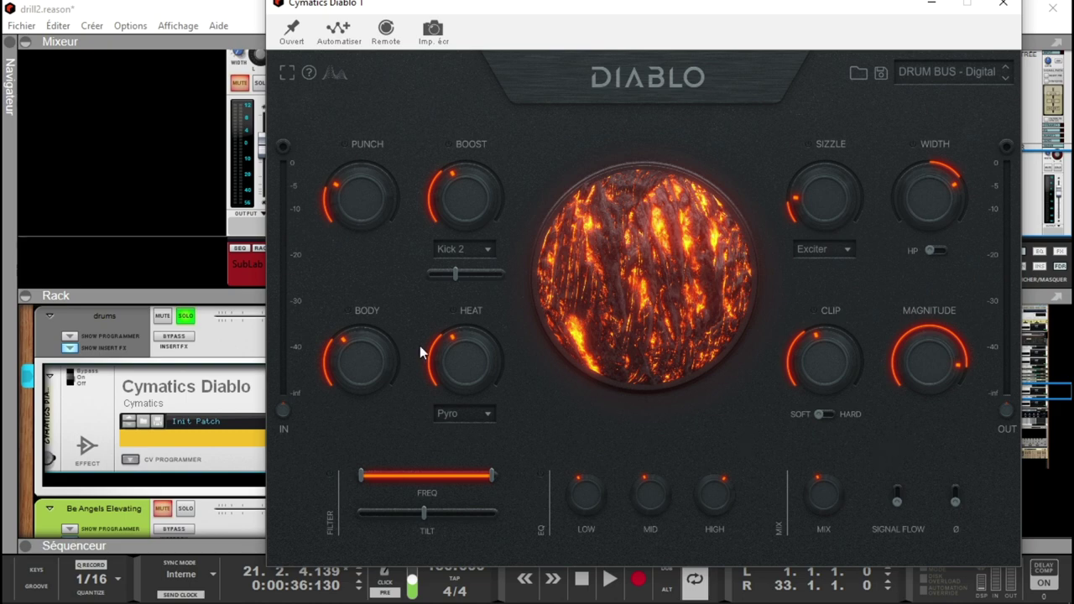
Play the soloed drums from the start of the song with the Diablo window open.
click(243, 334)
key(Home)
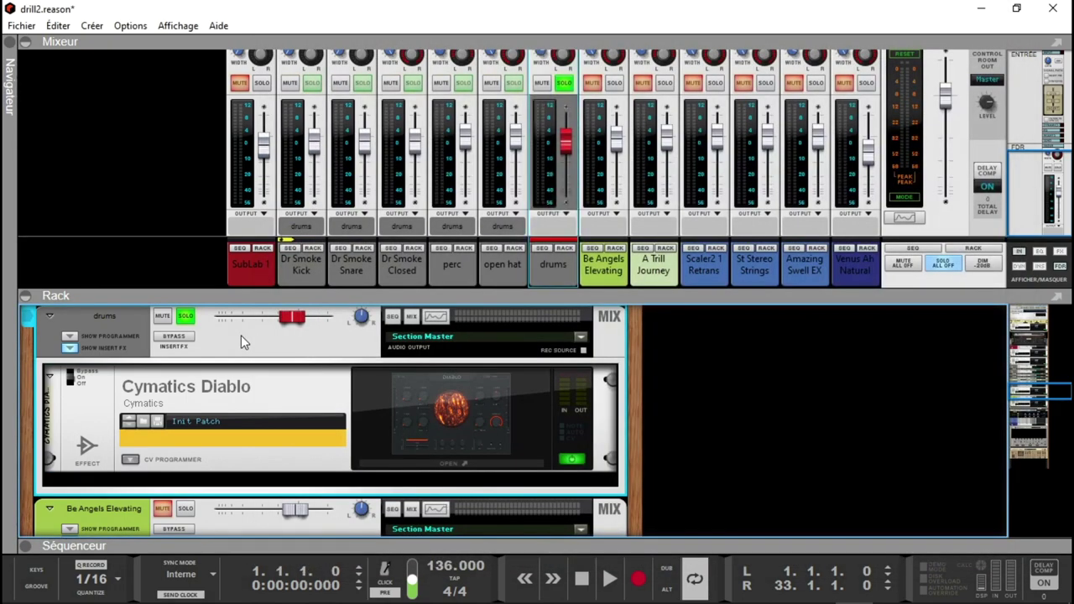
key(space)
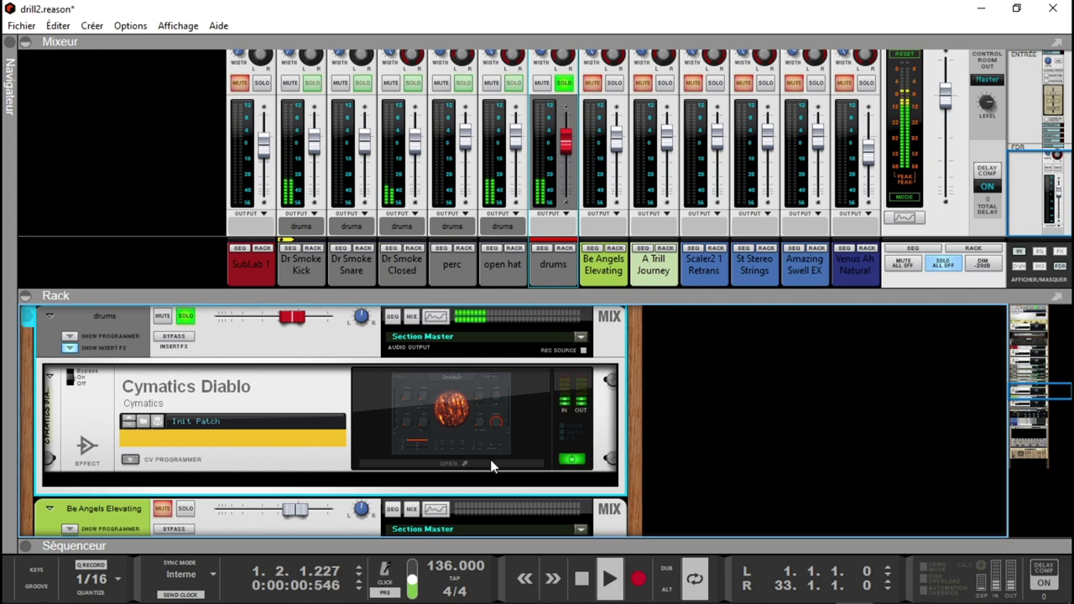
click(470, 462)
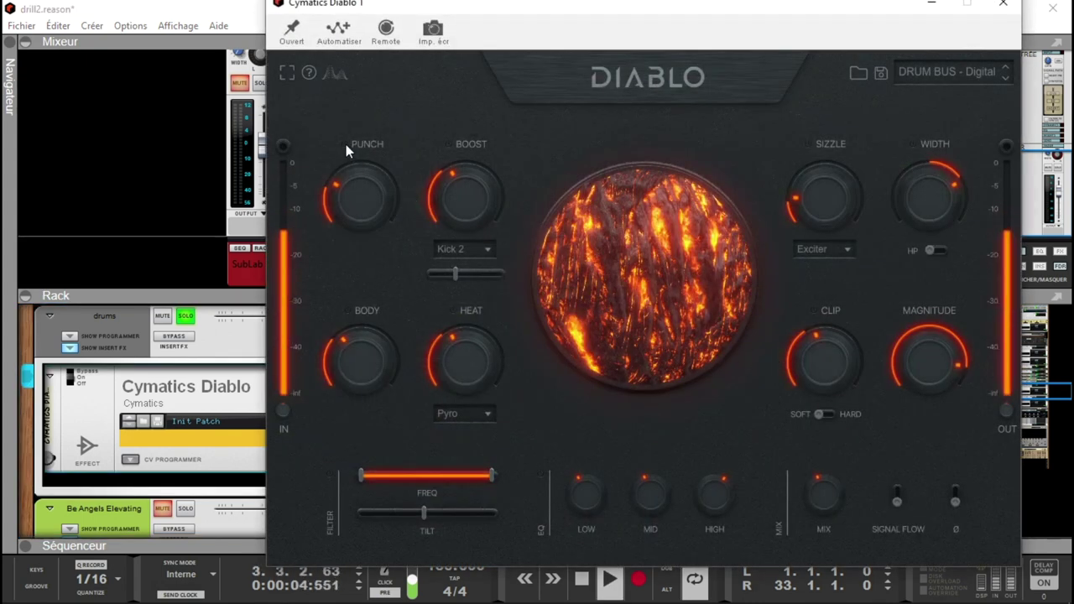
Raise Diablo's Punch and Boost to high amounts and increase Clip slightly while the drums play.
drag(369, 217, 351, 159)
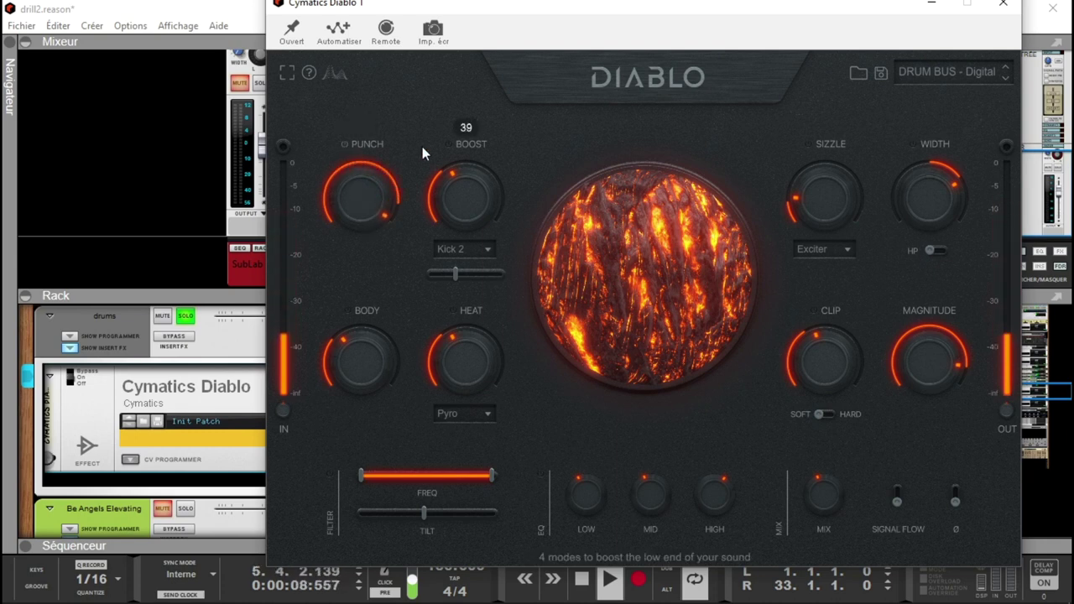
mouse_move(377, 197)
mouse_down()
mouse_move(381, 243)
mouse_move(383, 201)
mouse_up()
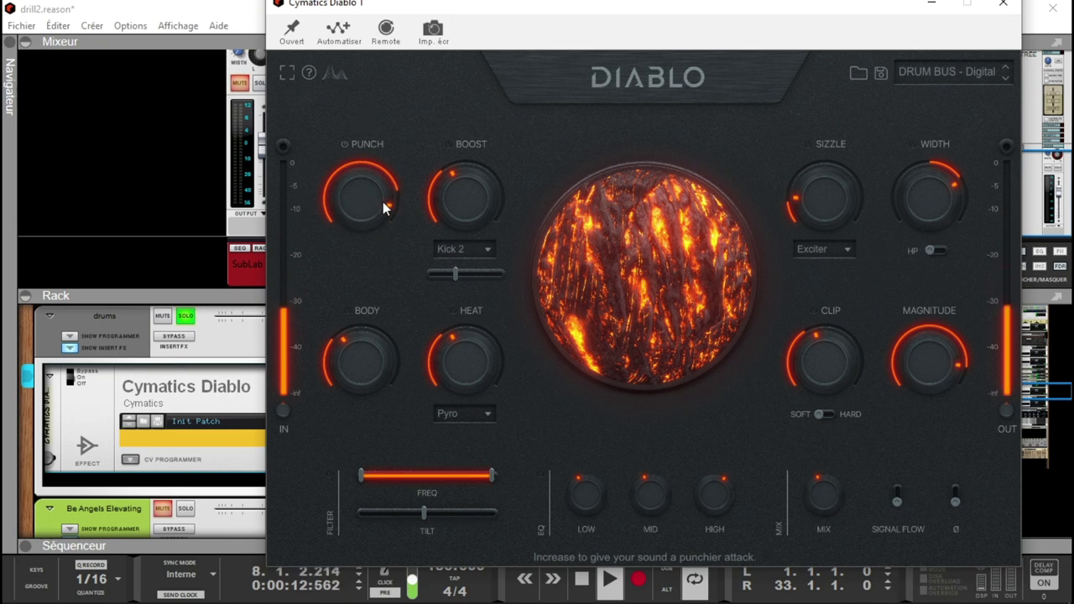
drag(455, 187, 461, 152)
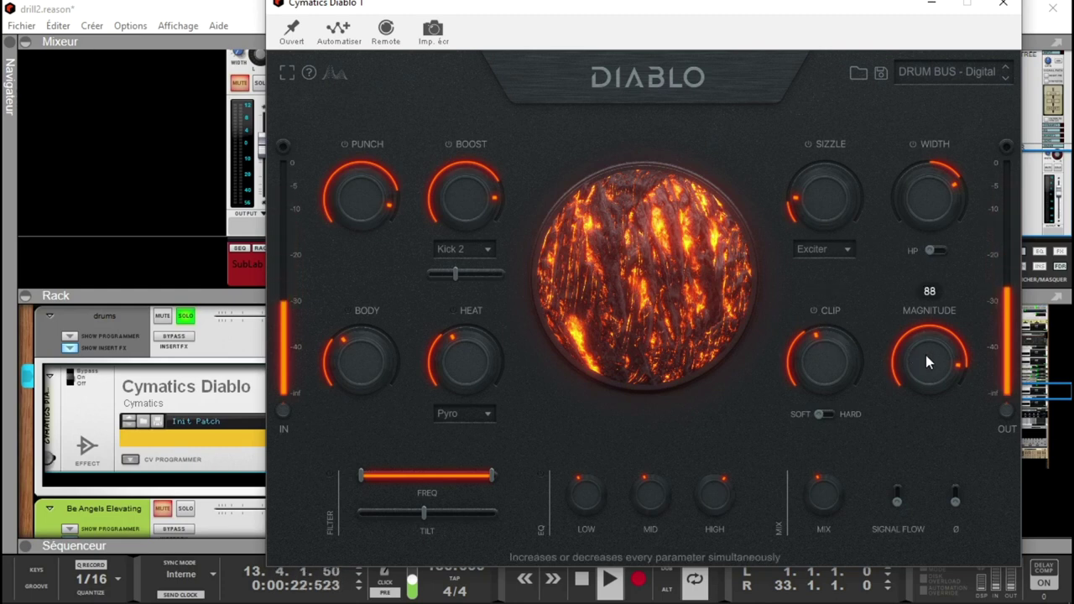
drag(842, 367, 842, 360)
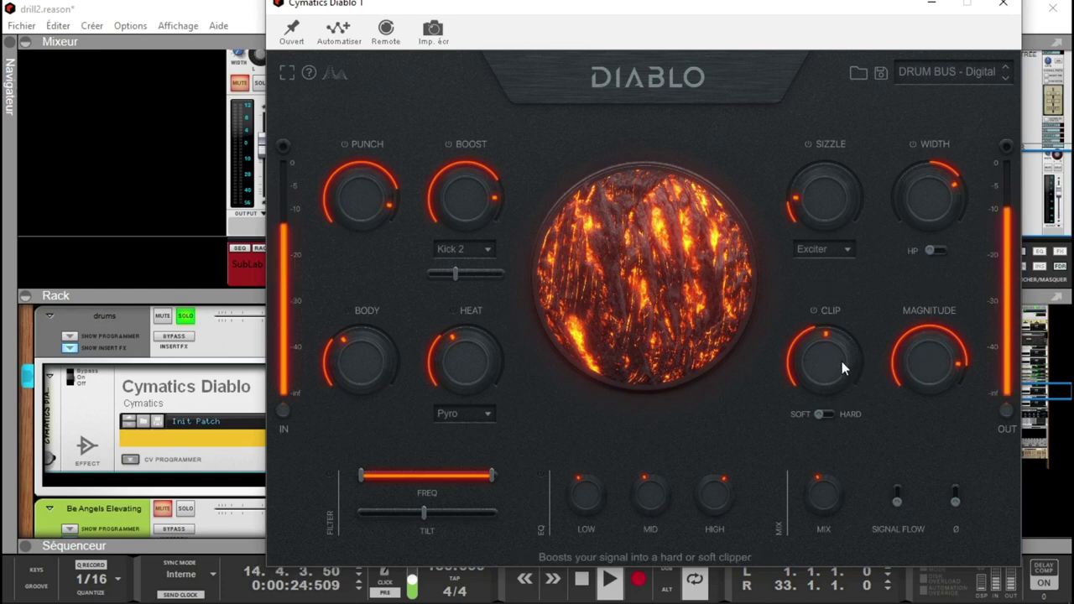
Compare Boost at its minimum and maximum, leaving it at maximum, and lower Punch to about 70.
drag(485, 196, 510, 284)
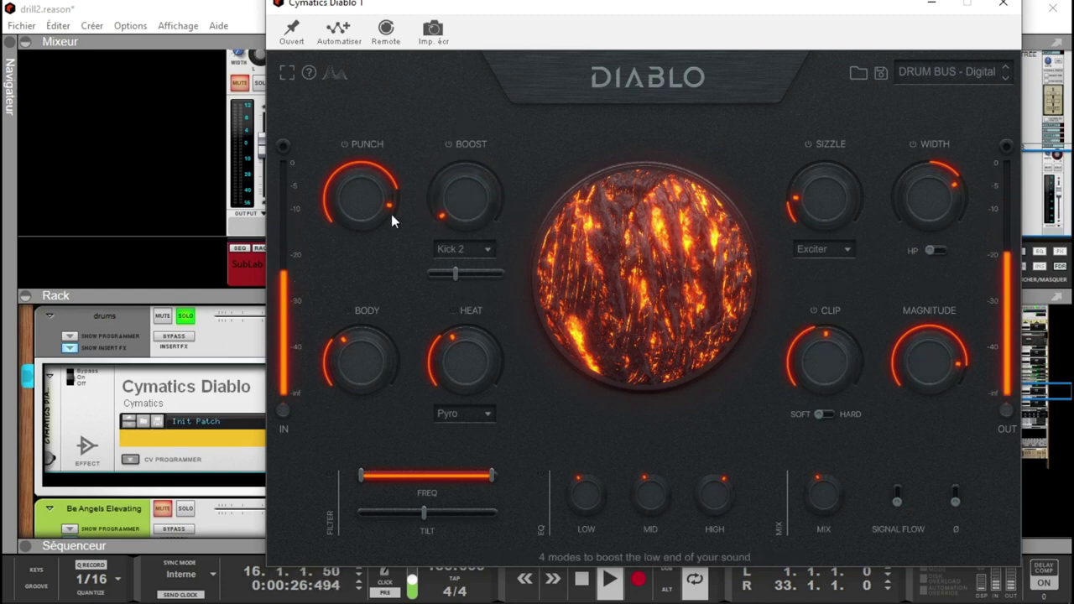
mouse_move(370, 188)
mouse_down()
mouse_move(387, 316)
mouse_move(342, 134)
mouse_move(353, 202)
mouse_up()
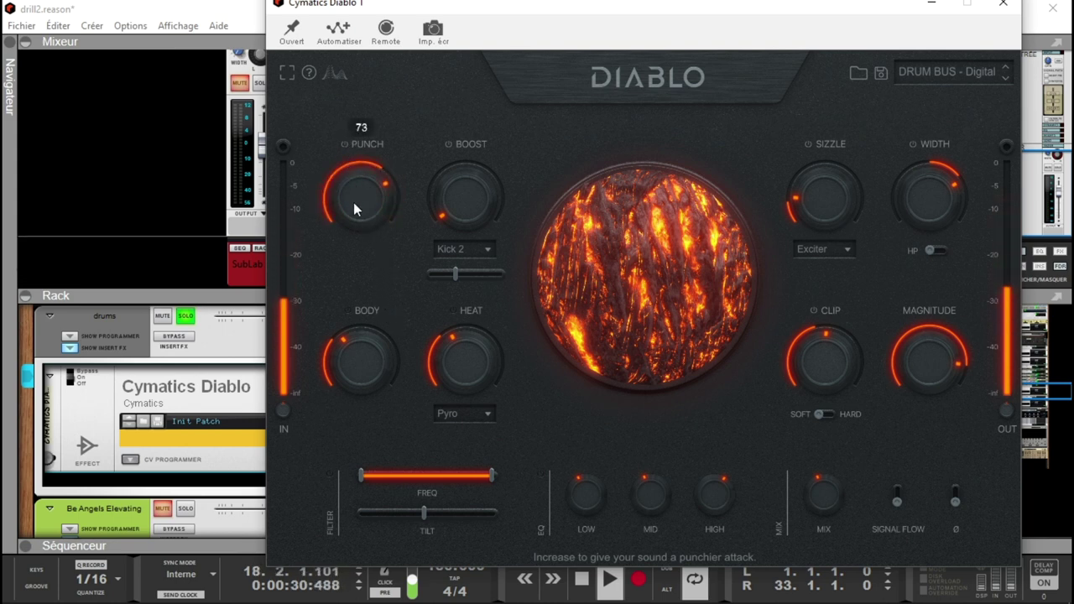
drag(464, 206, 453, 123)
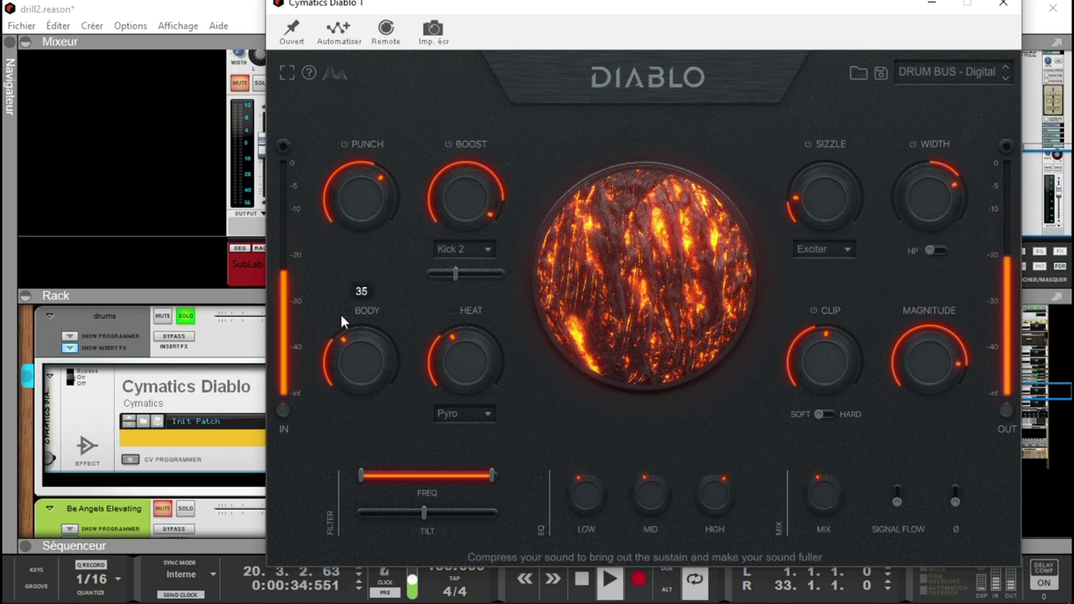
Lower Diablo's Body amount, and raise Heat to 63 and switch it to Demon mode.
mouse_move(353, 351)
mouse_down()
mouse_move(362, 387)
mouse_move(346, 295)
mouse_move(364, 360)
mouse_up()
drag(472, 345, 454, 327)
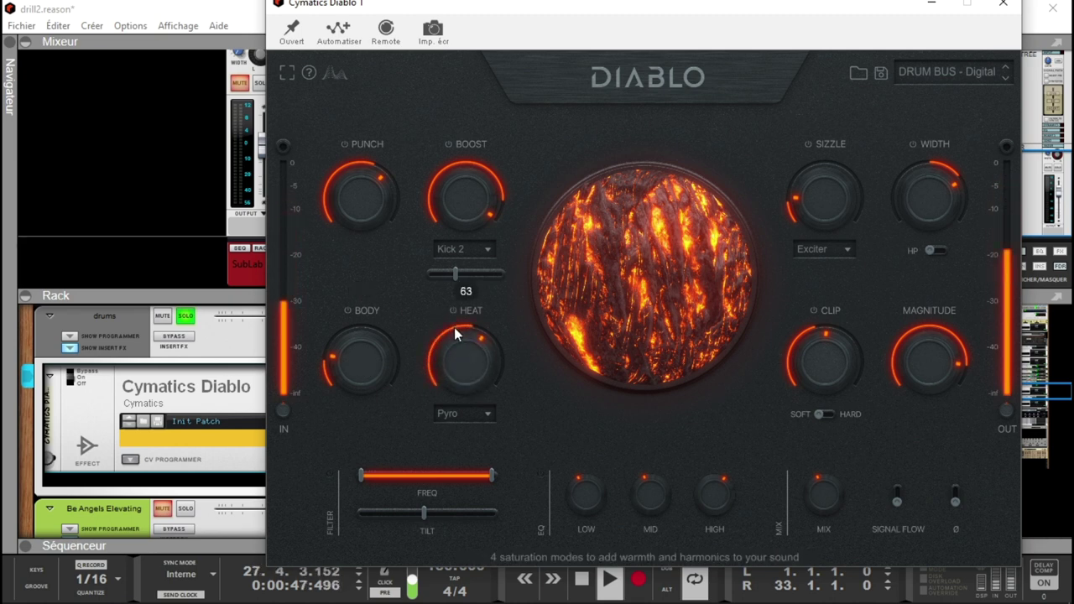
click(483, 415)
click(482, 444)
Reduce Magnitude to a little above halfway and set the Heat amount to 69.
drag(469, 362, 470, 395)
drag(922, 354, 921, 376)
drag(465, 373, 463, 336)
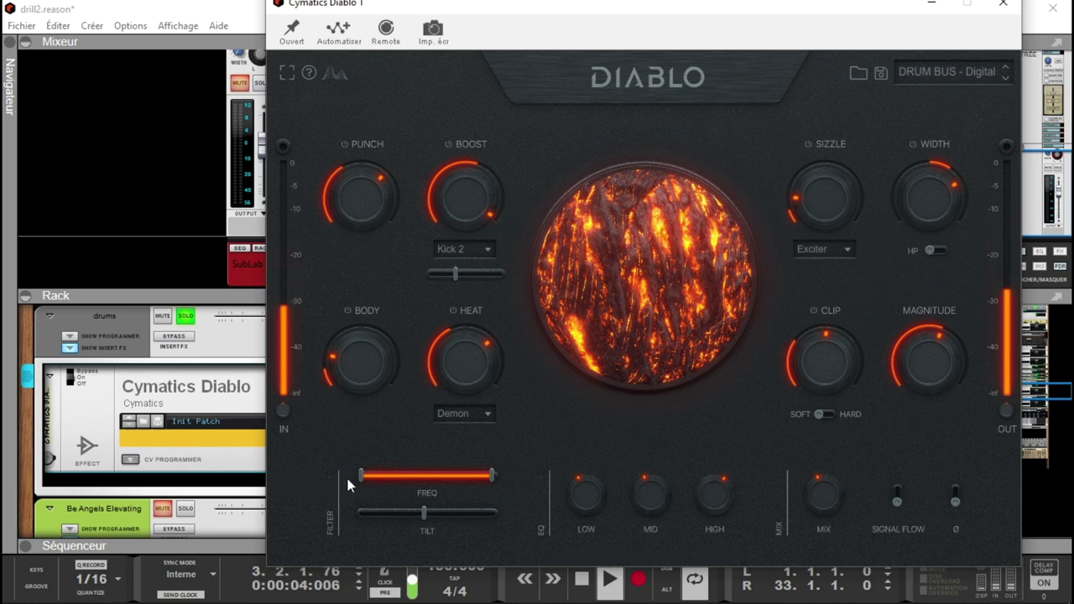
Sweep the filter's upper frequency limit down and back up with a lower Tilt, and reduce Heat to about halfway.
drag(492, 476, 459, 488)
mouse_move(423, 512)
mouse_down()
mouse_move(333, 512)
mouse_move(519, 524)
mouse_move(410, 519)
mouse_up()
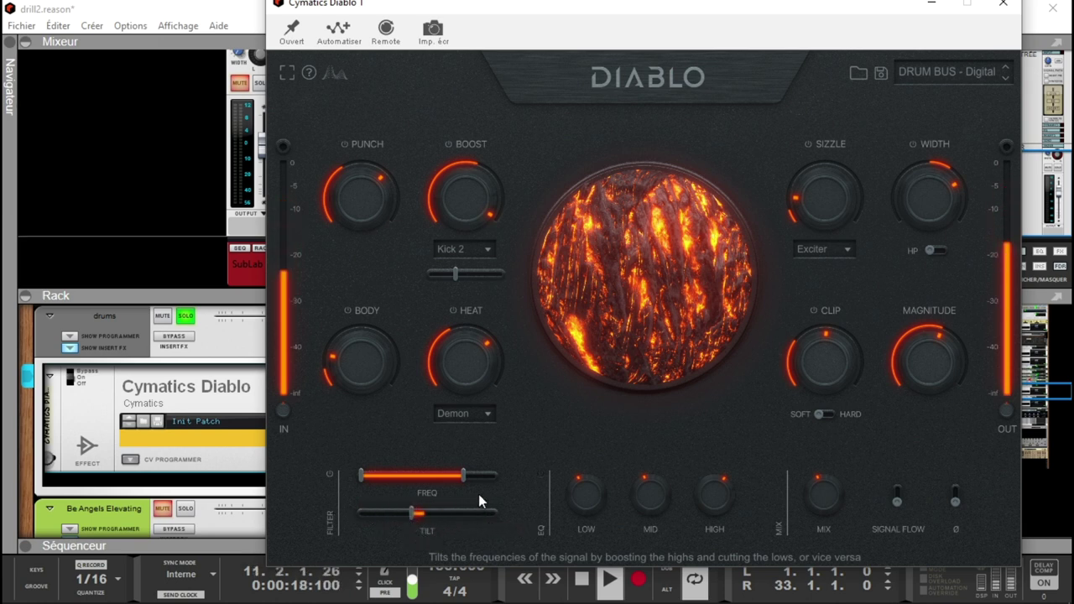
drag(464, 481, 492, 492)
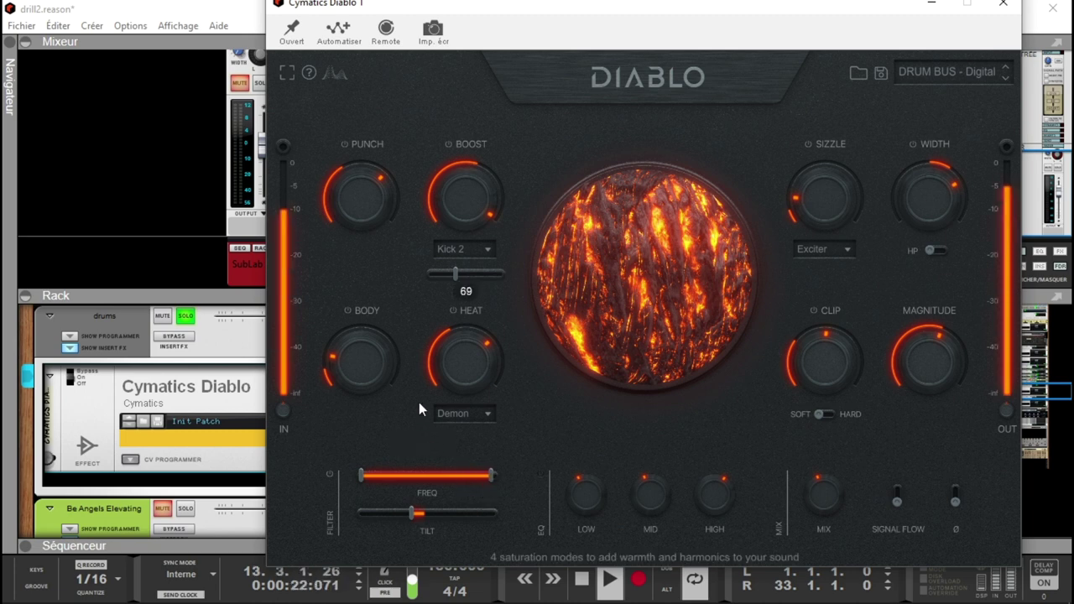
drag(460, 381, 466, 397)
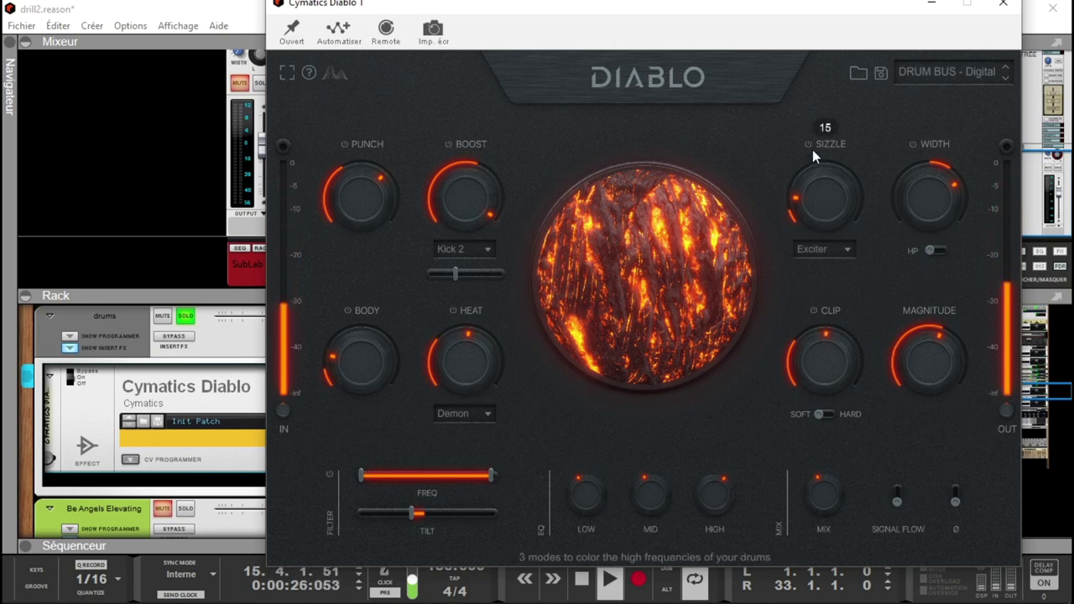
Raise Sizzle to 100 in Exciter mode and audition it in Crush mode at the same amount.
drag(844, 205, 849, 126)
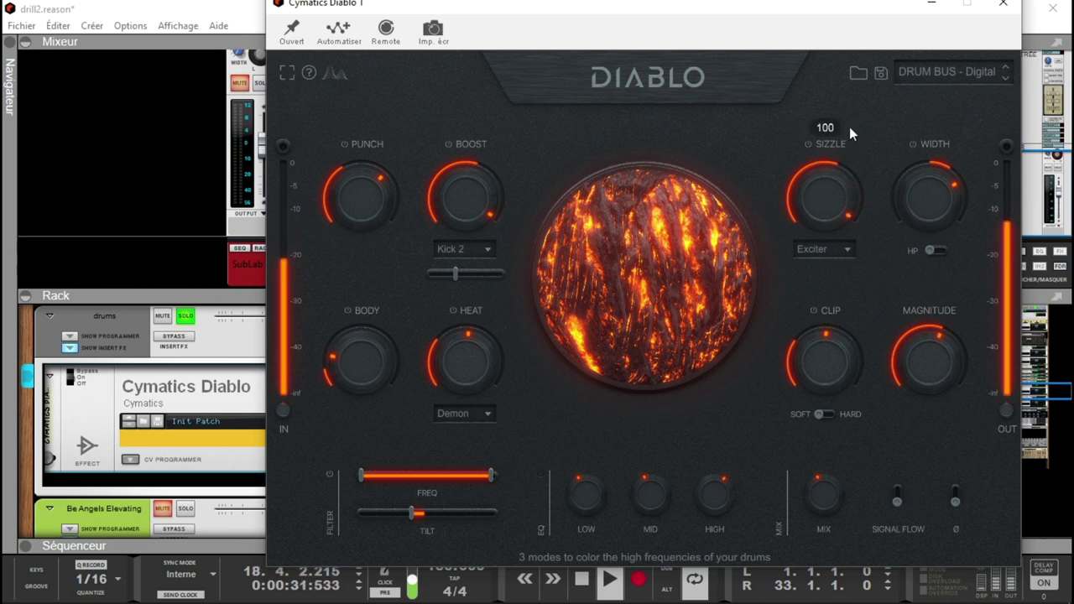
click(848, 249)
click(842, 285)
mouse_move(829, 204)
mouse_down()
mouse_move(844, 301)
mouse_move(828, 184)
mouse_up()
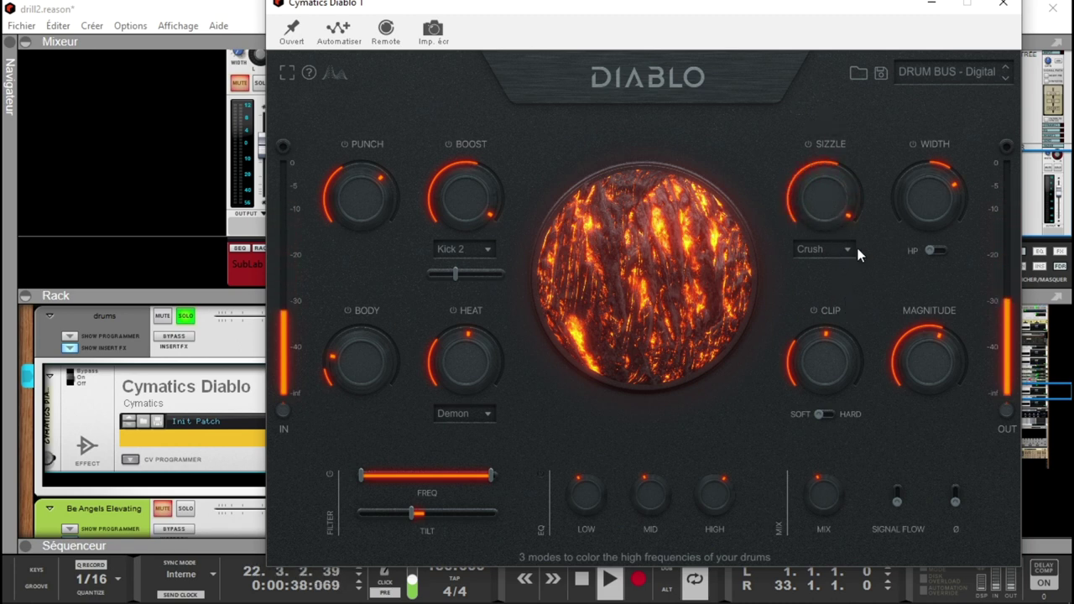
Switch Sizzle to Grit mode and sweep its amount down to 14 and partway back up.
click(845, 256)
click(837, 268)
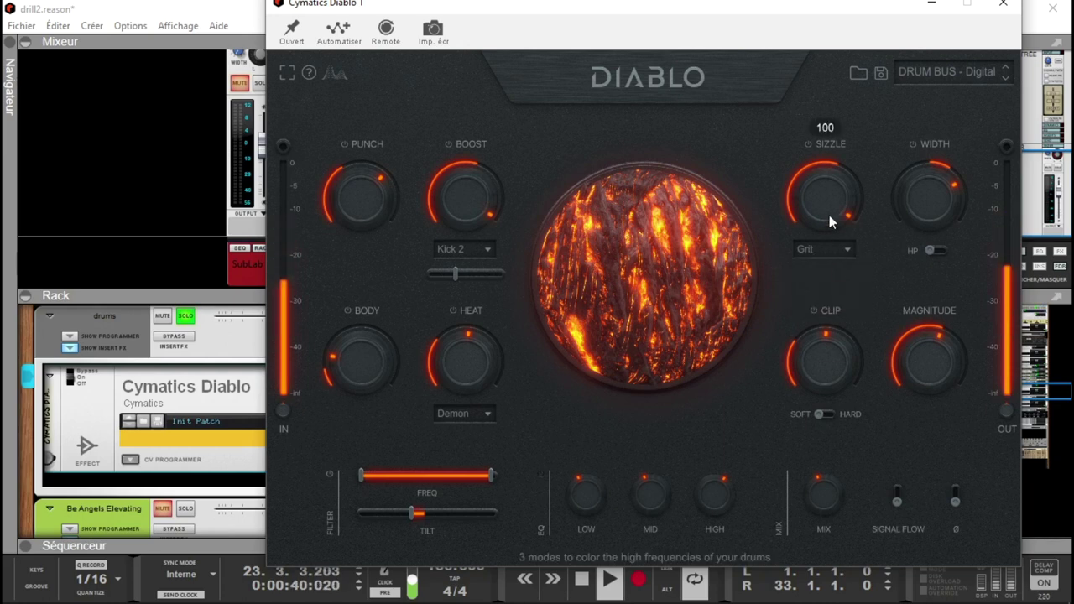
drag(829, 199, 838, 238)
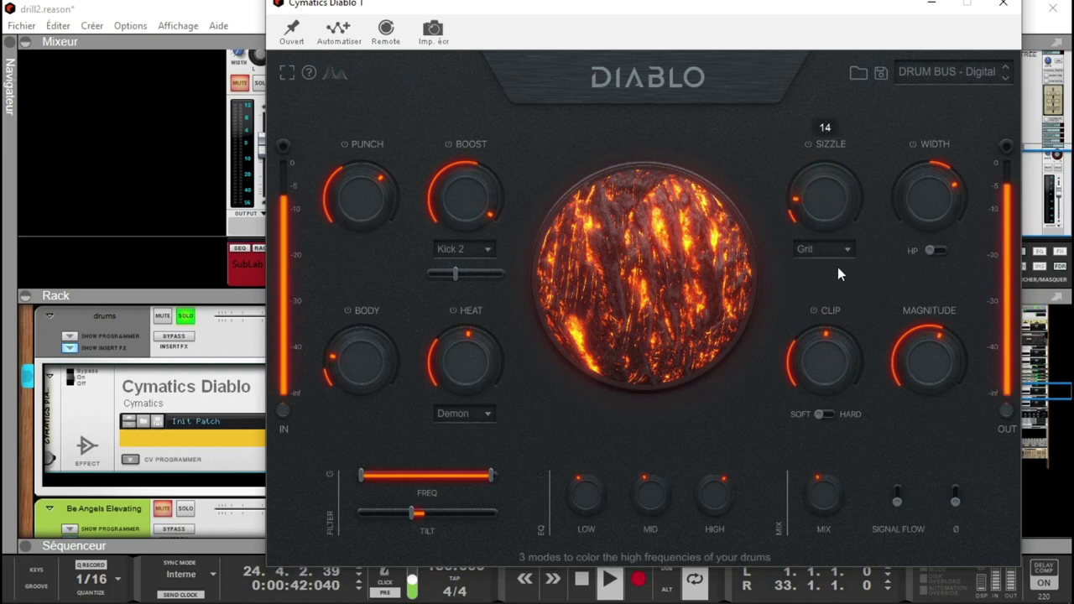
drag(837, 271, 838, 248)
Return Sizzle to Exciter mode and raise its amount to maximum.
click(837, 249)
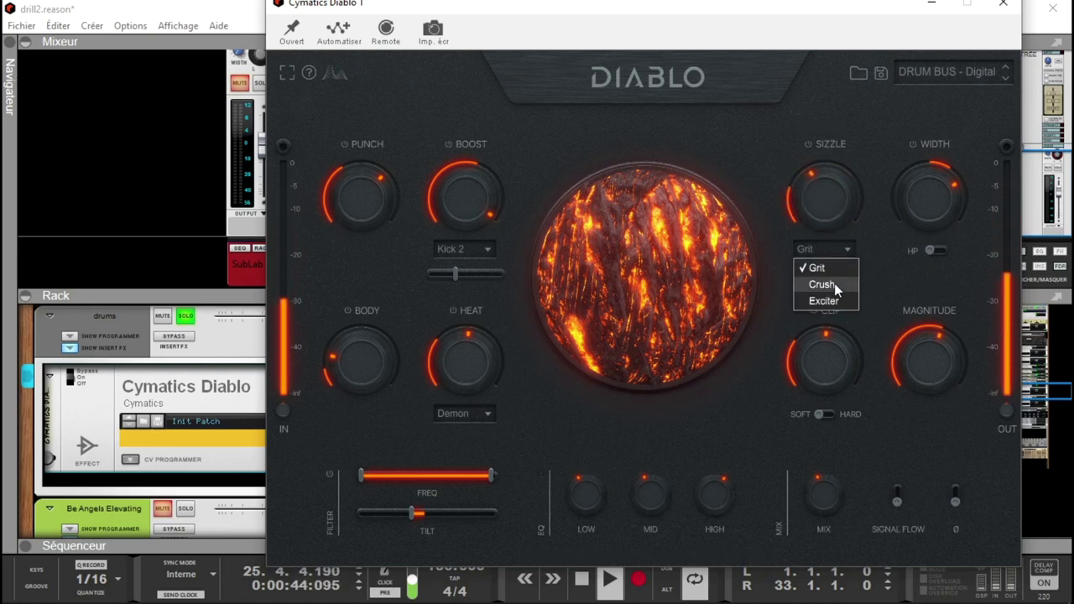
click(831, 300)
drag(836, 213, 830, 154)
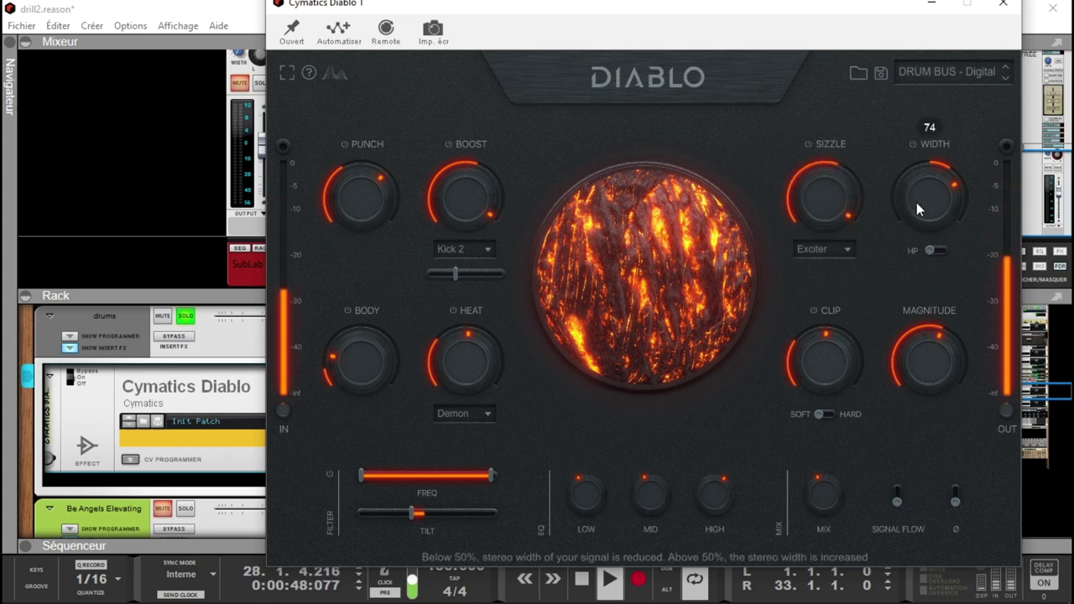
Sweep Width down to 0, up to maximum and back to 0 while raising the overall Magnitude.
drag(918, 205, 944, 338)
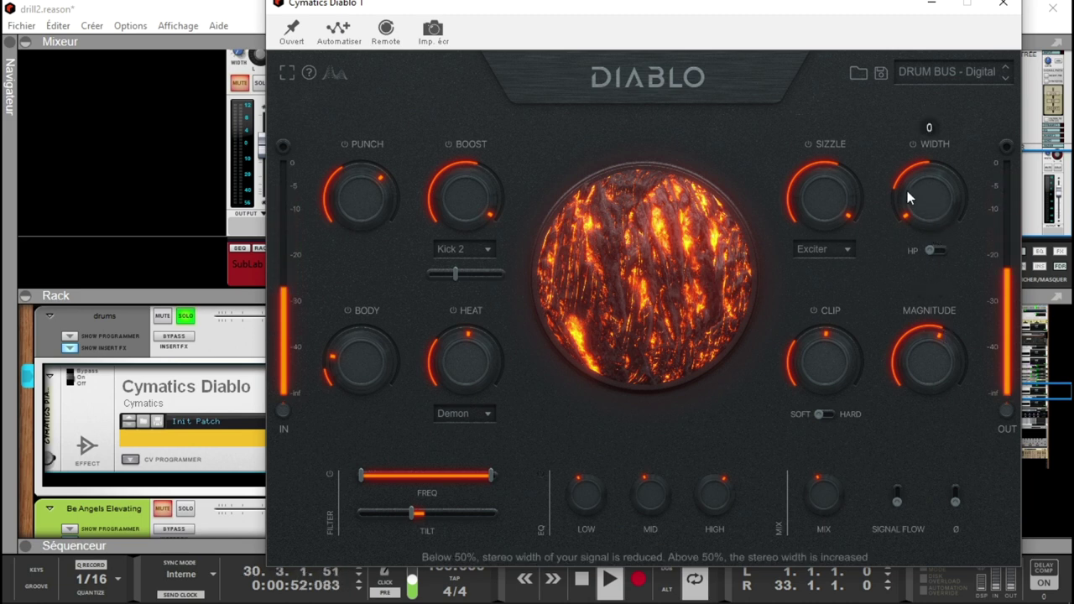
drag(925, 198, 920, 103)
mouse_move(942, 364)
mouse_down()
mouse_move(942, 310)
mouse_move(943, 372)
mouse_move(946, 359)
mouse_up()
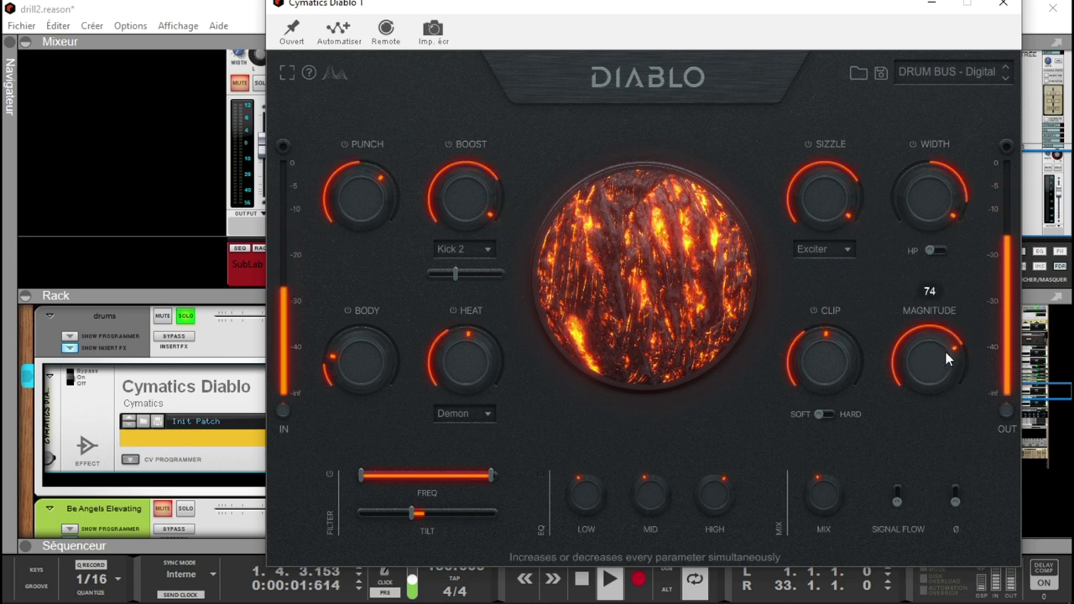
drag(940, 192, 939, 333)
drag(922, 367, 914, 340)
Reduce Sizzle and Boost to about halfway, lower Punch and Heat, and raise Body and Clip.
mouse_move(821, 210)
mouse_down()
mouse_move(811, 190)
mouse_move(823, 229)
mouse_up()
drag(466, 197, 473, 221)
drag(358, 210, 356, 219)
drag(460, 349, 455, 371)
drag(349, 354, 350, 340)
mouse_move(839, 352)
mouse_down()
mouse_move(854, 326)
mouse_move(841, 357)
mouse_move(838, 327)
mouse_move(839, 343)
mouse_up()
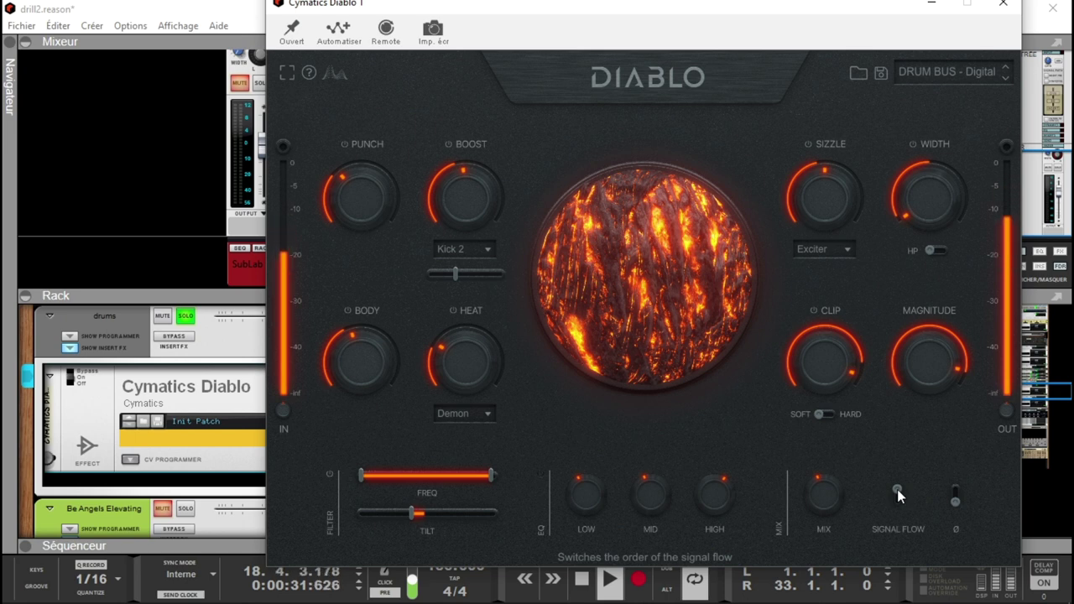
Audition the reversed signal flow while sweeping Magnitude down and back up, and restore the original order.
mouse_move(932, 398)
drag(937, 359, 937, 398)
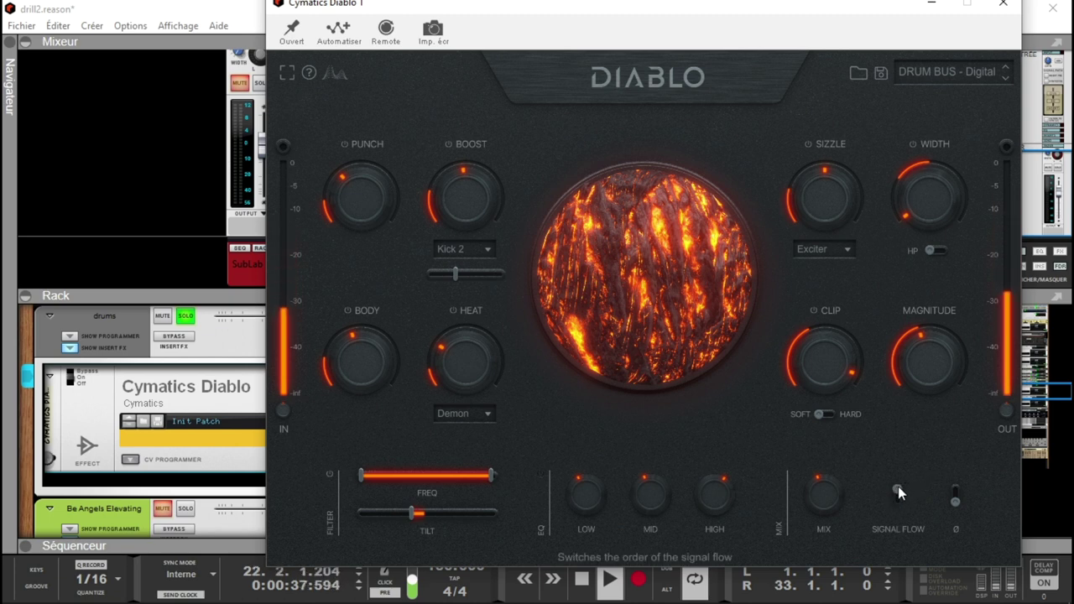
drag(921, 388, 919, 346)
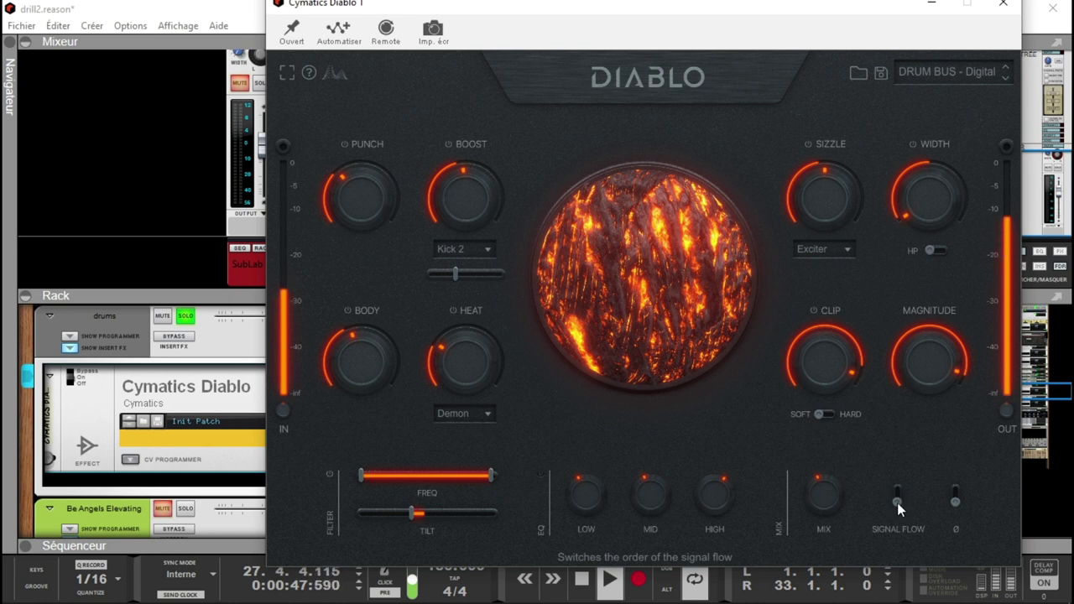
Set the filter Tilt to 60 and reverse the signal flow with Magnitude at 86.
drag(954, 350, 948, 366)
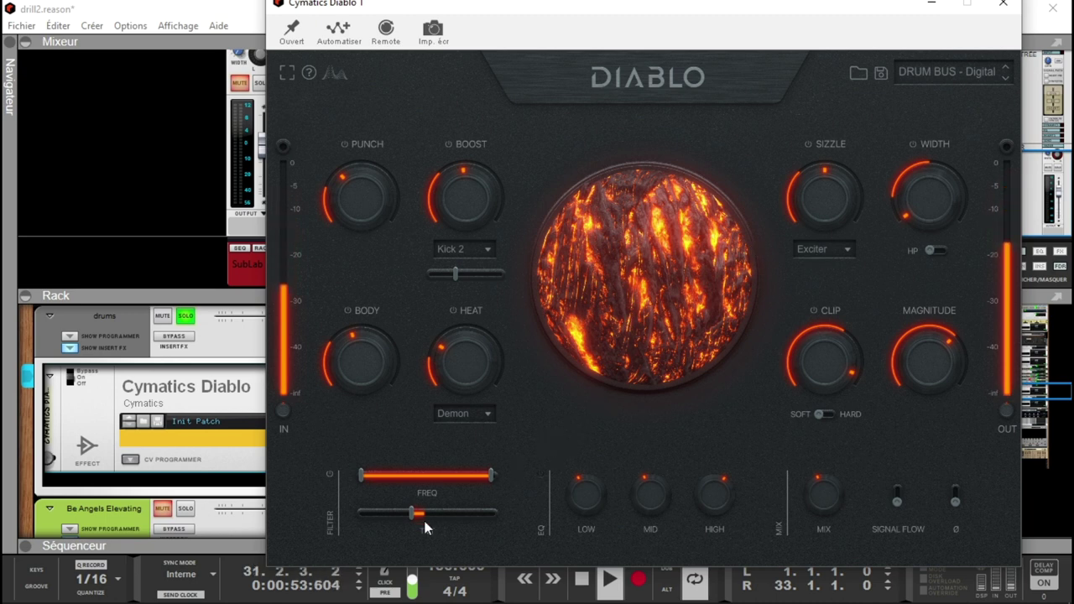
drag(433, 527, 444, 526)
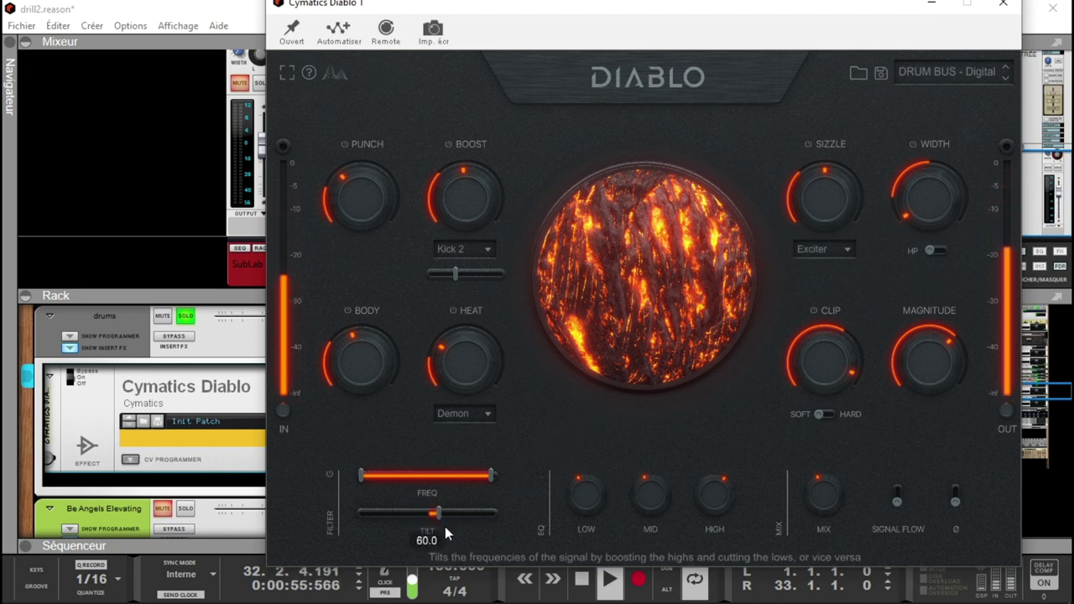
click(897, 496)
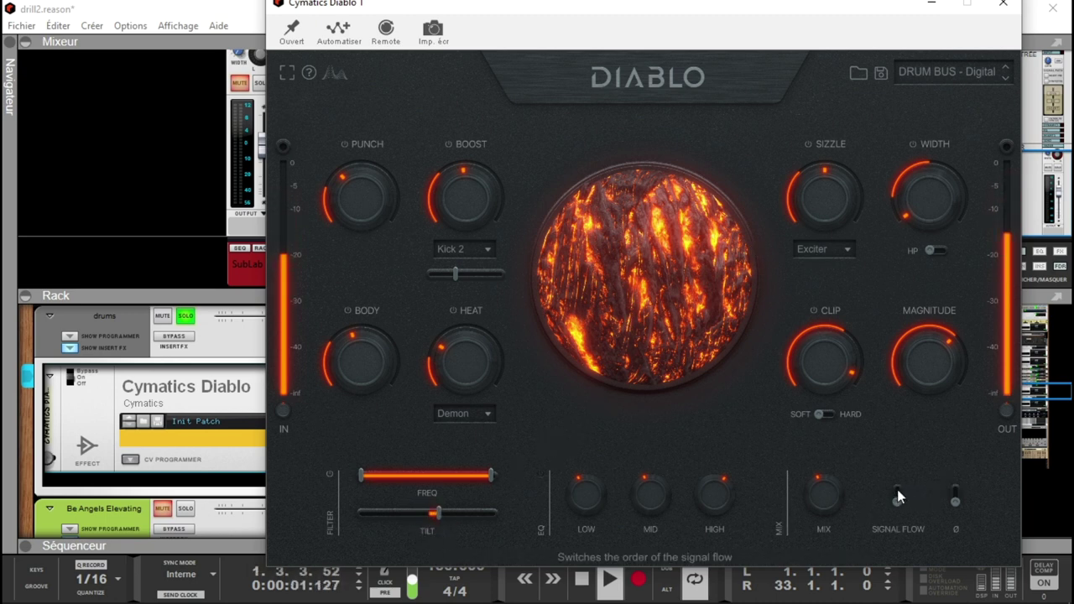
scroll(923, 354, up, 5)
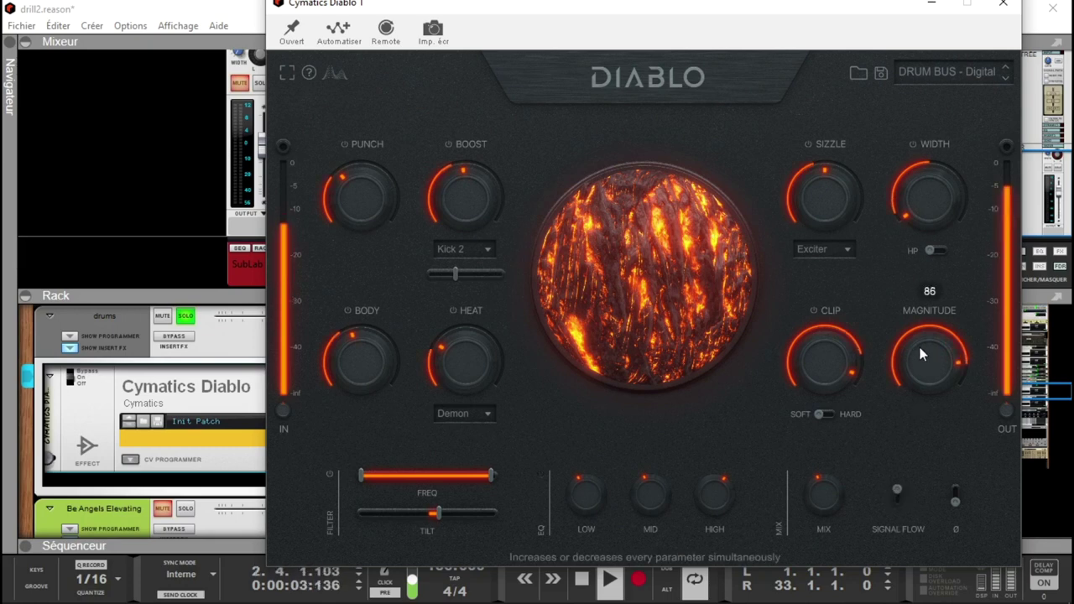
Raise Width to about 75 and enable its high-pass, tuning the cutoff to about 862 Hz.
mouse_move(921, 189)
mouse_down()
mouse_move(920, 111)
mouse_move(941, 179)
mouse_move(933, 202)
mouse_up()
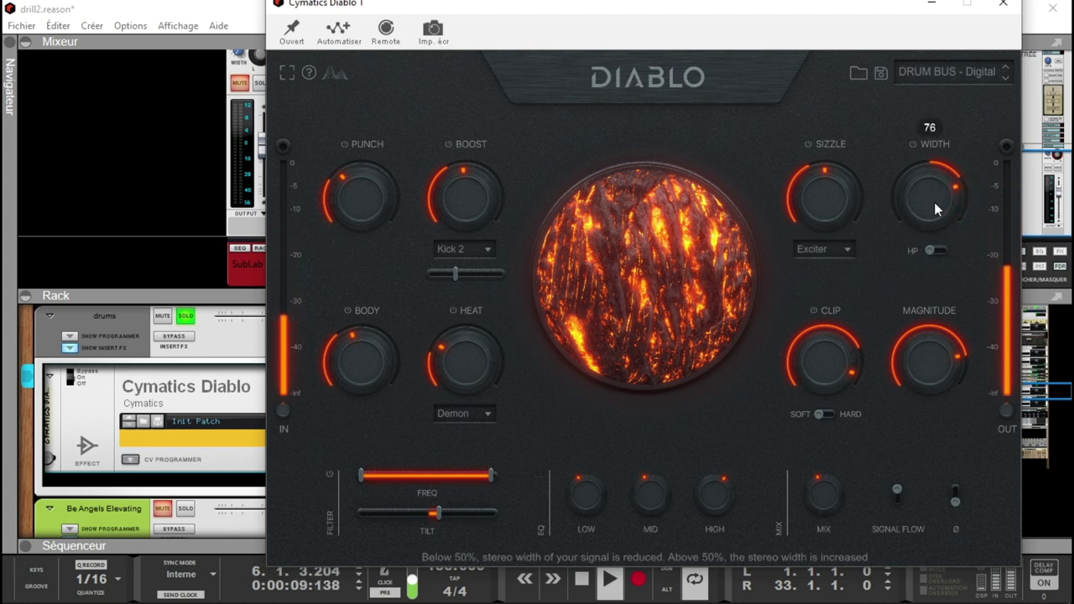
click(936, 249)
drag(896, 273, 949, 300)
drag(936, 222, 921, 191)
mouse_move(926, 286)
drag(938, 271, 927, 277)
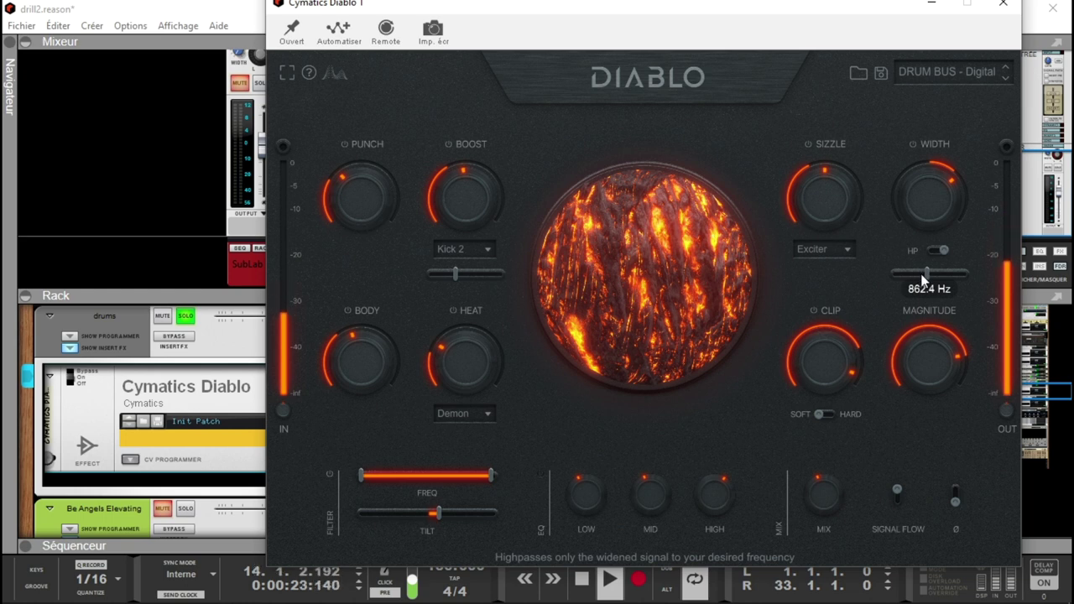
Sweep Width up to 87 with the high-pass active and settle it at 81.
mouse_move(910, 193)
drag(909, 194, 913, 196)
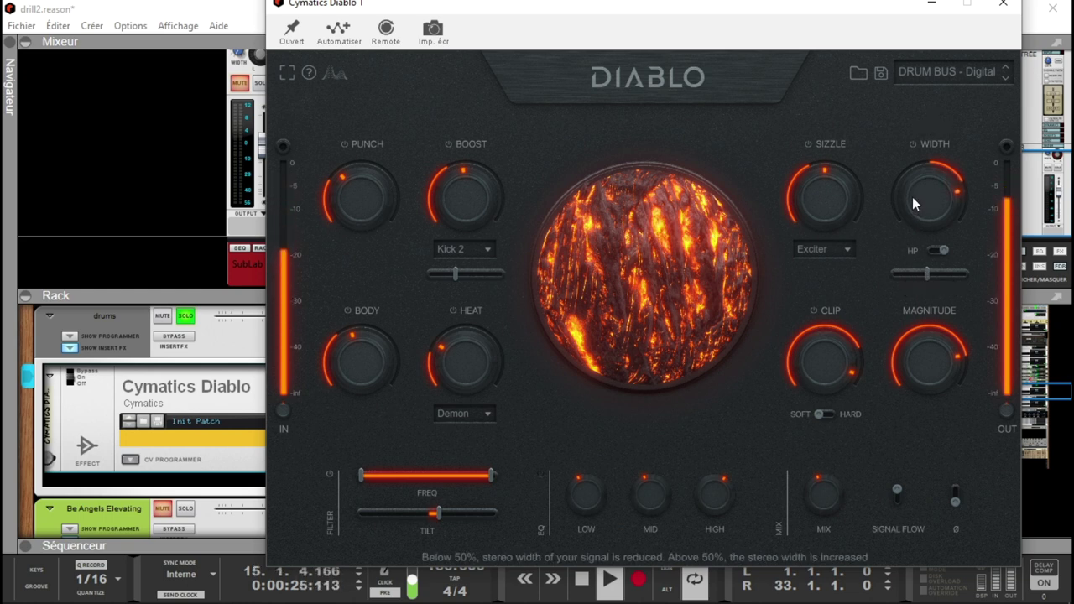
scroll(920, 184, up, 8)
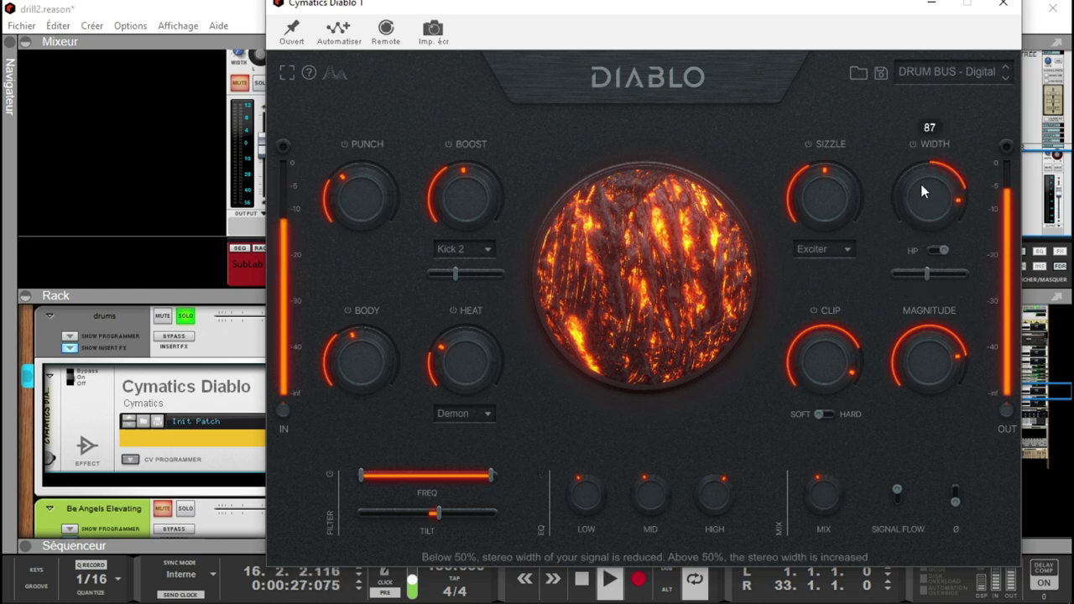
scroll(925, 346, down, 3)
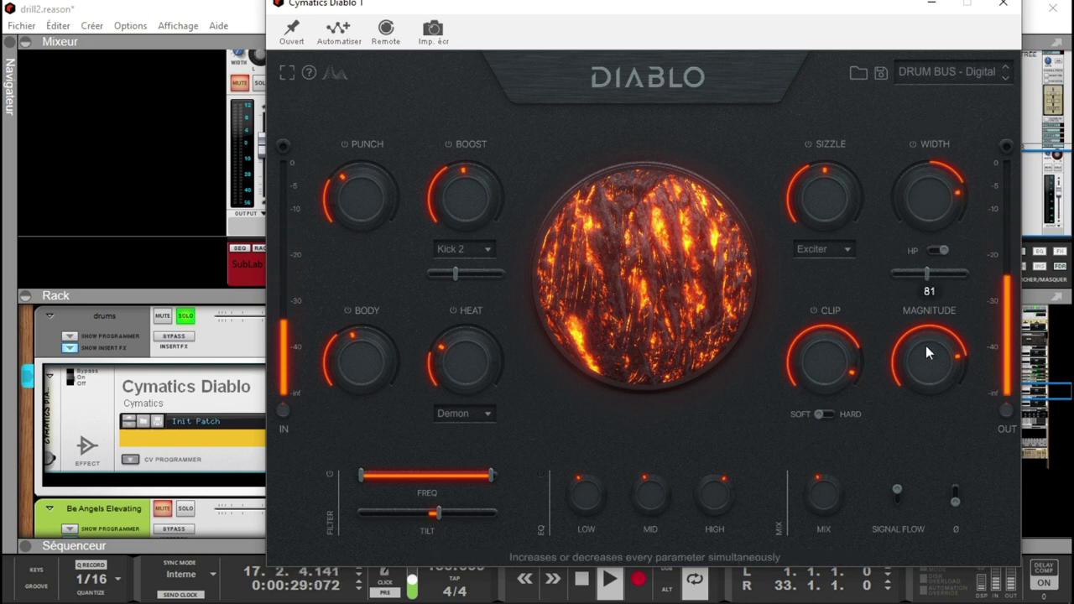
Sweep Magnitude down to 54, up to 77 and back below 52, and raise Heat to nearly halfway.
scroll(926, 361, down, 8)
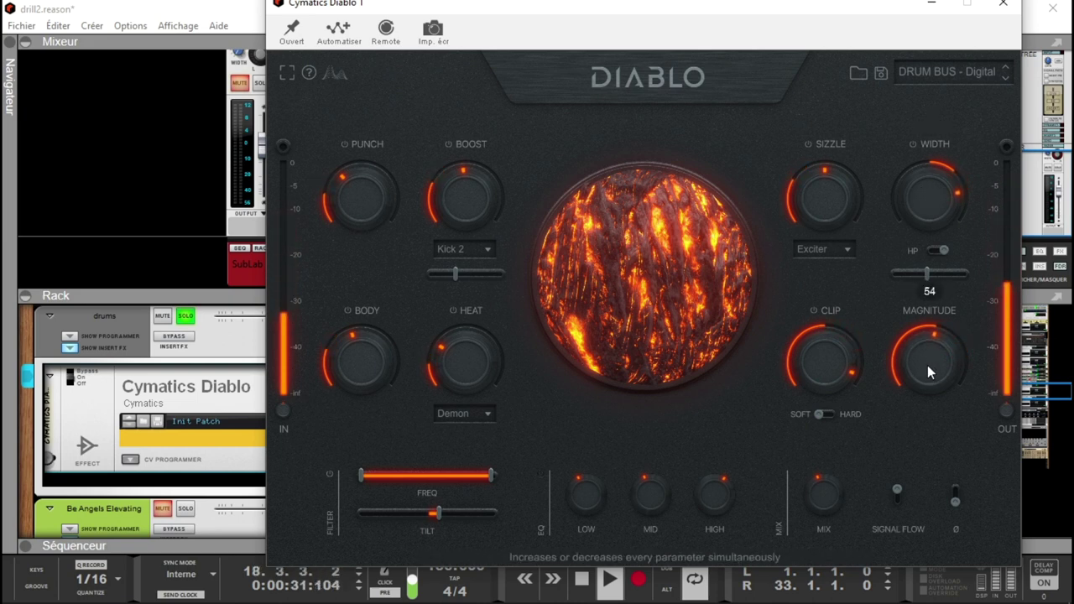
scroll(927, 357, up, 9)
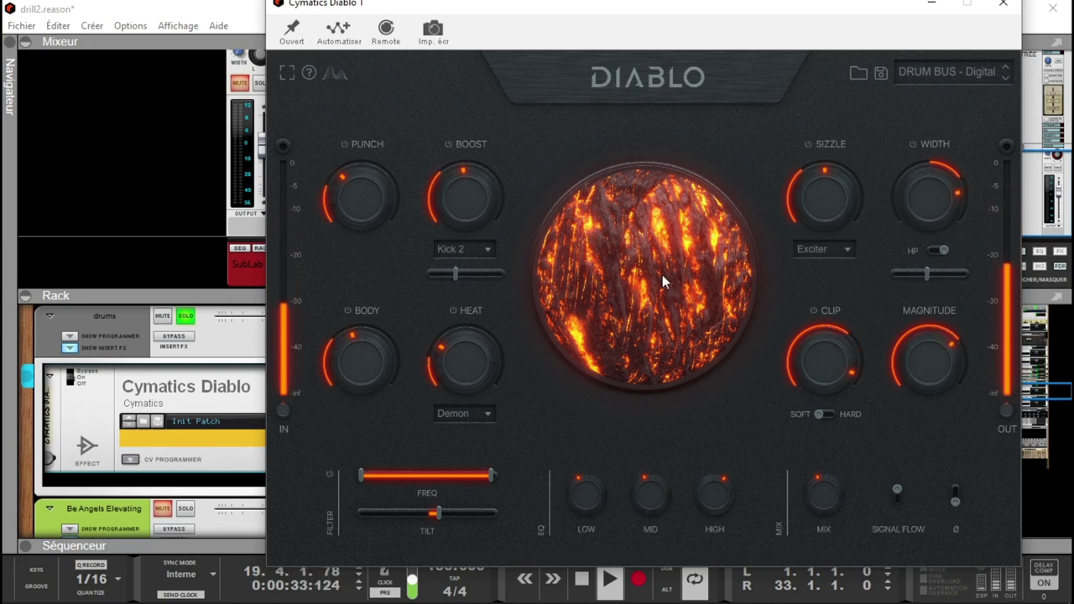
scroll(467, 368, up, 14)
scroll(898, 363, up, 17)
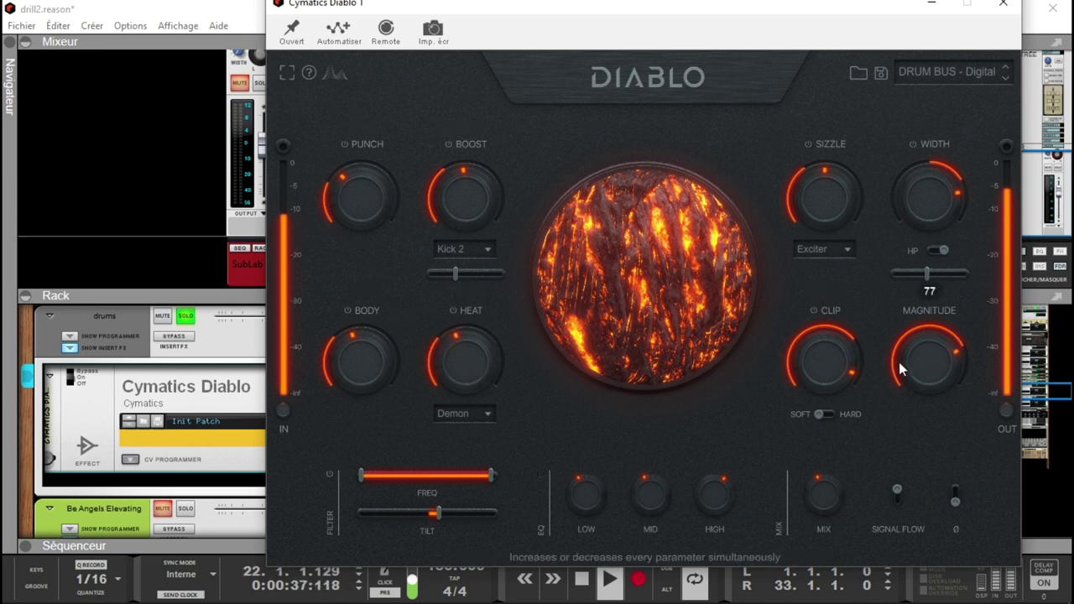
scroll(896, 369, down, 20)
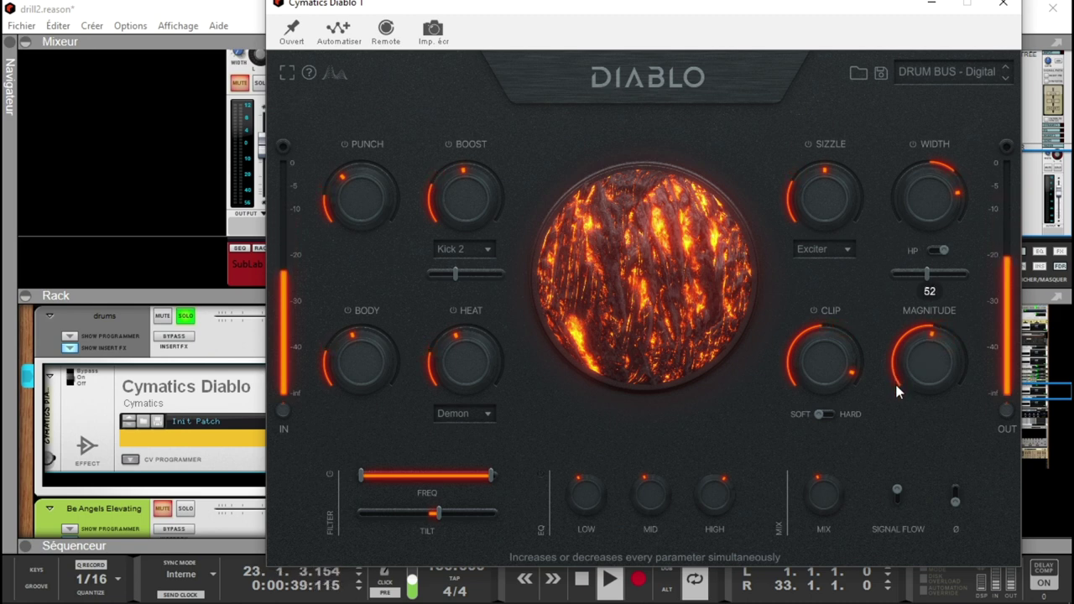
scroll(922, 195, down, 20)
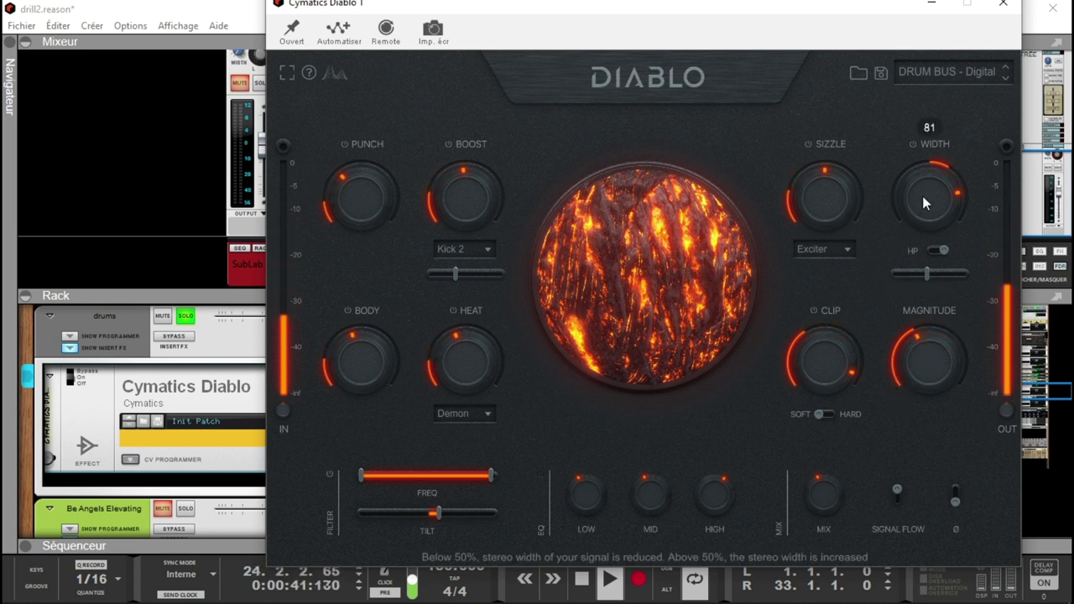
Disable the Width high-pass and readjust Width and Magnitude, ending with Width at 75.
click(940, 250)
mouse_move(929, 210)
mouse_down()
mouse_move(929, 251)
mouse_move(927, 189)
mouse_move(926, 209)
mouse_up()
drag(931, 361, 931, 342)
drag(929, 221, 935, 260)
drag(950, 346, 949, 341)
drag(933, 211, 943, 161)
Lower Clip to about halfway, reduce Sizzle and Boost, and raise Punch to nearly halfway.
drag(811, 344, 811, 390)
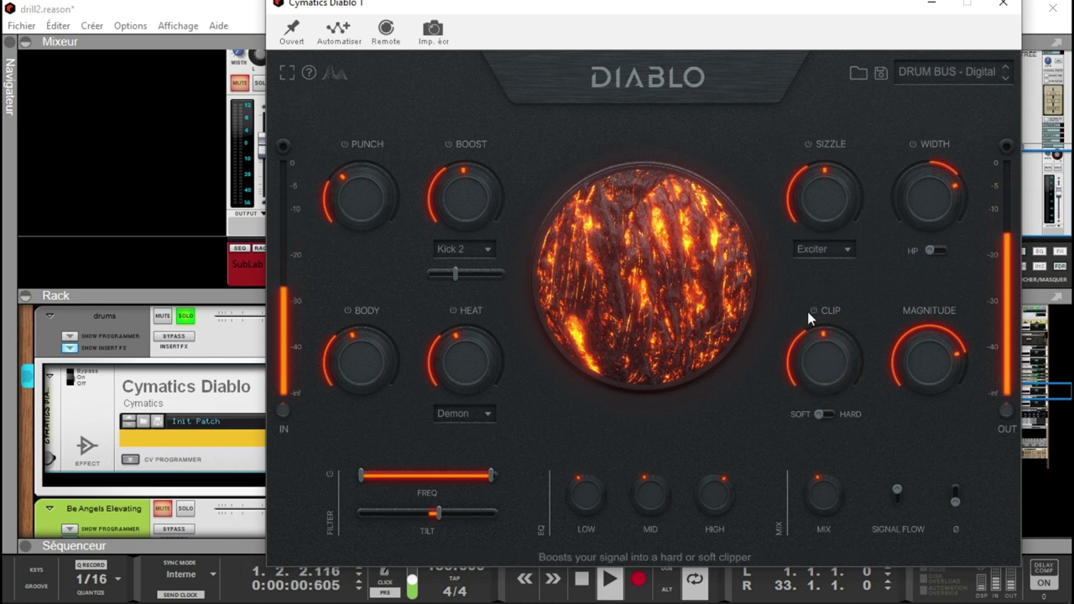
drag(821, 201, 823, 214)
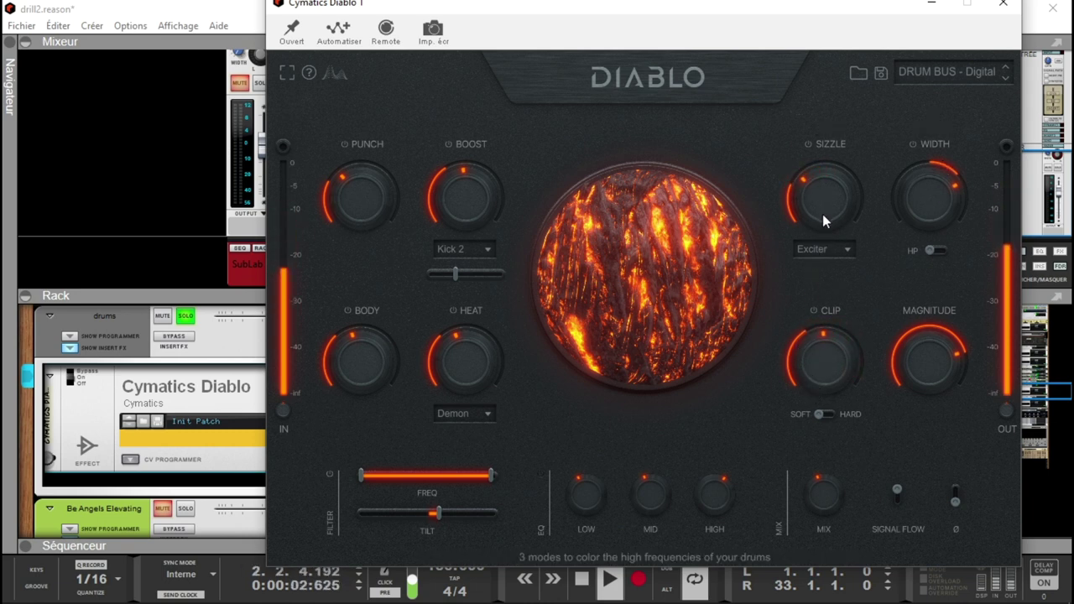
drag(483, 185, 479, 200)
drag(338, 187, 345, 174)
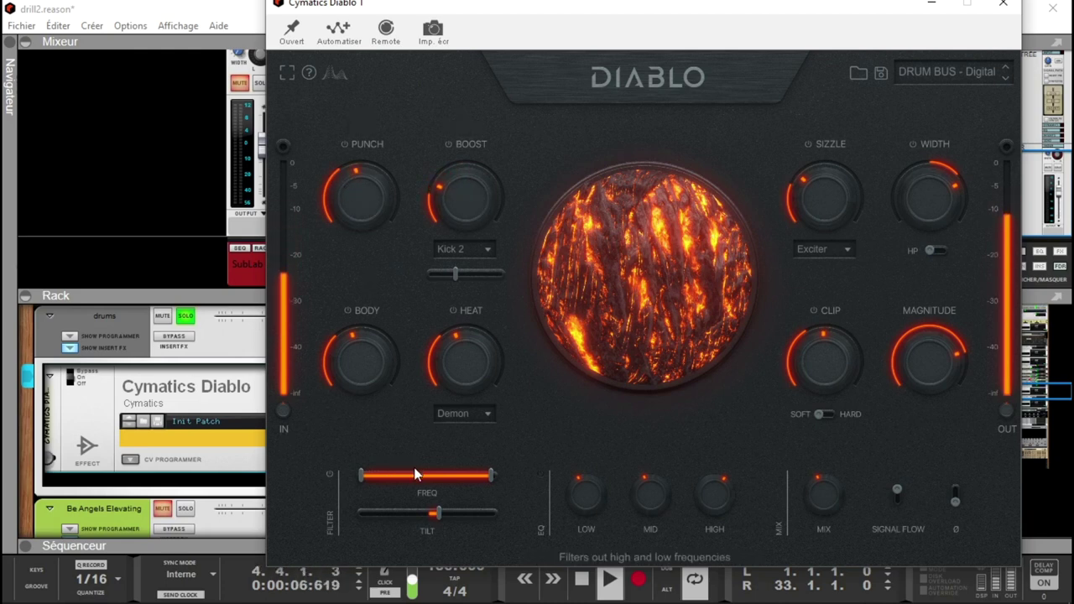
Center the filter Tilt and adjust the EQ, sweeping Low to slightly below center and bringing Mid to center.
drag(429, 511, 425, 512)
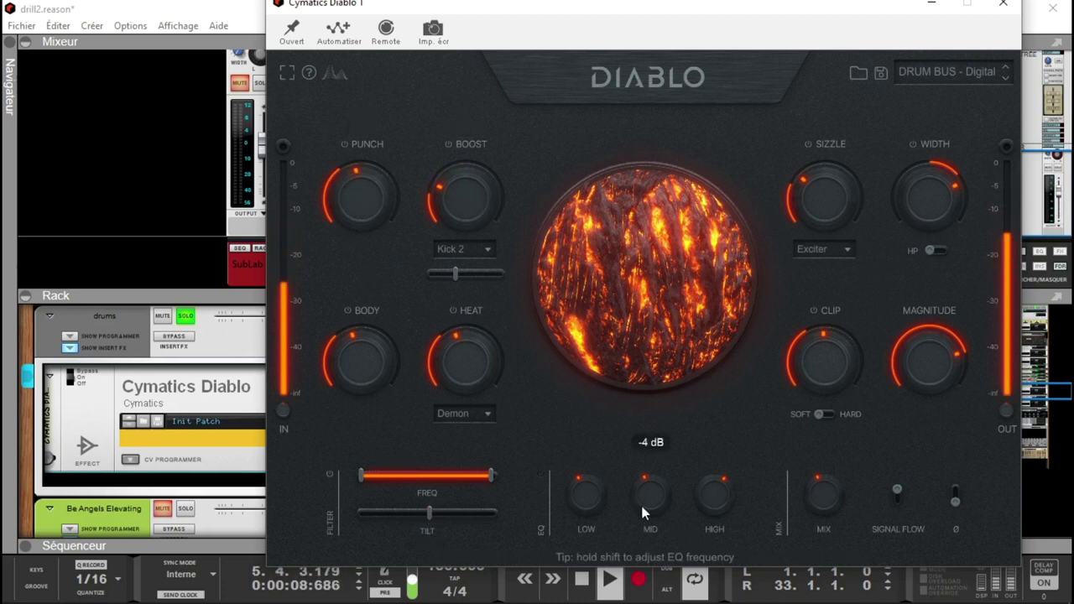
drag(597, 496, 644, 470)
drag(628, 408, 631, 523)
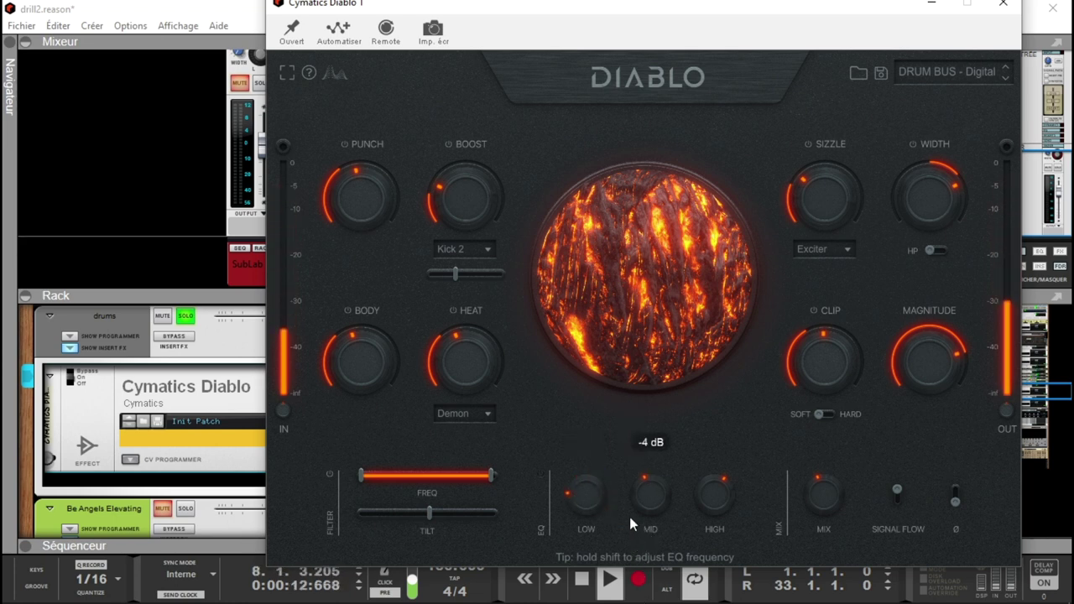
drag(579, 498, 560, 466)
drag(646, 497, 692, 527)
mouse_move(646, 500)
mouse_down()
mouse_move(638, 482)
mouse_move(657, 489)
mouse_up()
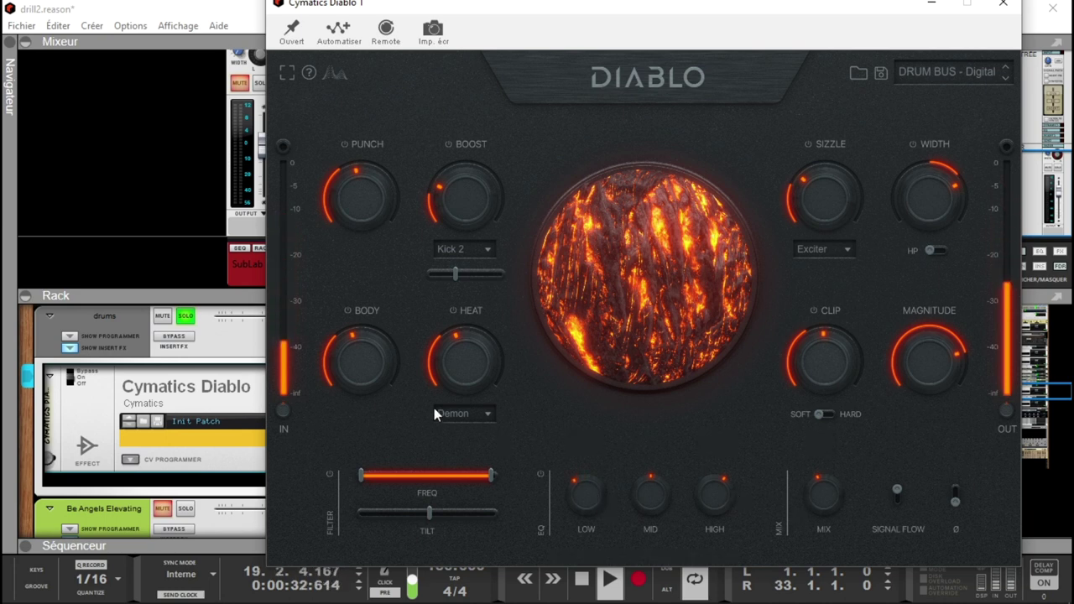
Reduce Body, Heat and Punch to about a third and raise Boost to a little under halfway.
drag(377, 353, 378, 366)
drag(453, 370, 453, 375)
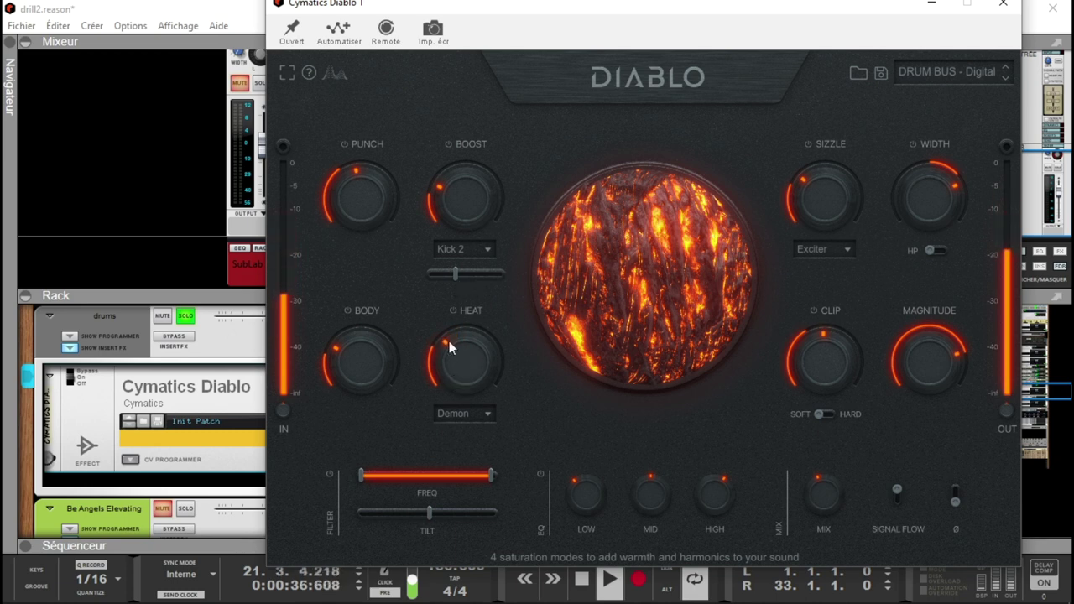
drag(460, 235, 453, 221)
drag(375, 210, 376, 220)
drag(460, 222, 453, 206)
mouse_move(934, 369)
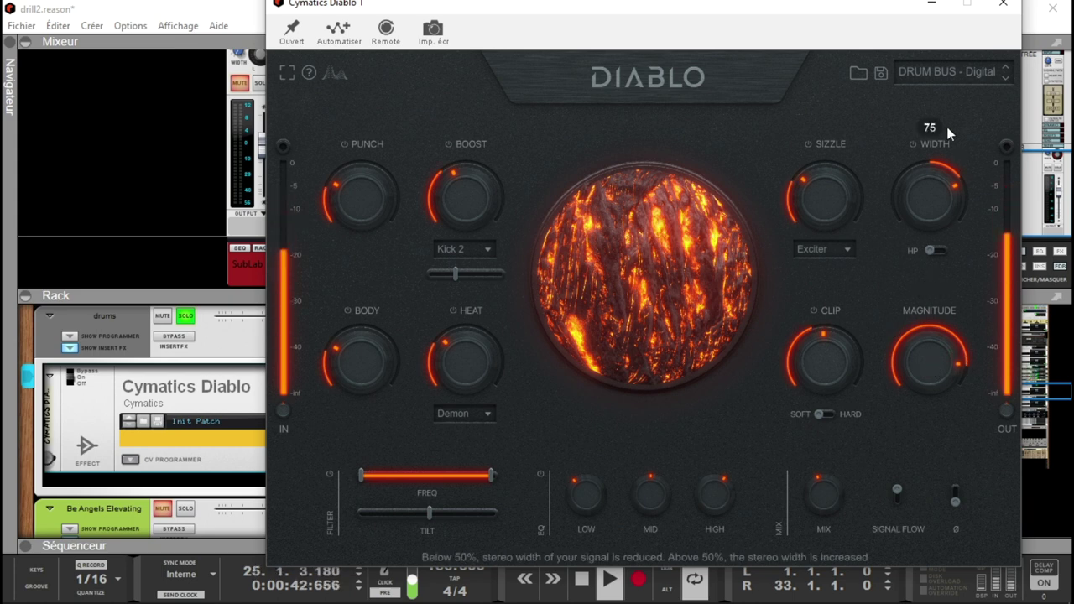
Step through the drum bus presets Lift and Mono Blast and load DRUM BUS - New York.
click(937, 76)
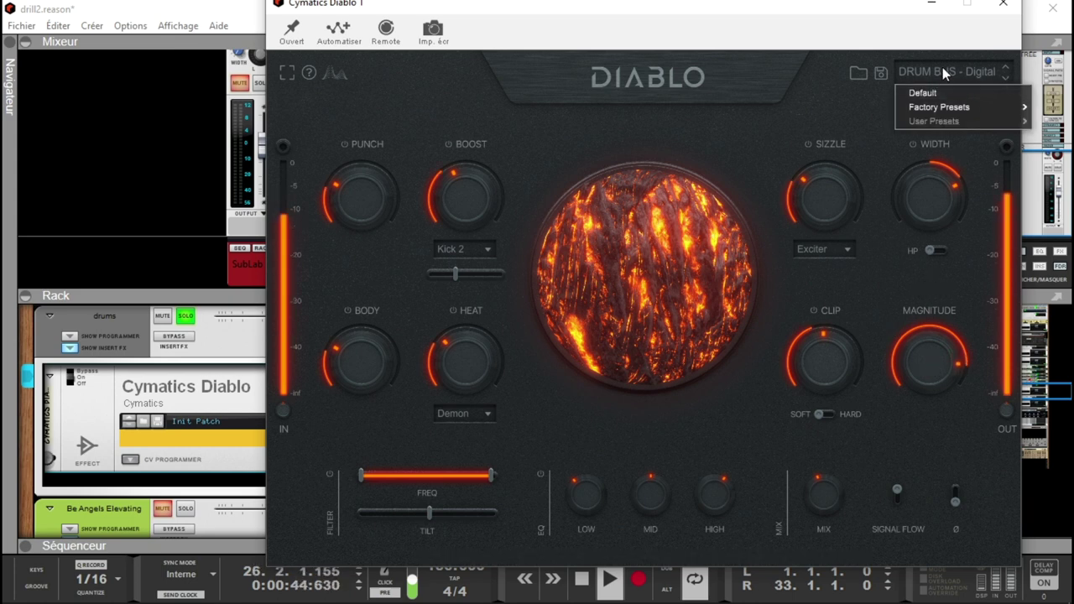
click(1004, 77)
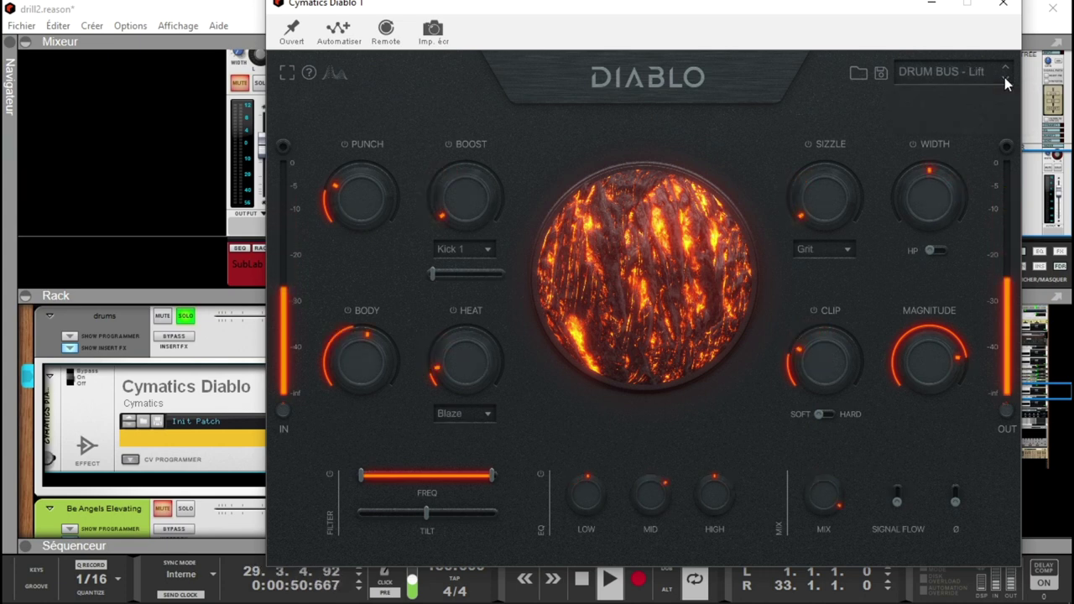
click(1004, 78)
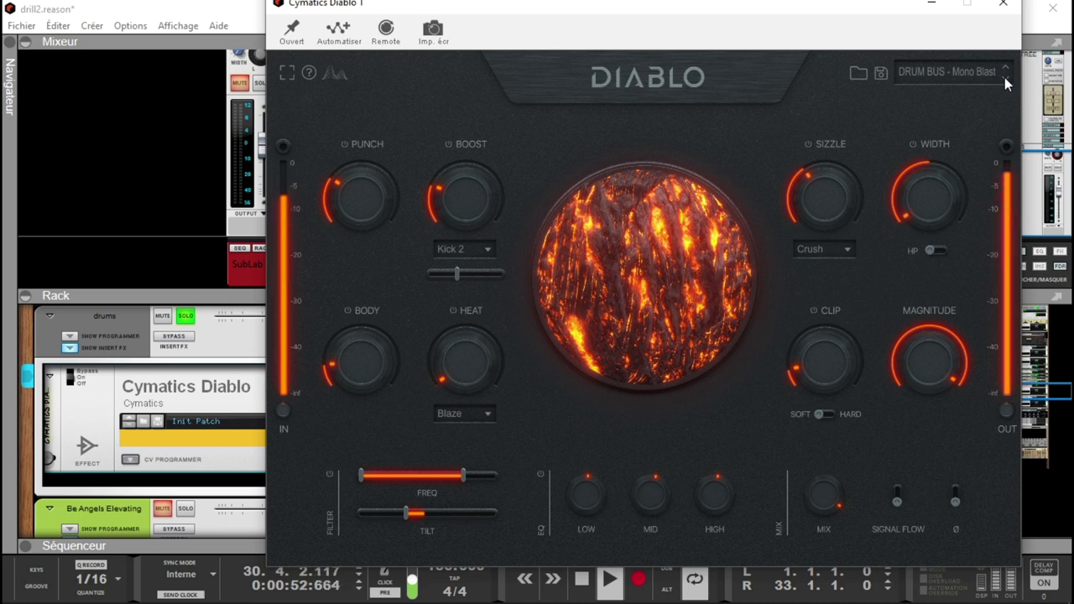
click(1004, 77)
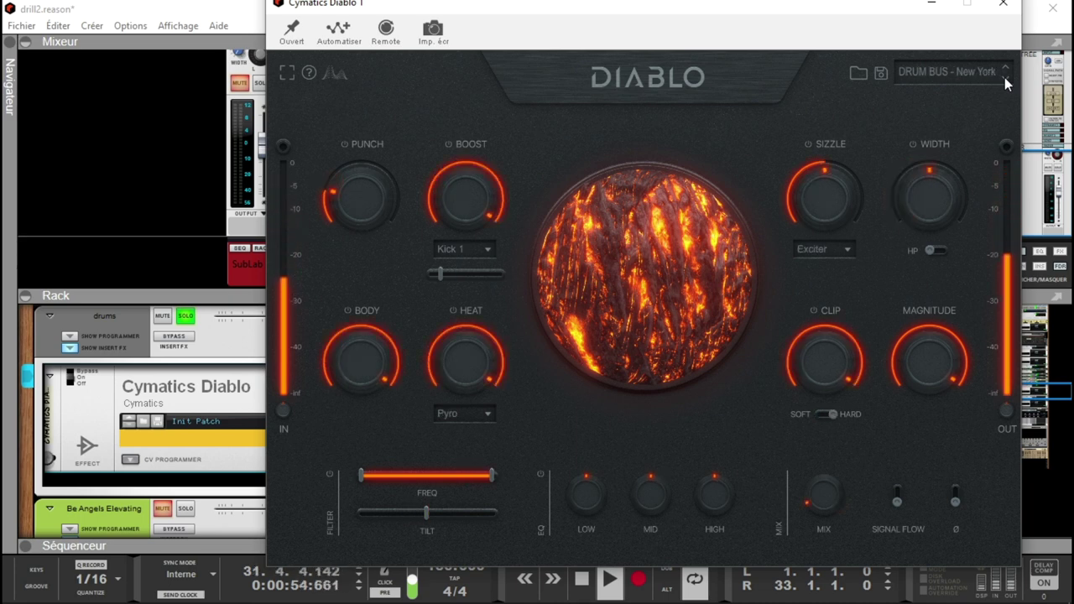
Raise the preset's Width to about 78 and enable its high-pass with the cutoff near the middle of its range.
mouse_move(919, 219)
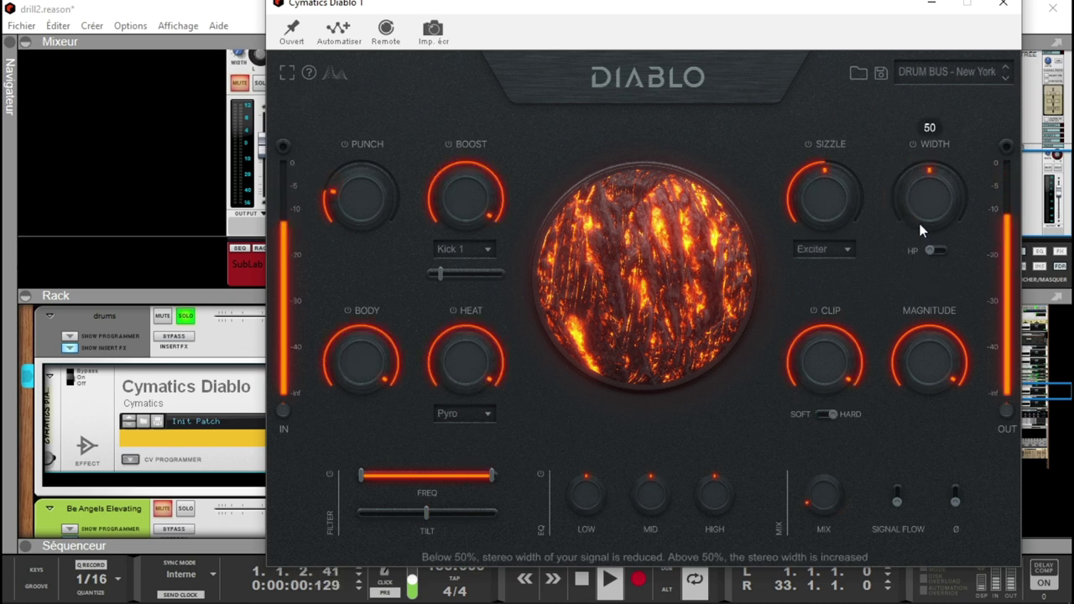
drag(920, 217, 916, 201)
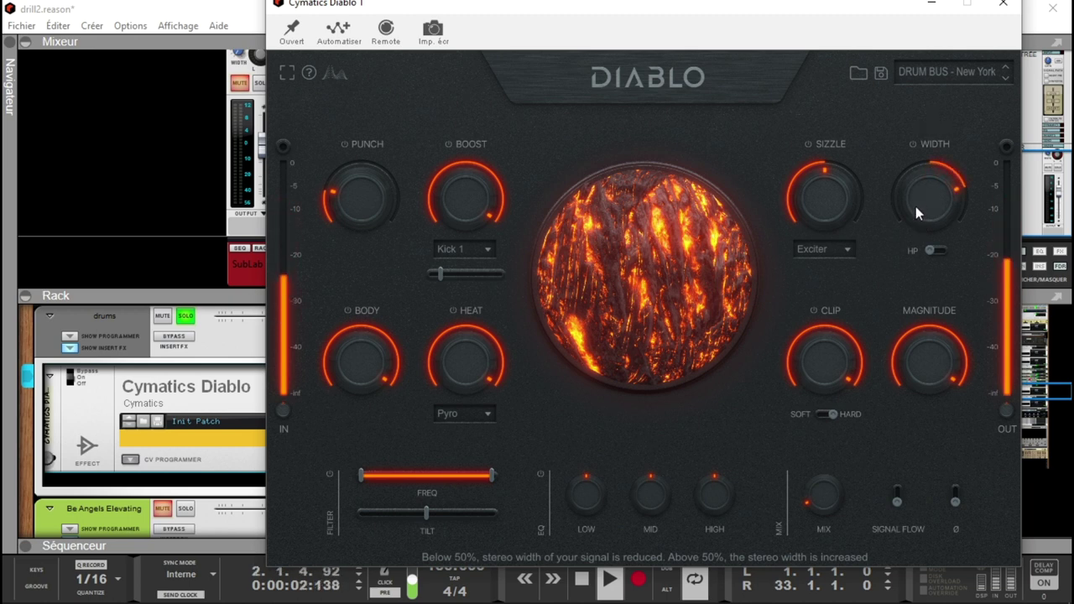
click(943, 255)
drag(900, 274, 945, 285)
Raise the dry/wet Mix slightly above 4.
mouse_move(843, 491)
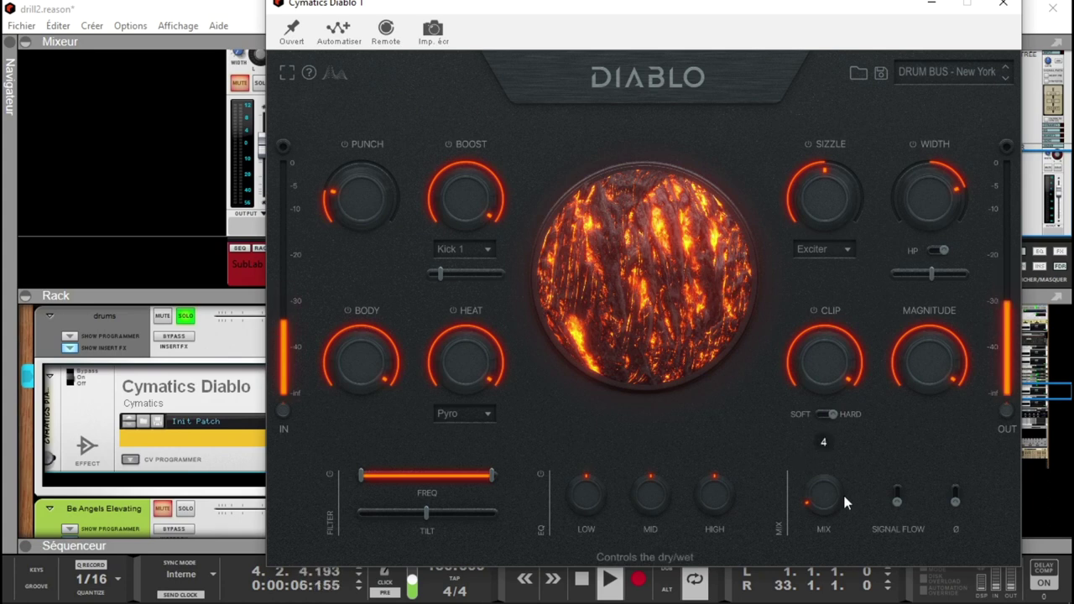
drag(830, 481, 831, 489)
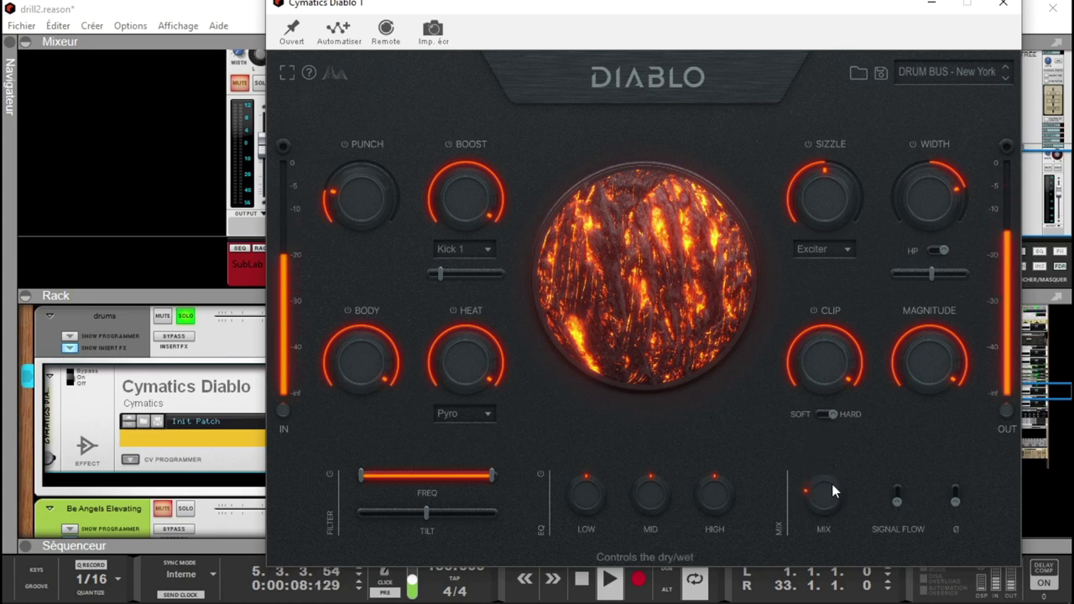
Lower Diablo's Clip to 45 and Magnitude to just below halfway, and raise the dry/wet Mix to about halfway.
drag(809, 368, 829, 409)
drag(829, 479, 829, 485)
drag(920, 372, 919, 393)
drag(824, 500, 825, 478)
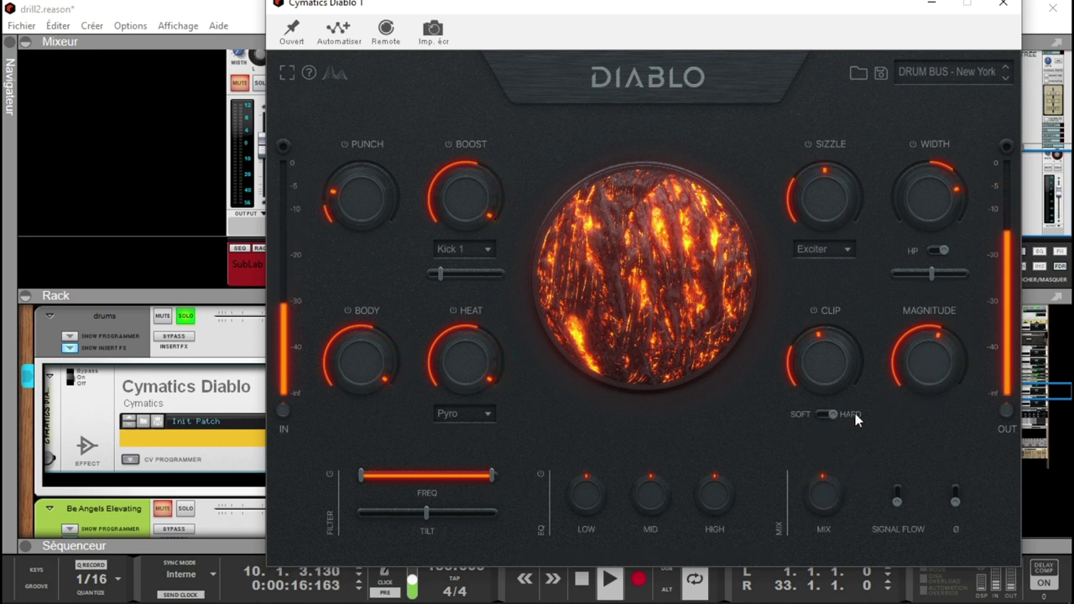
scroll(927, 369, down, 6)
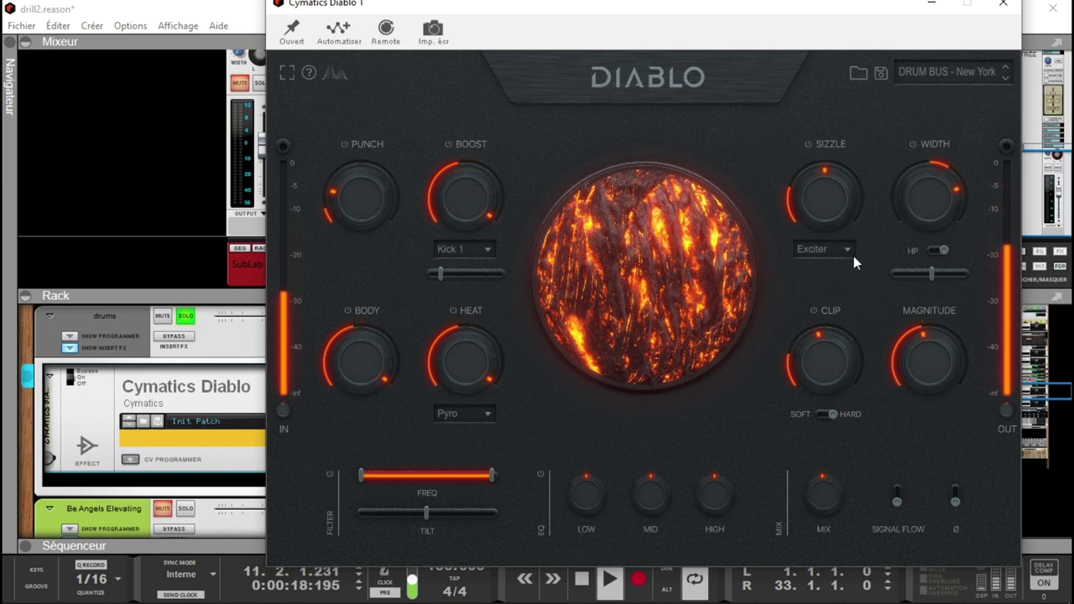
Raise Sizzle to a little over two thirds and Punch to about a third.
scroll(827, 197, up, 5)
scroll(827, 189, up, 1)
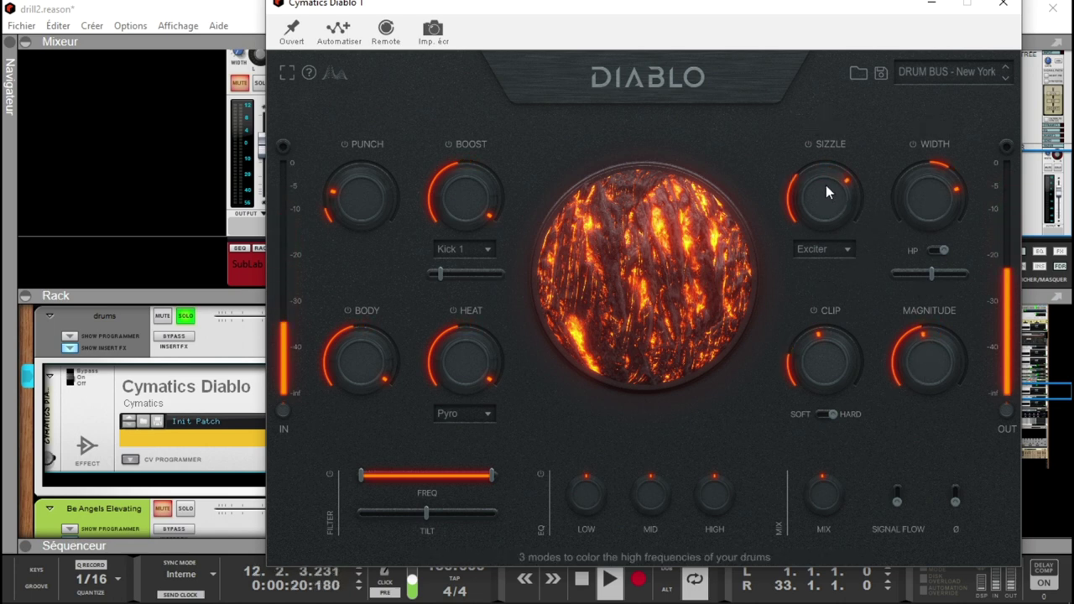
scroll(367, 200, up, 5)
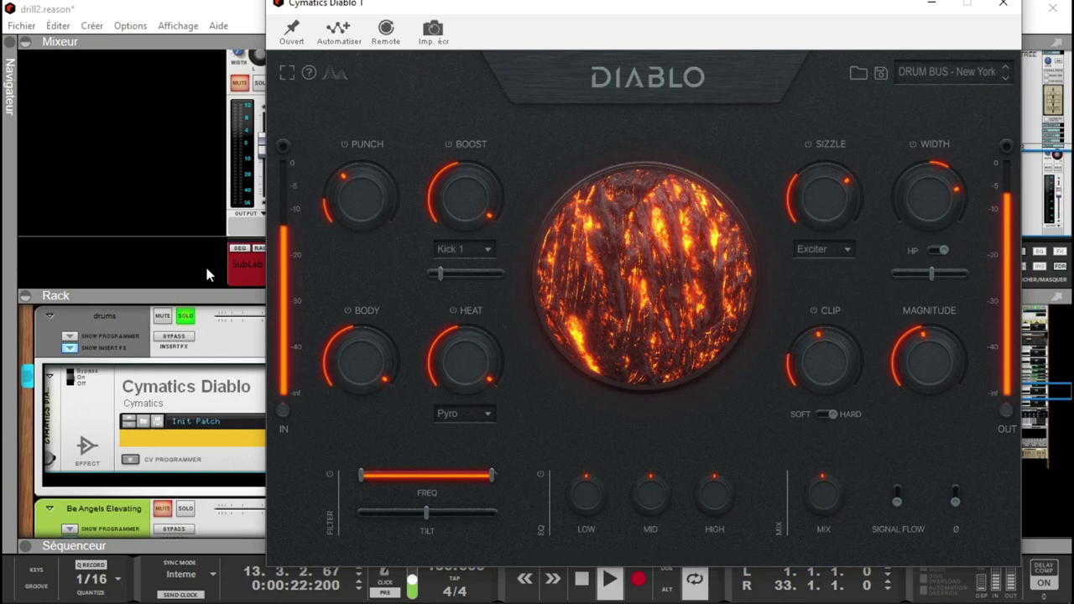
Unsolo the drums channel, raise Diablo's Magnitude to a little above halfway, and close its window.
click(186, 317)
click(451, 461)
click(291, 30)
drag(927, 349, 927, 337)
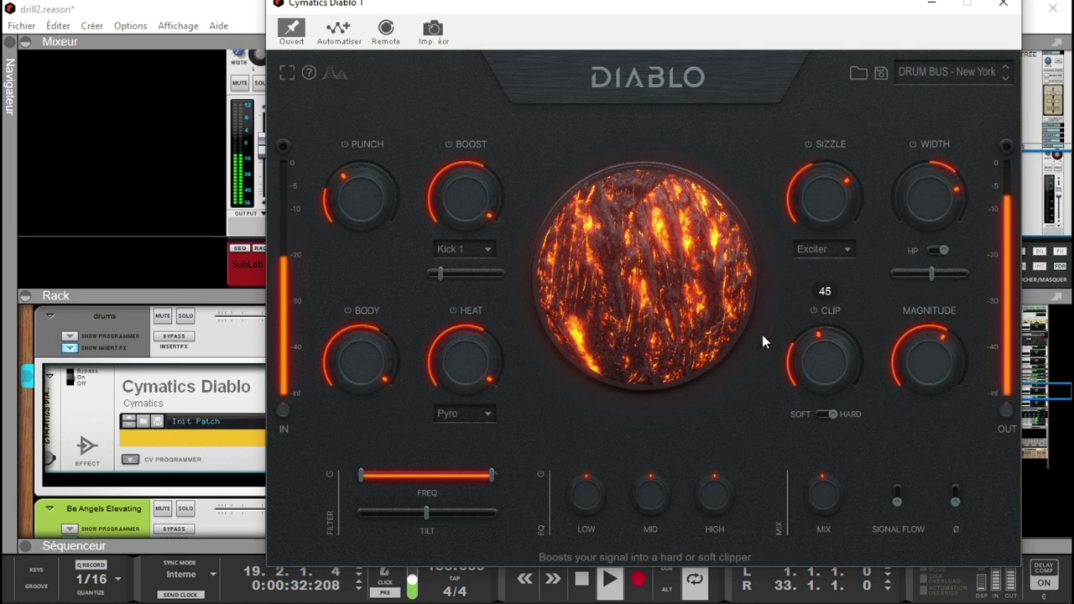
click(1001, 8)
Open the Cymatics Vortex on the SubLab 1 channel and switch it to the flame mode.
click(1041, 382)
drag(1041, 382, 1041, 353)
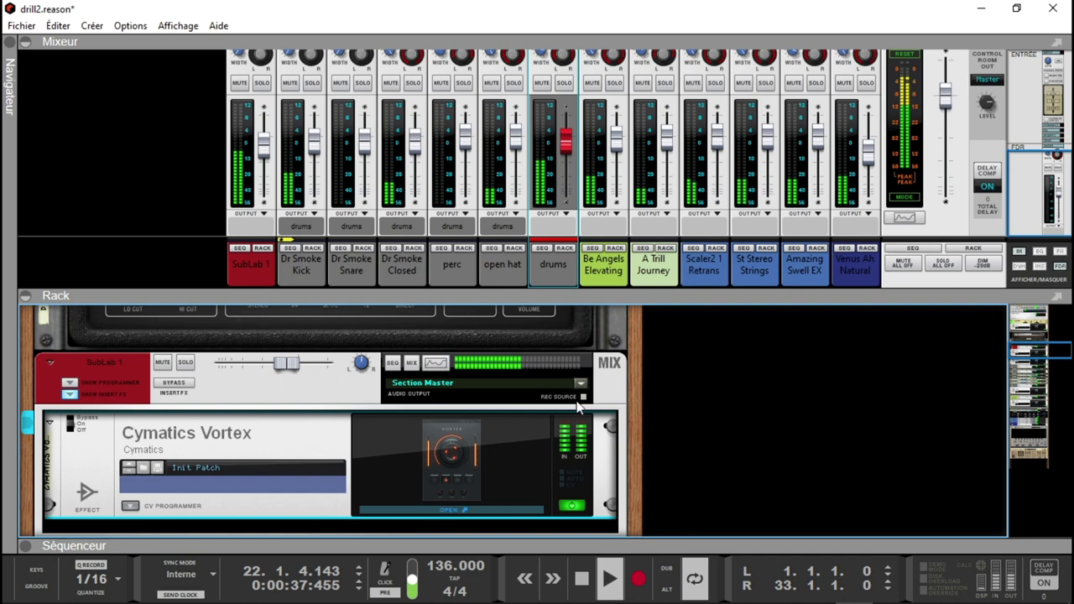
click(438, 511)
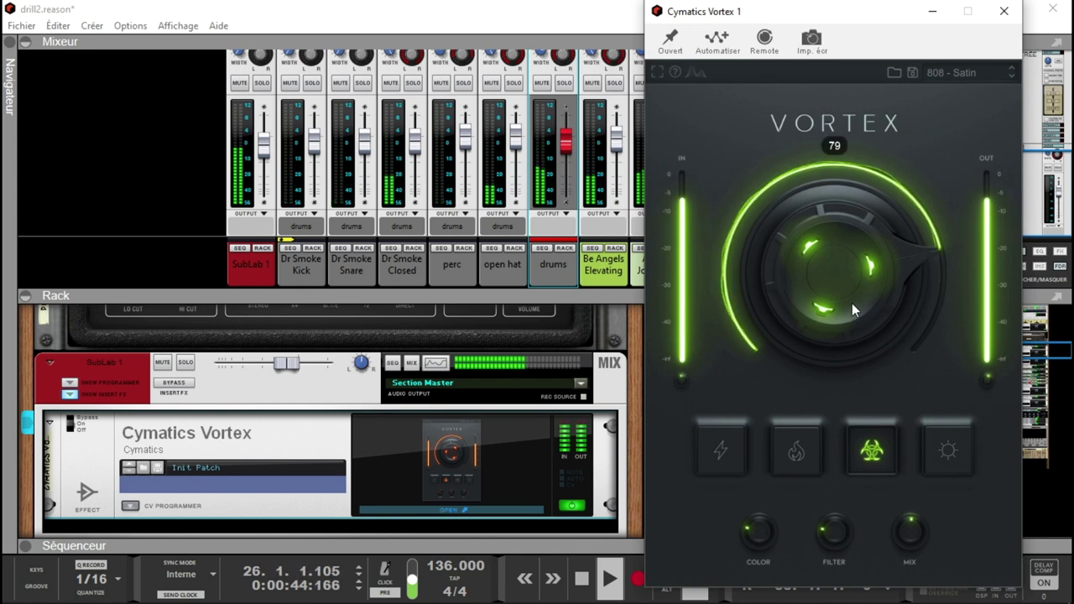
click(804, 457)
Set Vortex's Color and Filter to about halfway, Mix to about three quarters and the main amount to 90, and close its window.
mouse_move(766, 533)
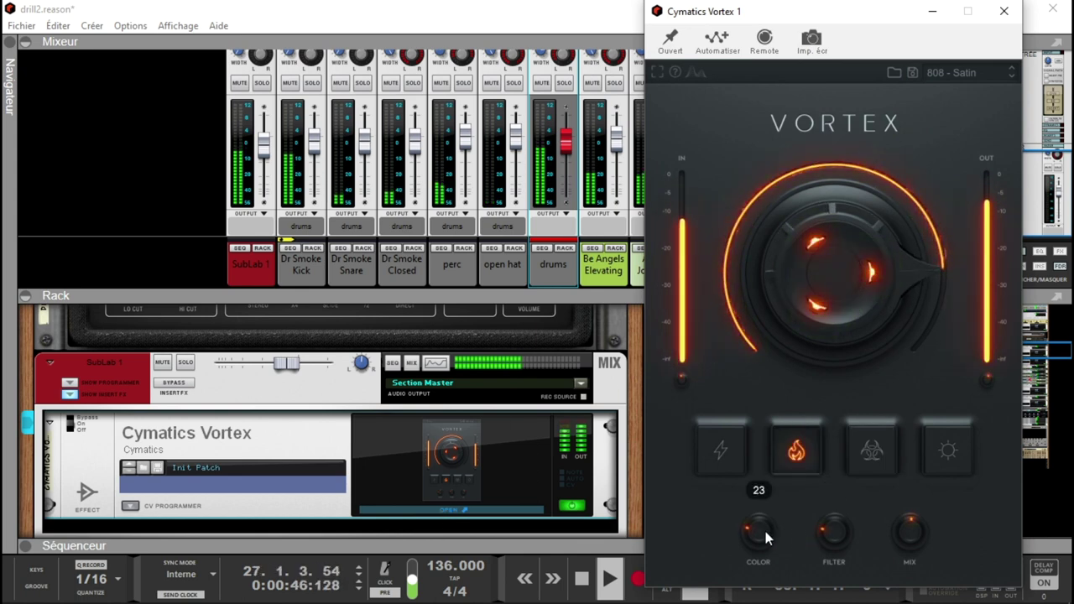
drag(769, 519, 771, 508)
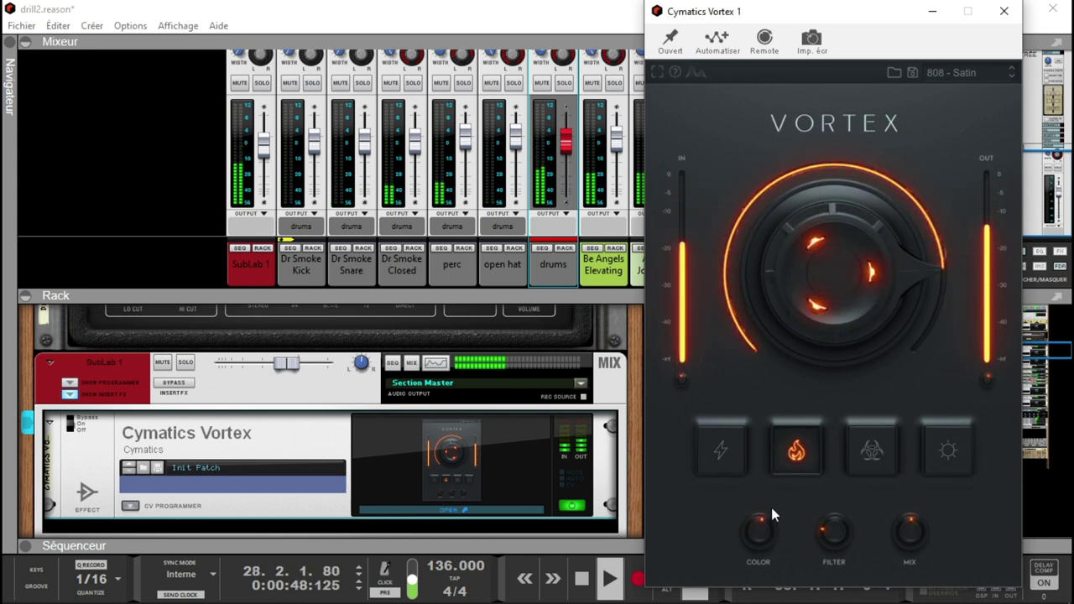
drag(835, 530, 835, 521)
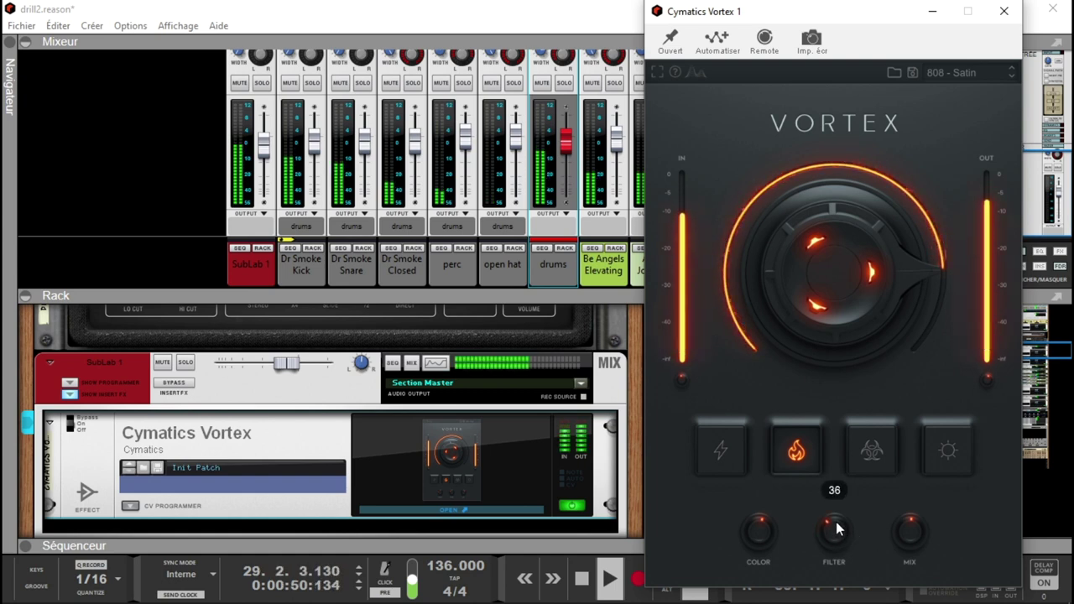
mouse_move(903, 535)
drag(900, 516, 900, 511)
mouse_move(855, 364)
drag(812, 305, 811, 285)
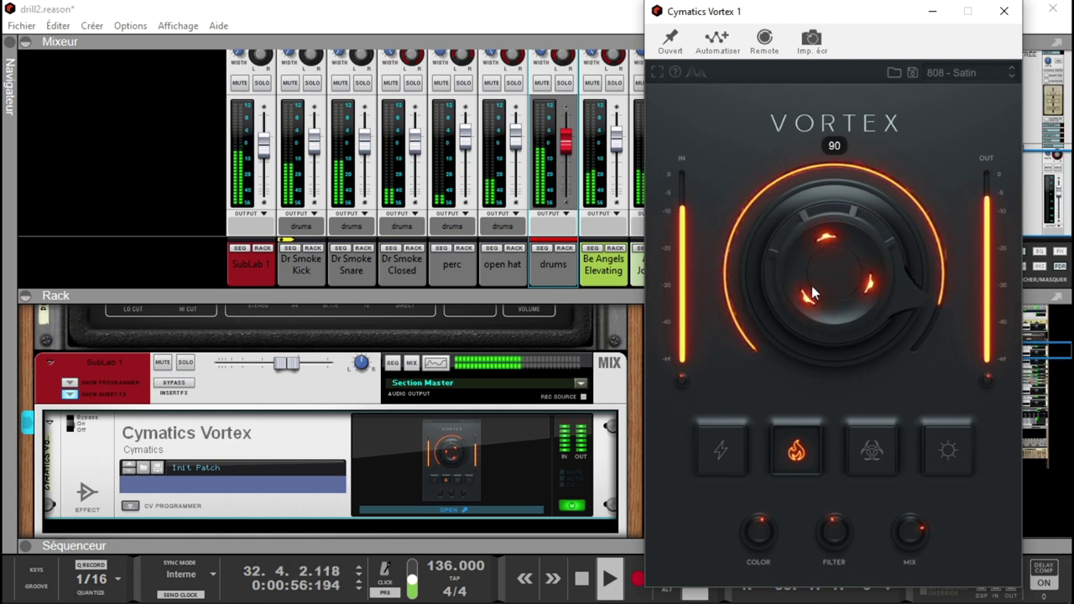
click(1002, 14)
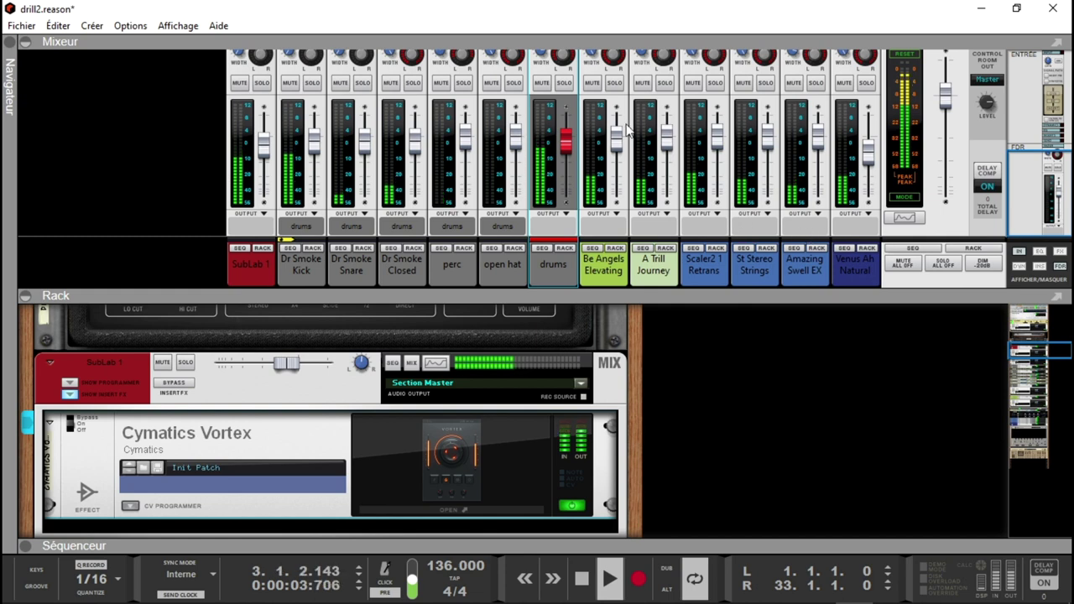
Solo SubLab 1 and drums, and compare the bass with its insert effects bypassed and active.
click(261, 84)
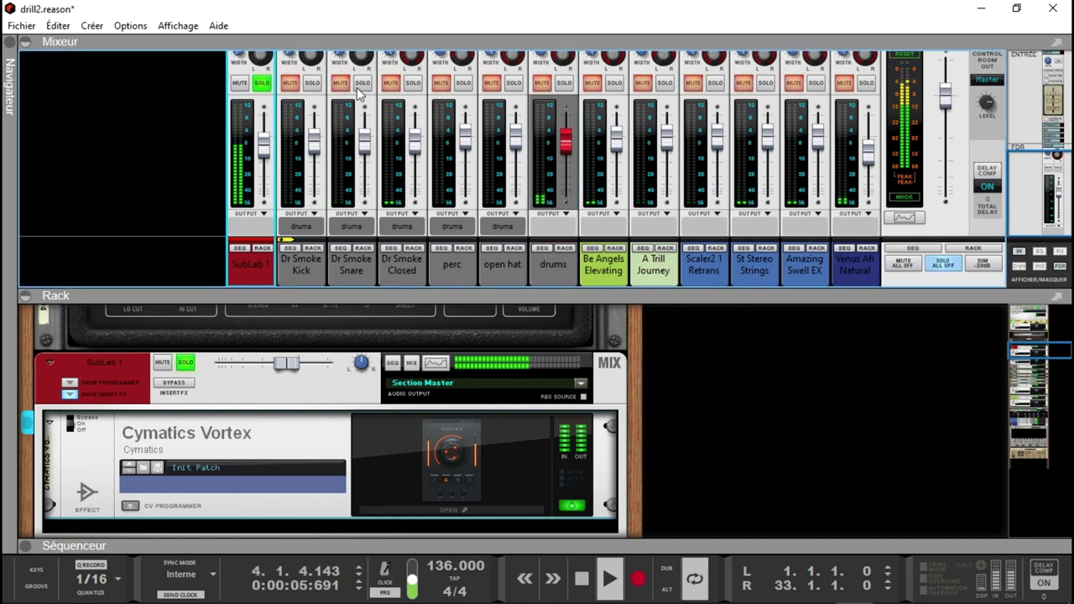
click(564, 83)
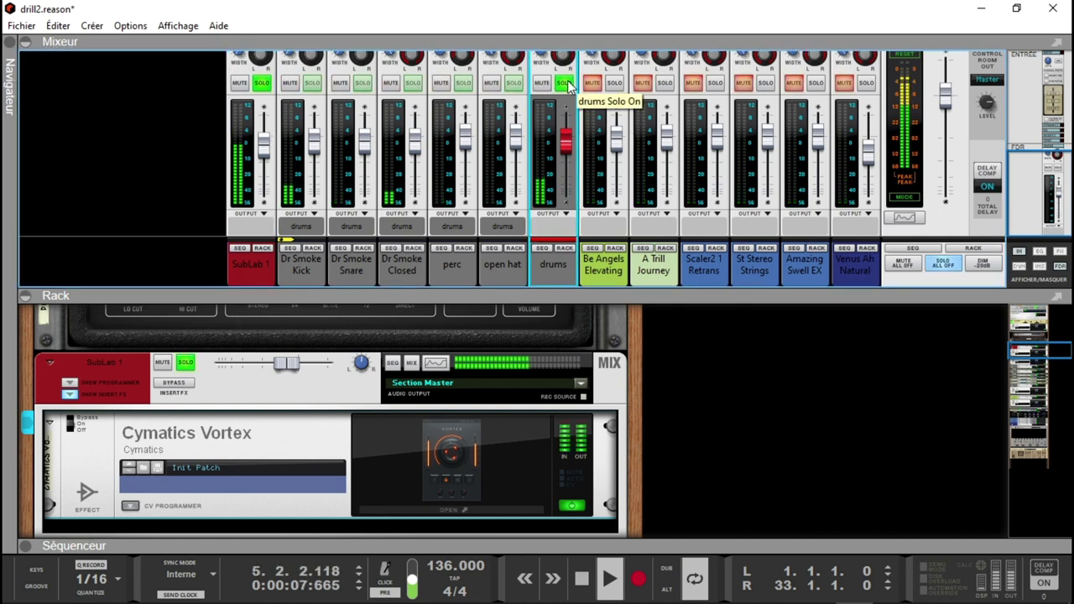
click(182, 386)
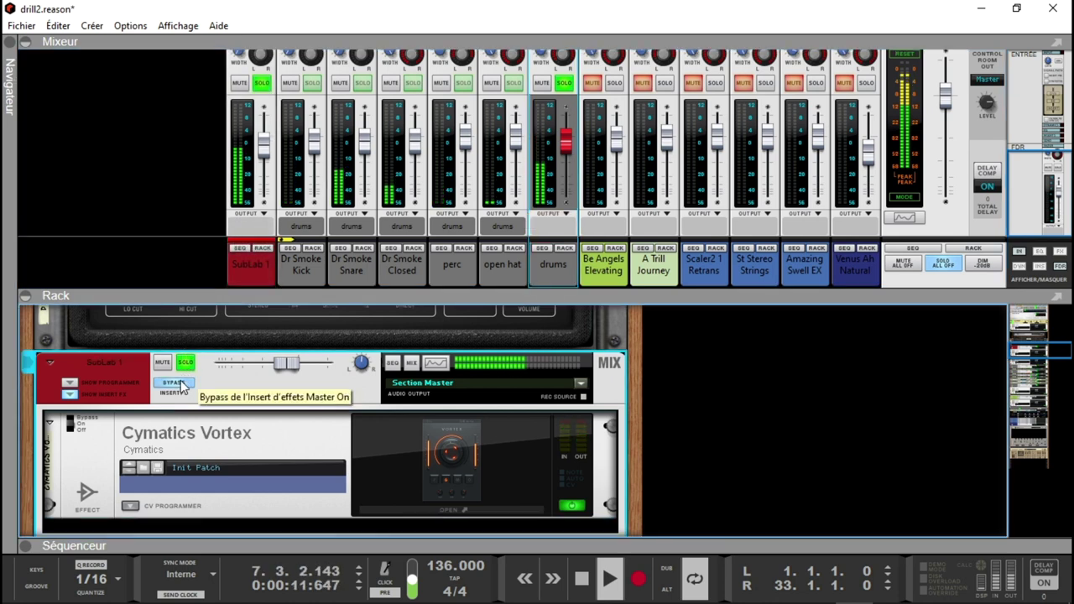
click(182, 386)
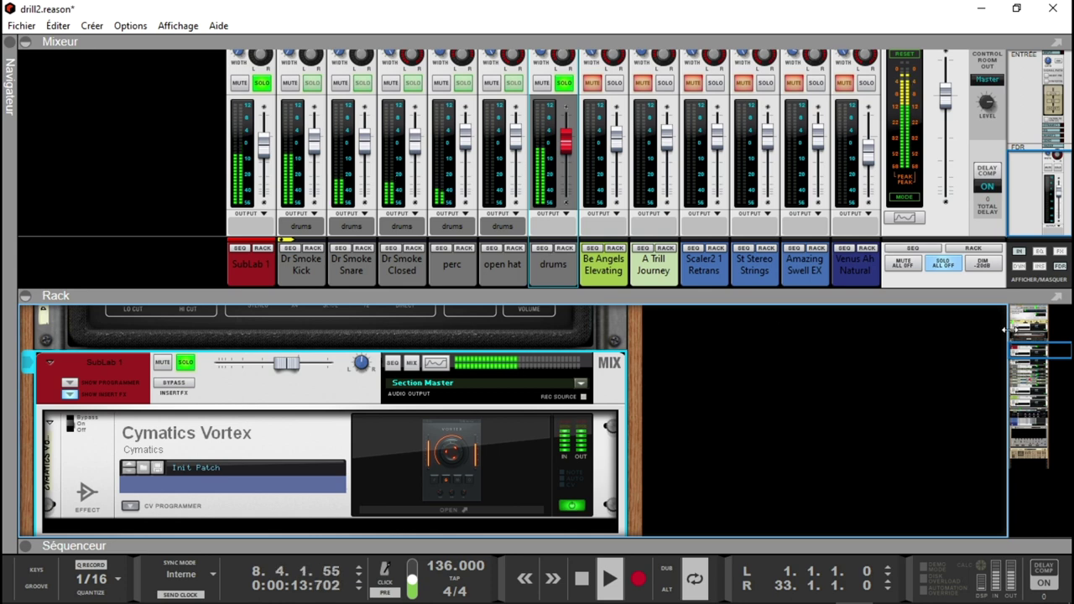
Clear all solos in the mix and raise the SubLab 1 fader slightly.
click(951, 261)
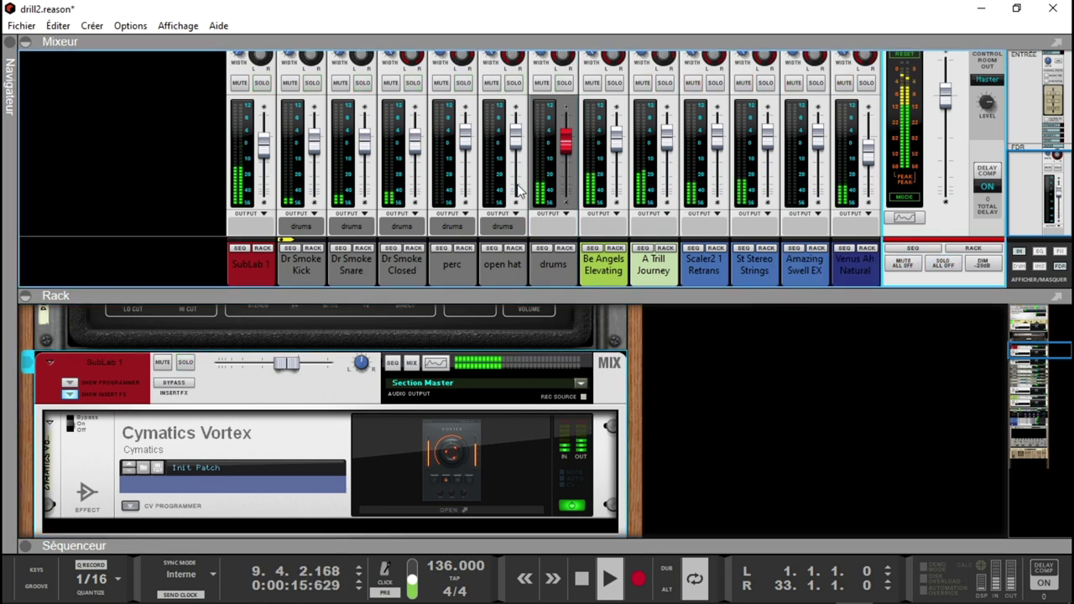
click(269, 160)
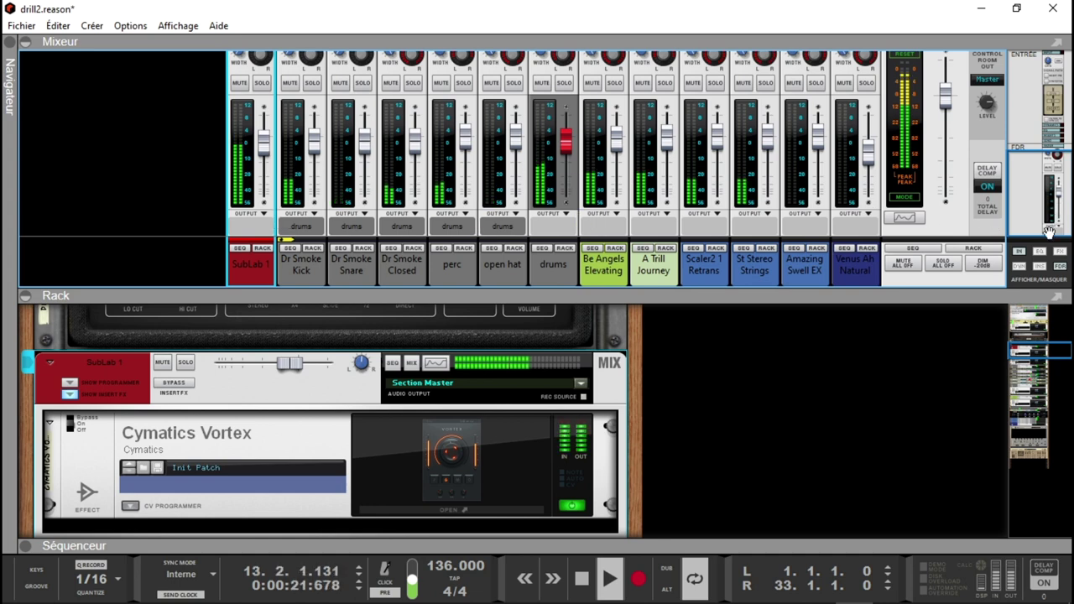
Unfold the Amazing Swell EX audio track in the rack, solo it and show its insert effects area.
drag(1045, 344, 1061, 422)
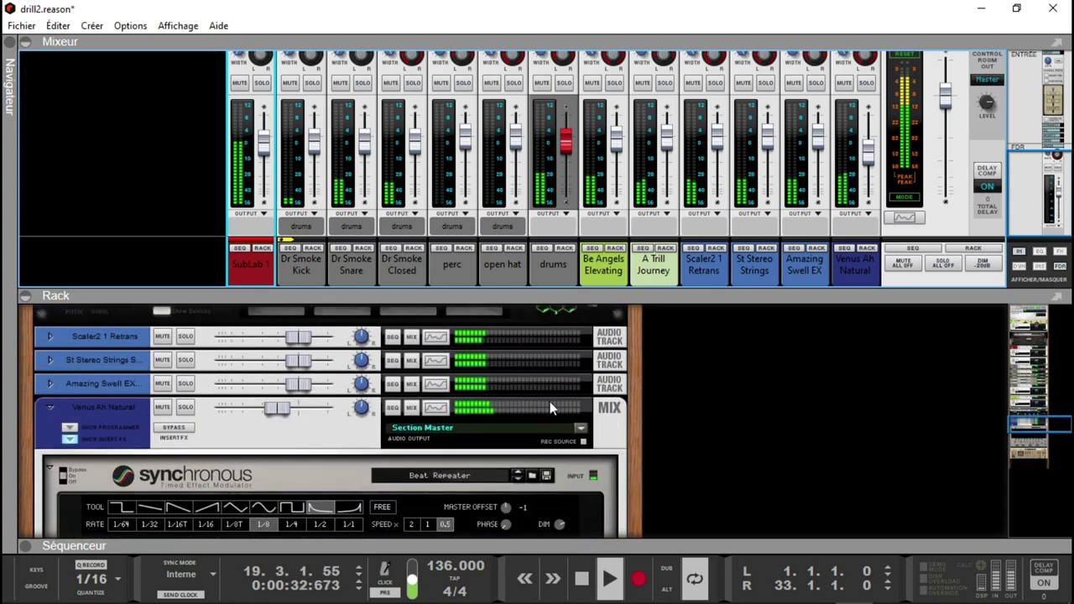
click(49, 382)
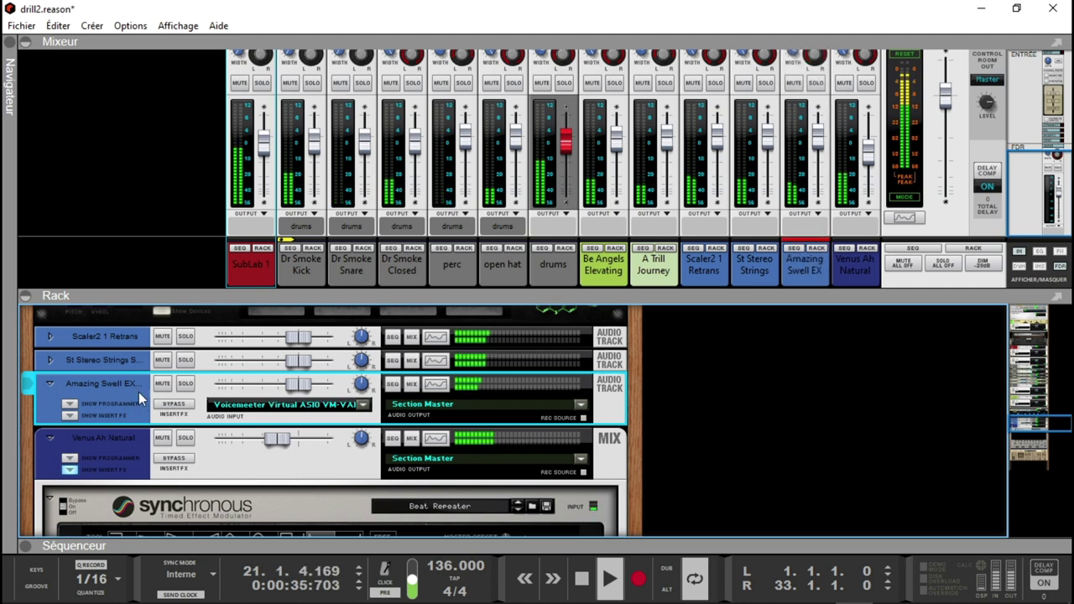
click(185, 384)
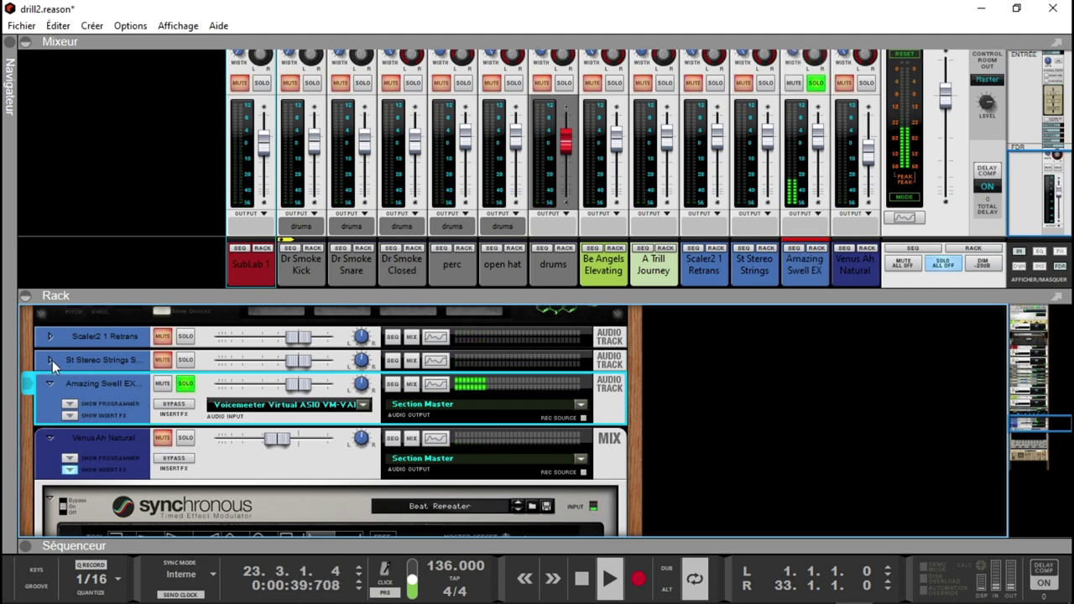
click(71, 418)
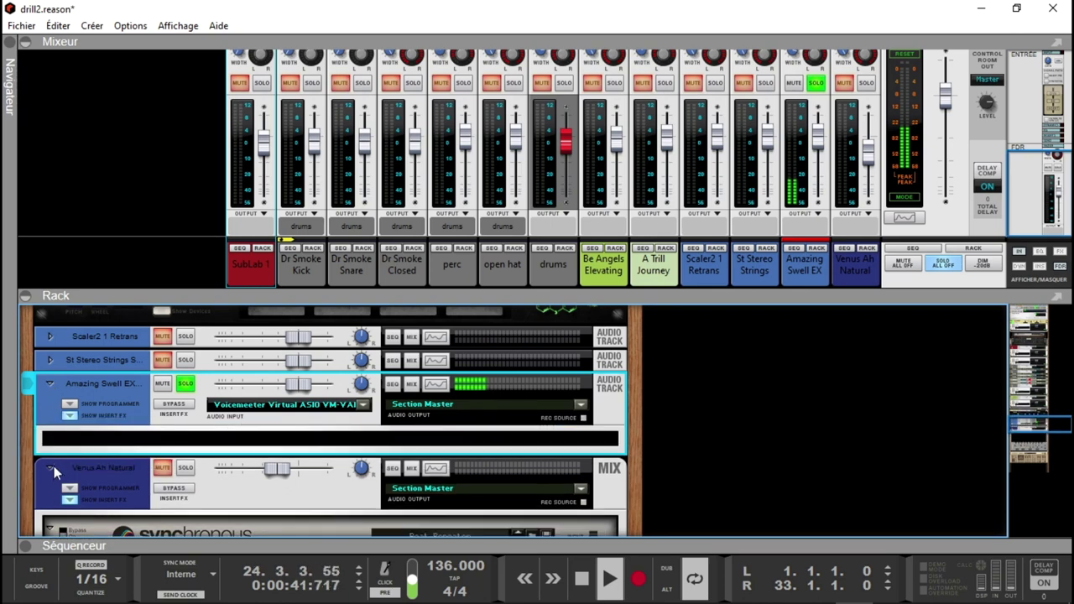
Restart playback from the beginning and add Cymatics Diablo Lite as an insert effect on the Amazing Swell EX track.
click(10, 51)
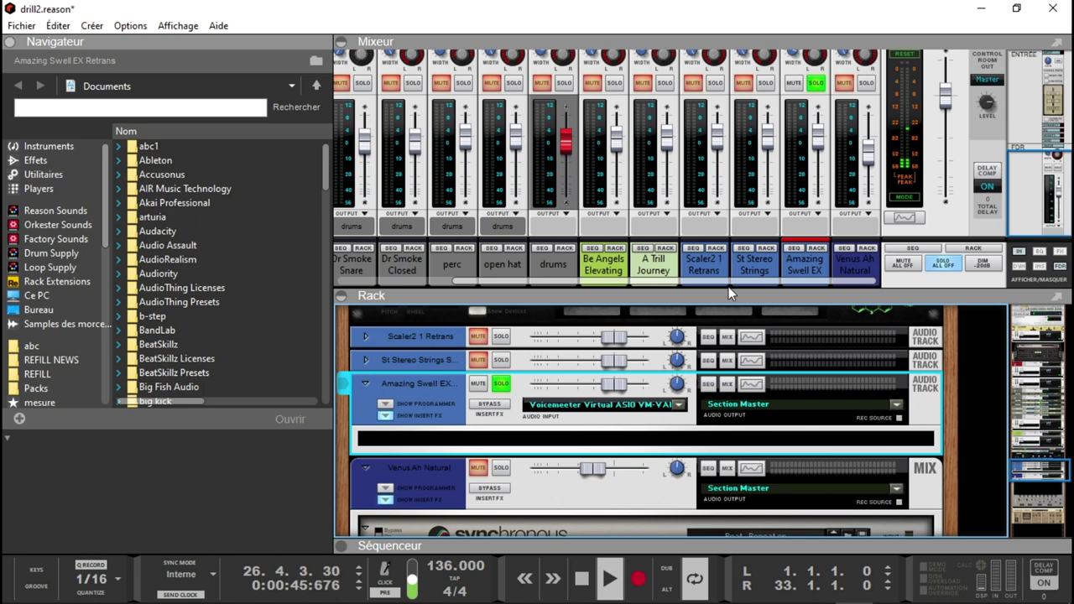
key(Home)
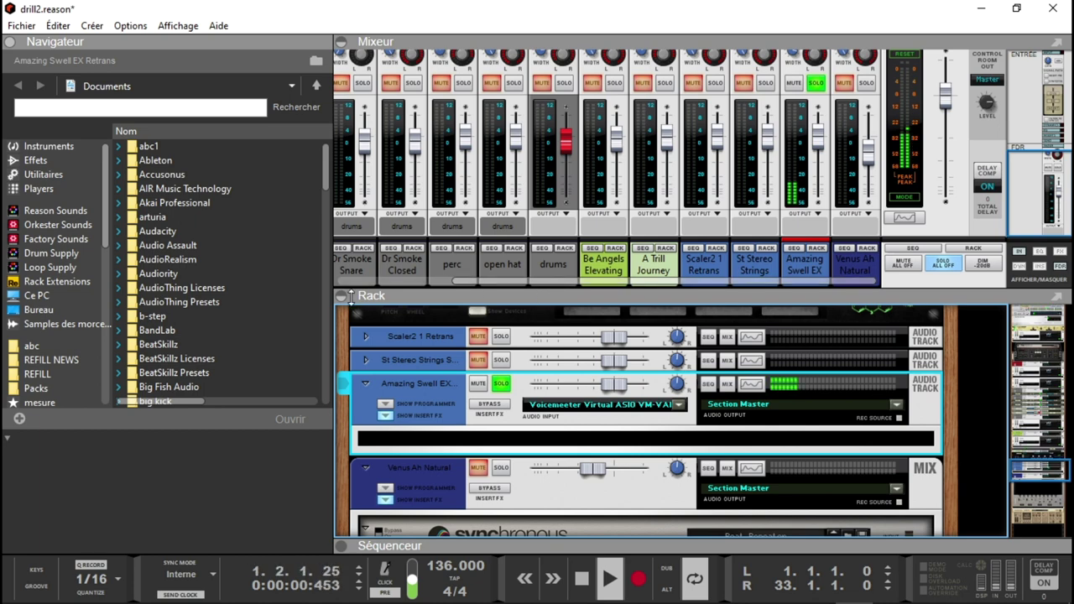
click(36, 161)
drag(325, 136, 340, 172)
drag(246, 166, 636, 455)
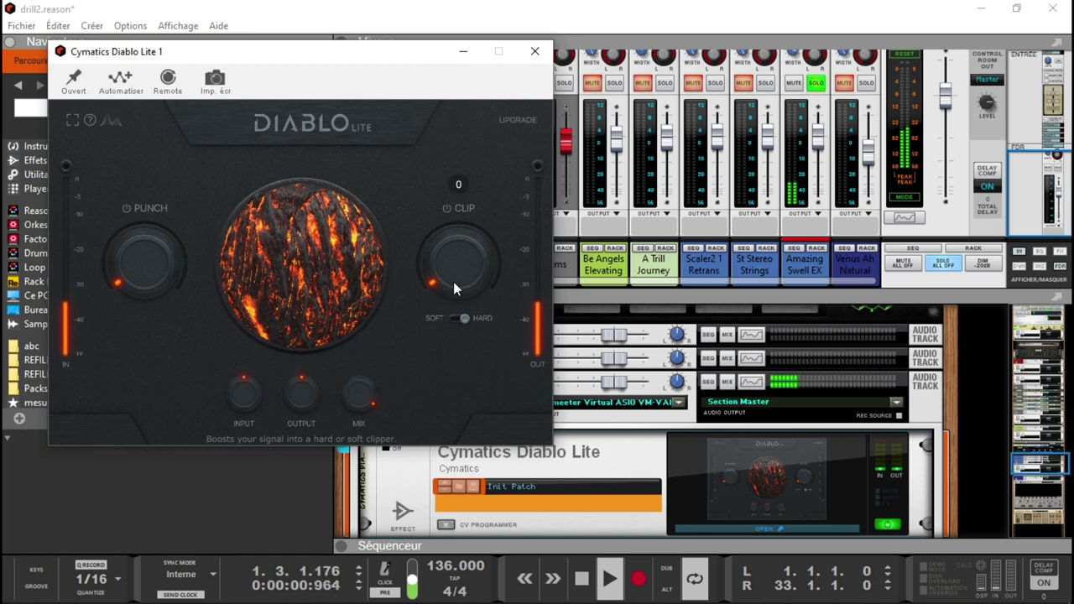
Set Diablo Lite's Clip to a little under halfway and Punch to 80, and lower its Mix to about halfway.
scroll(450, 263, down, 3)
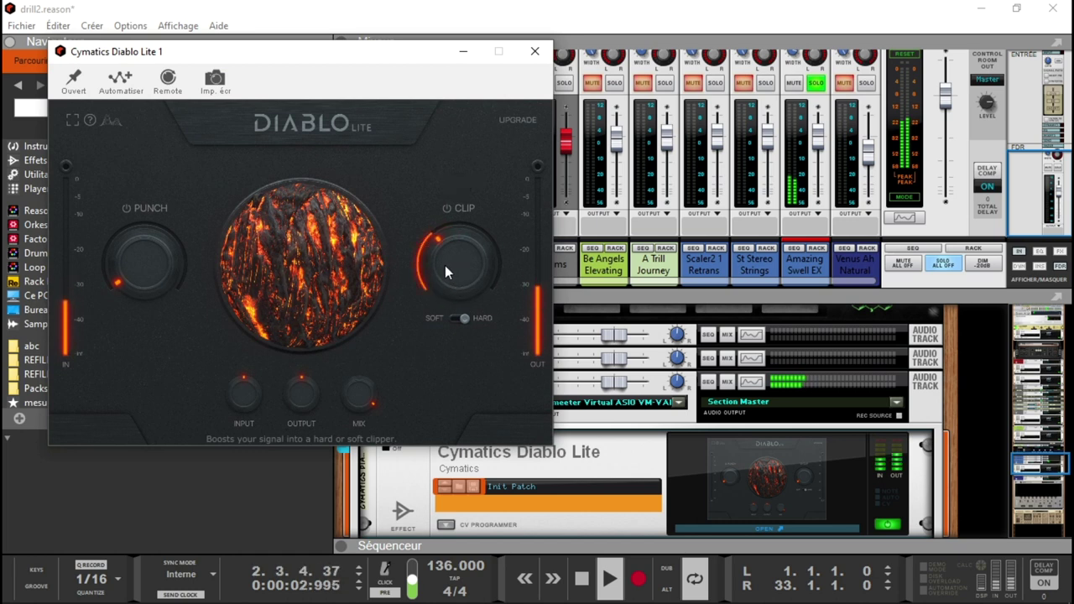
drag(163, 264, 168, 232)
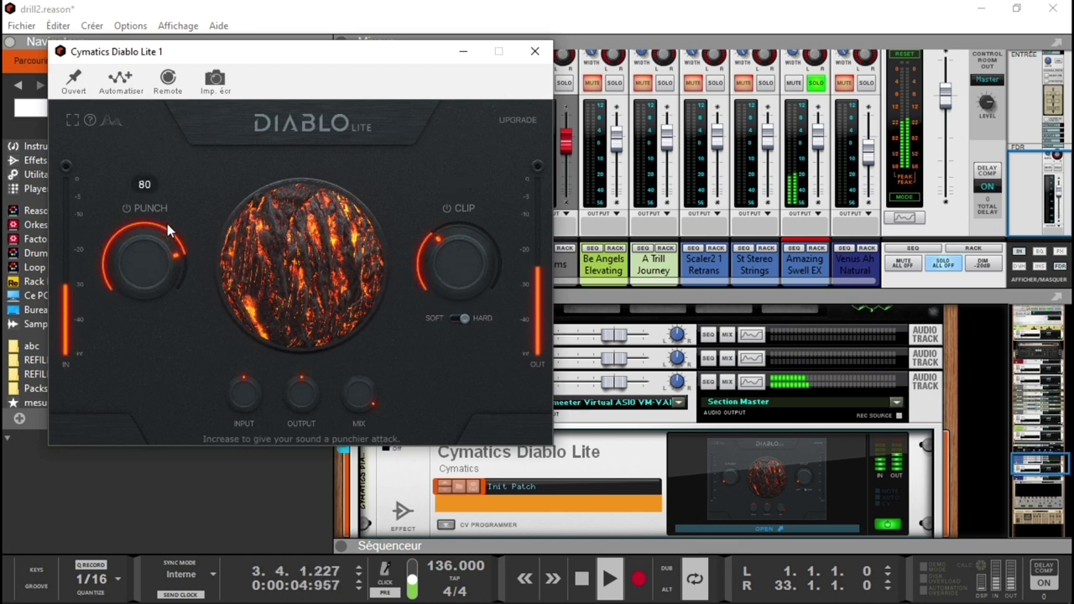
scroll(355, 401, down, 3)
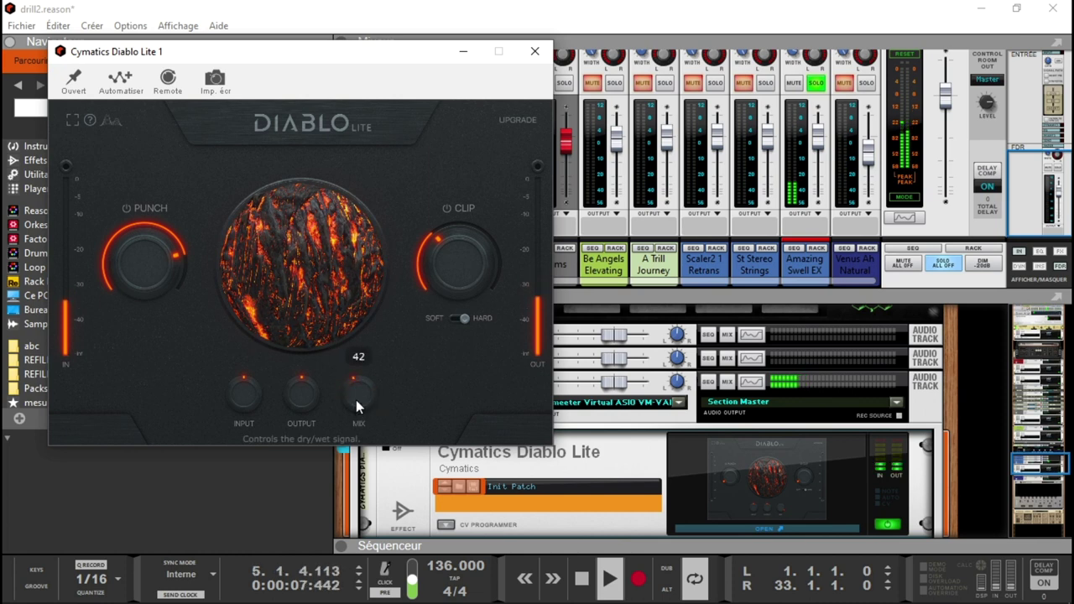
Unsolo Amazing Swell EX, set Diablo Lite's Clip to 73 in Soft mode, and raise Mix to a little over three quarters.
click(816, 83)
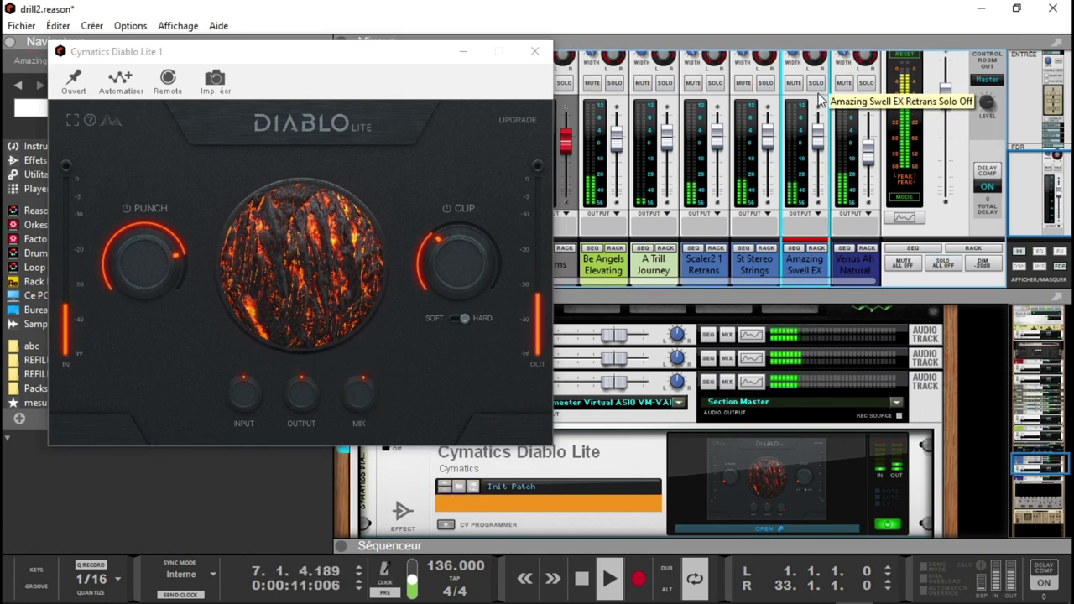
drag(476, 271, 474, 256)
scroll(472, 253, down, 3)
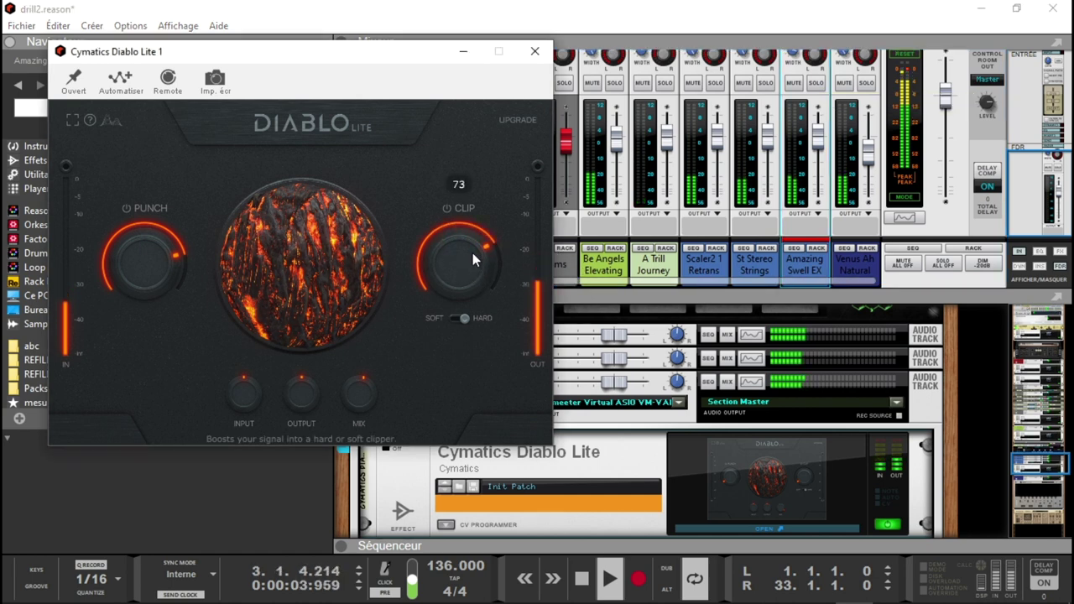
click(457, 318)
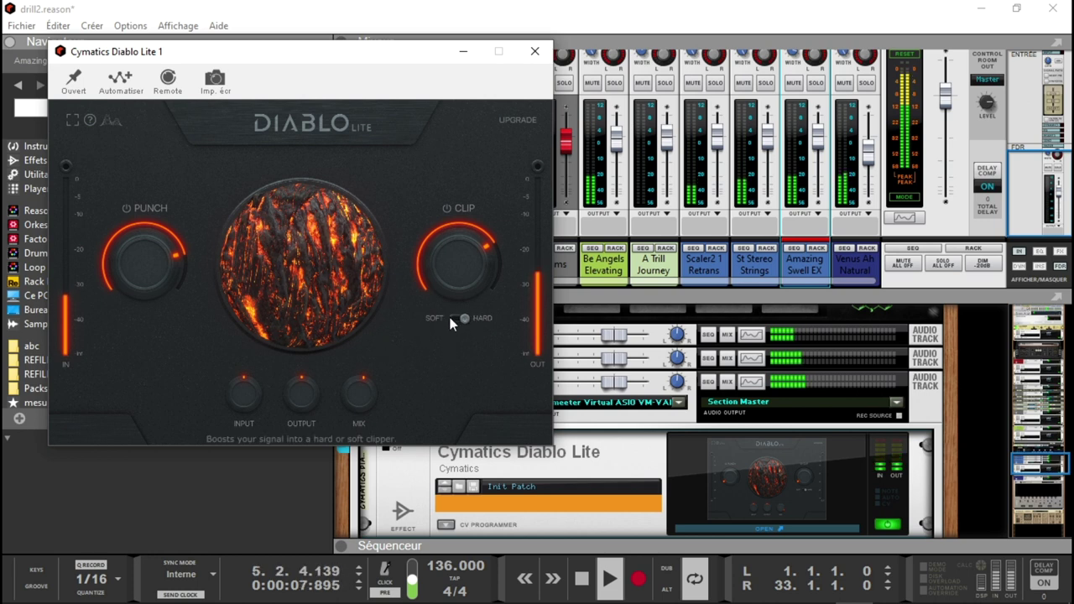
scroll(373, 383, up, 10)
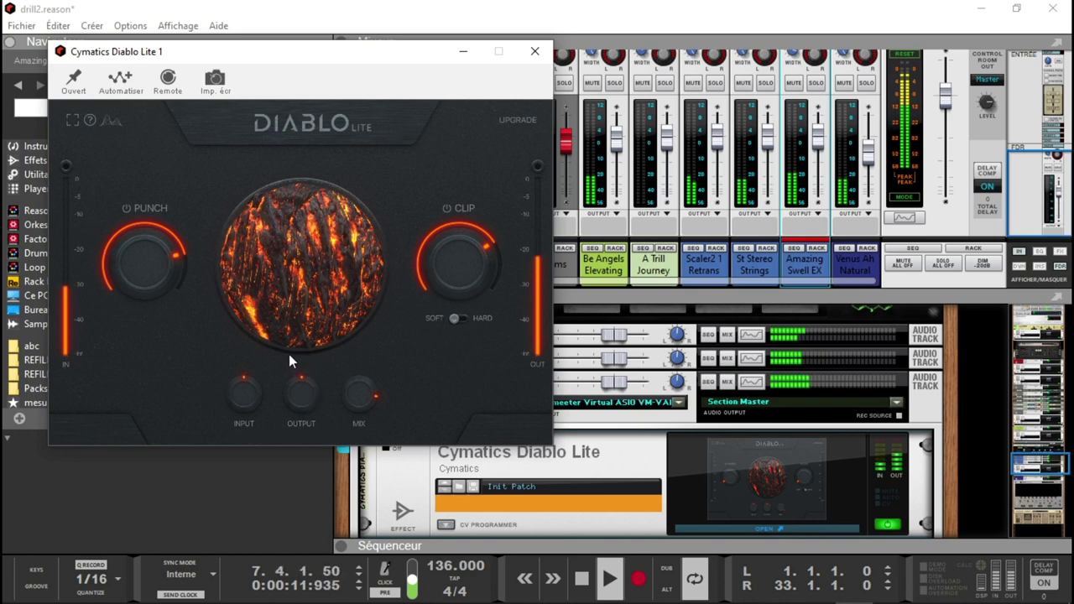
Close Diablo Lite and hide the rack and the browser so the mixer fills the window.
click(534, 51)
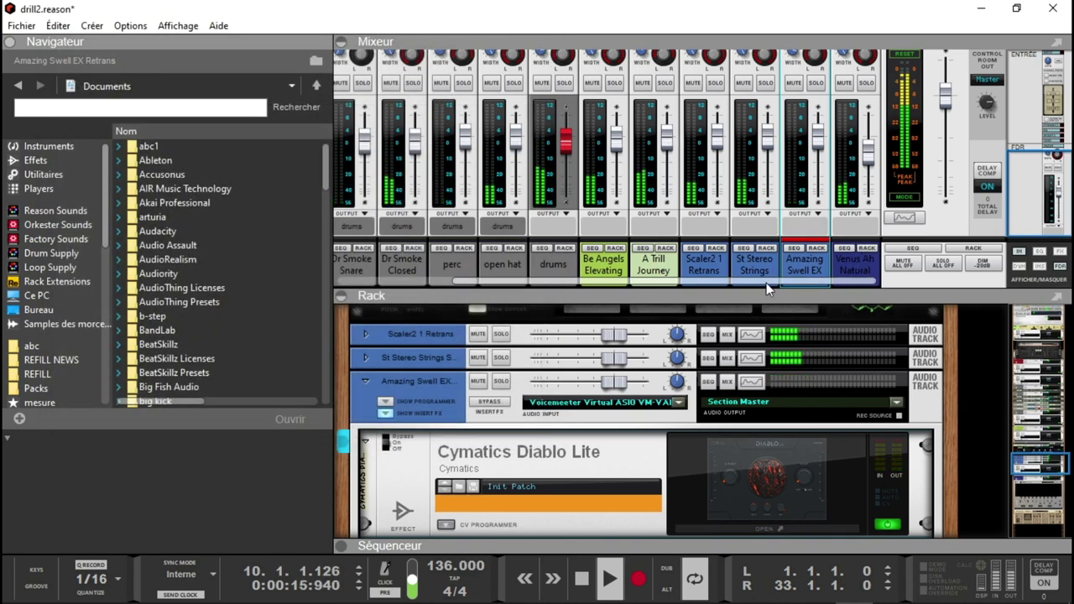
click(339, 297)
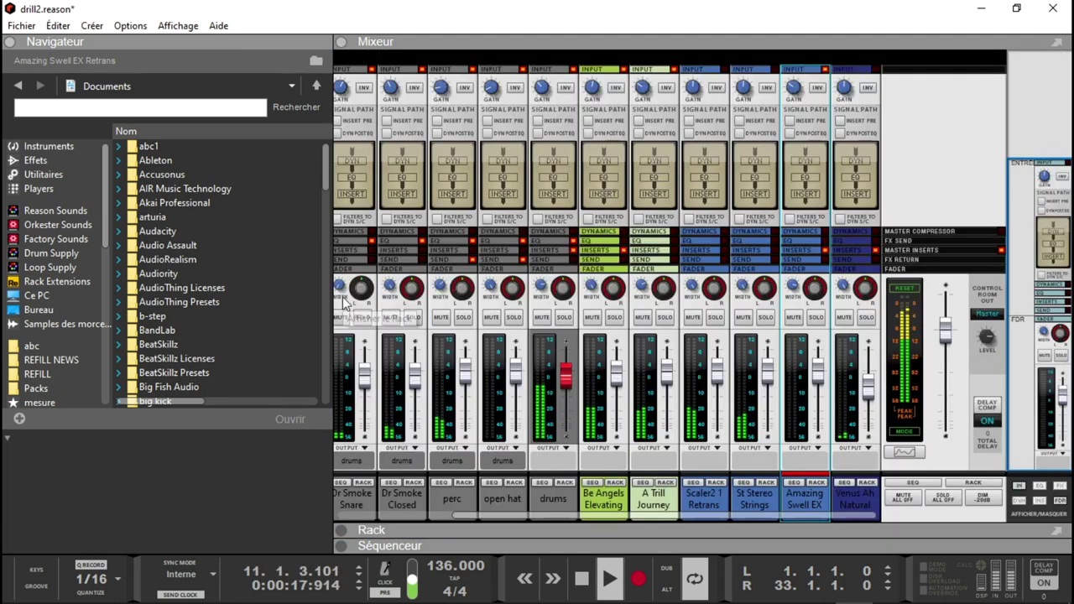
click(10, 42)
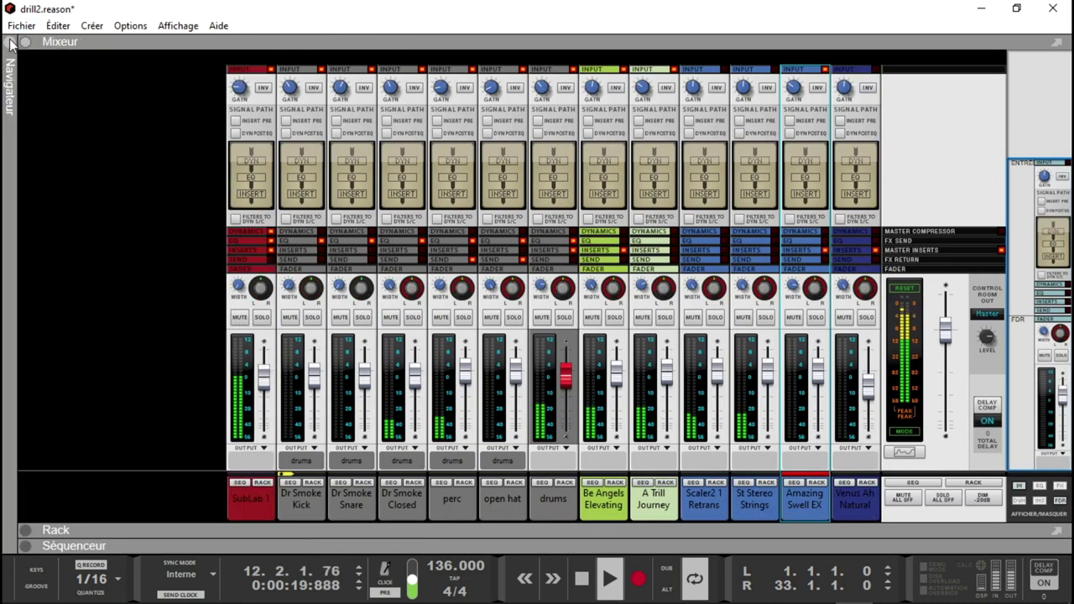
Solo the SubLab 1, Amazing Swell EX and drums channels in the mixer.
click(262, 318)
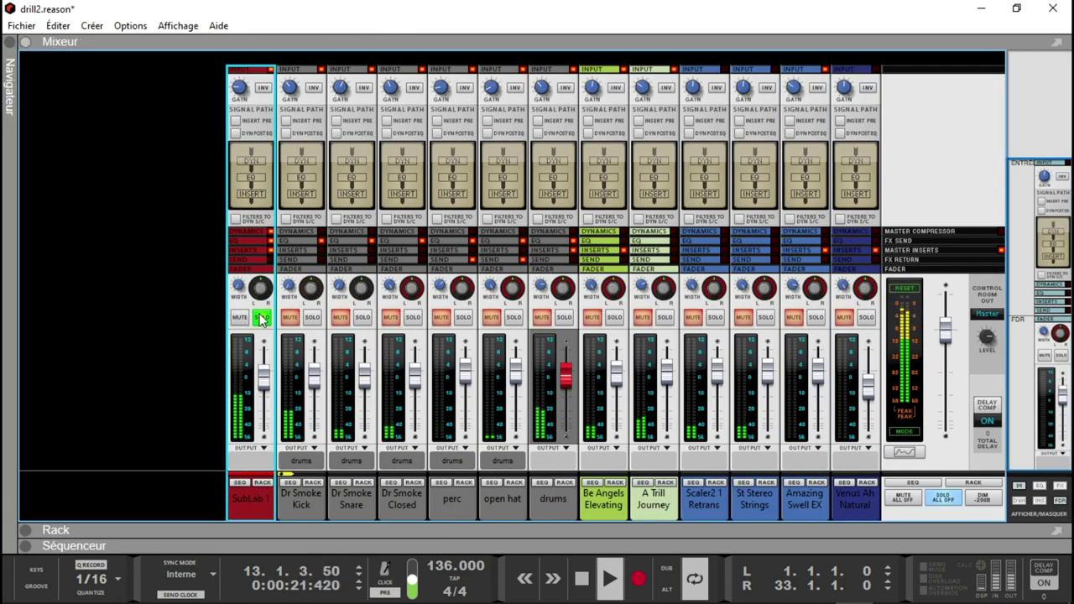
click(816, 318)
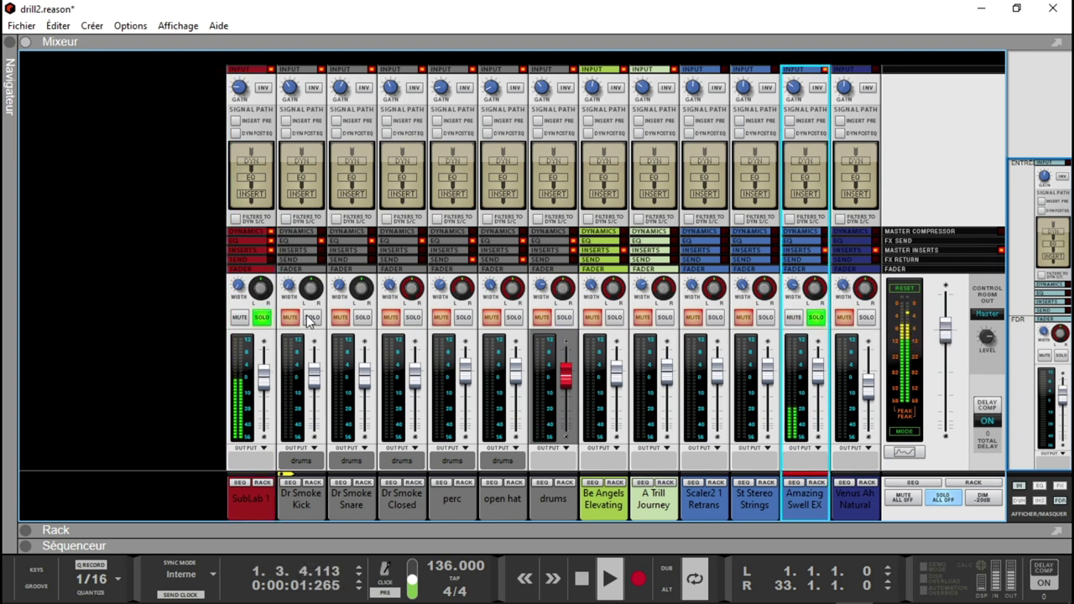
click(563, 318)
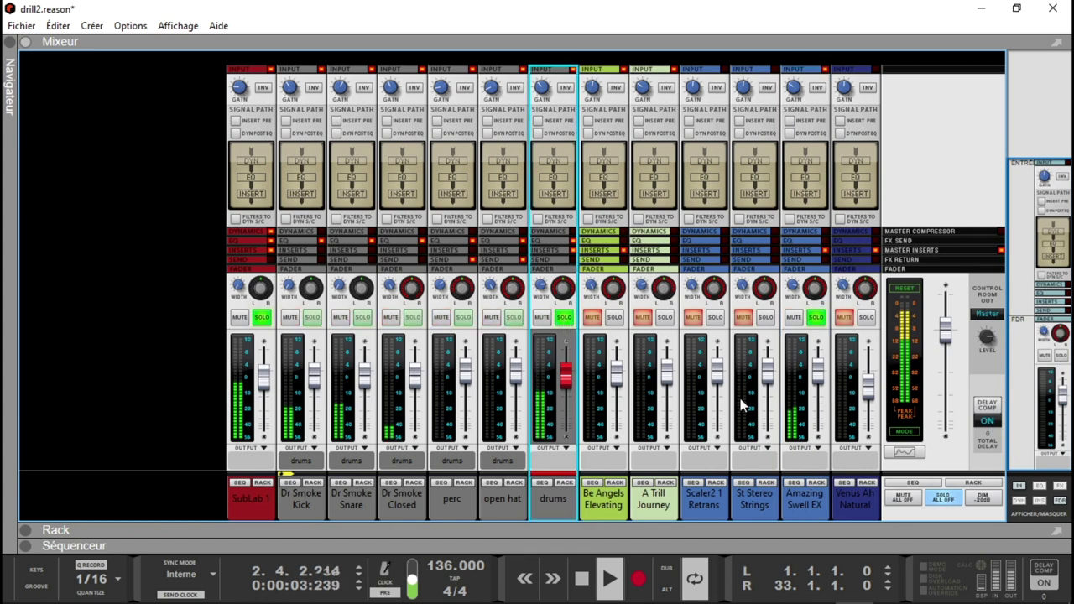
Reopen Diablo Lite on the Amazing Swell EX track, raise its Clip slightly, and close the plugin.
click(824, 482)
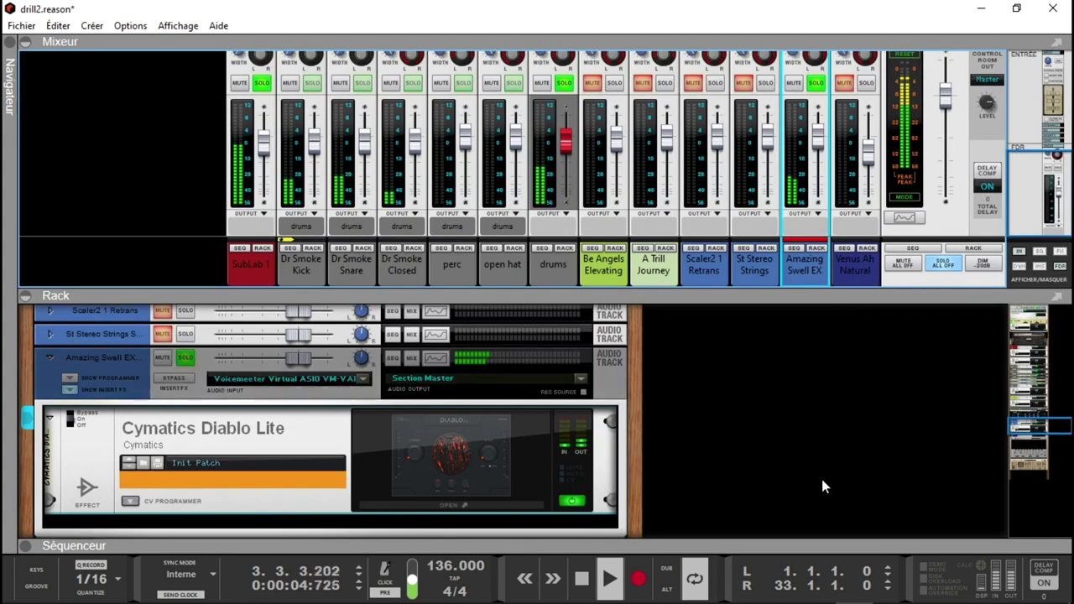
double_click(480, 466)
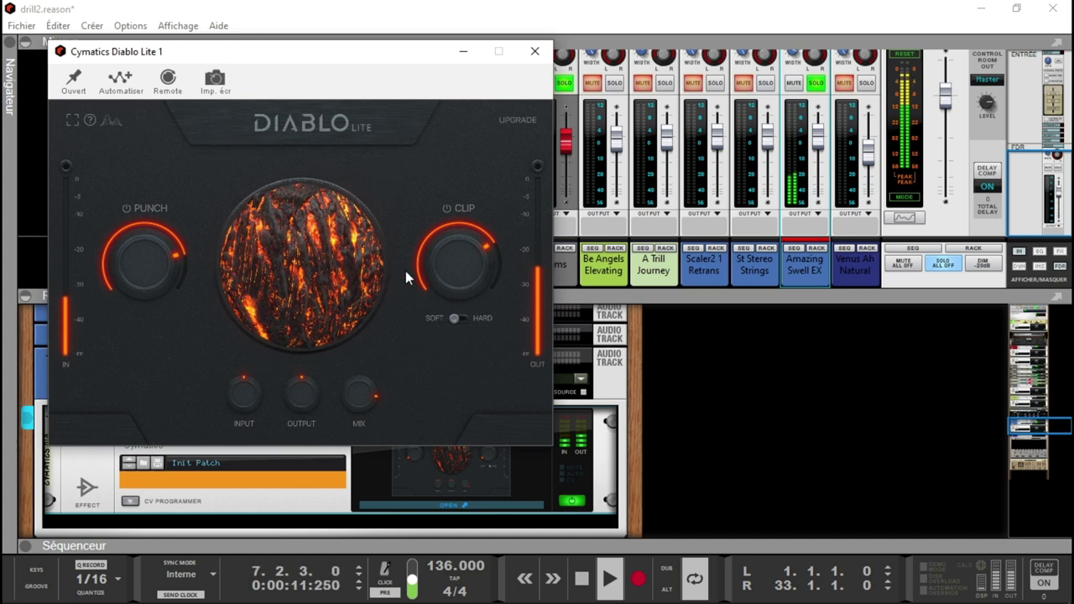
mouse_move(139, 258)
mouse_move(443, 269)
scroll(445, 264, up, 5)
mouse_move(361, 387)
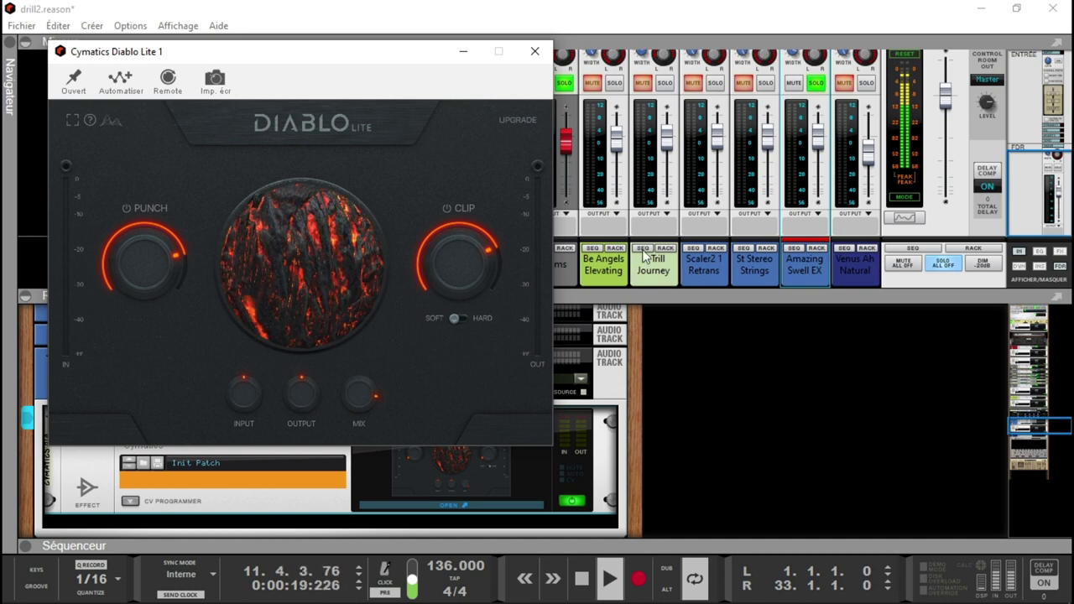
click(535, 52)
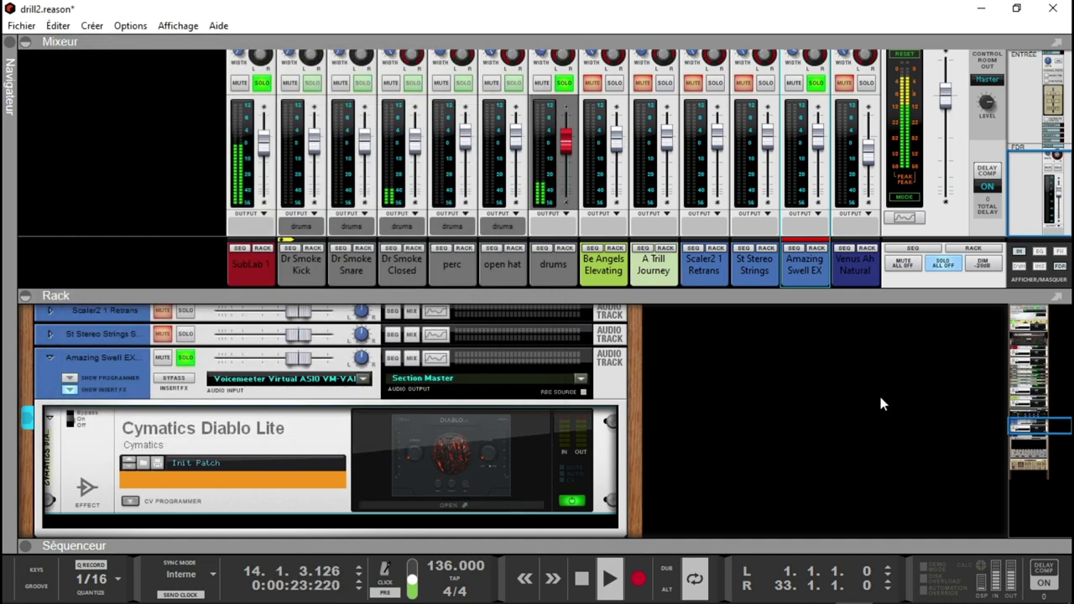
Delete the Cymatics Diablo insert effect from the drums channel in the rack.
drag(1020, 425, 999, 391)
click(126, 416)
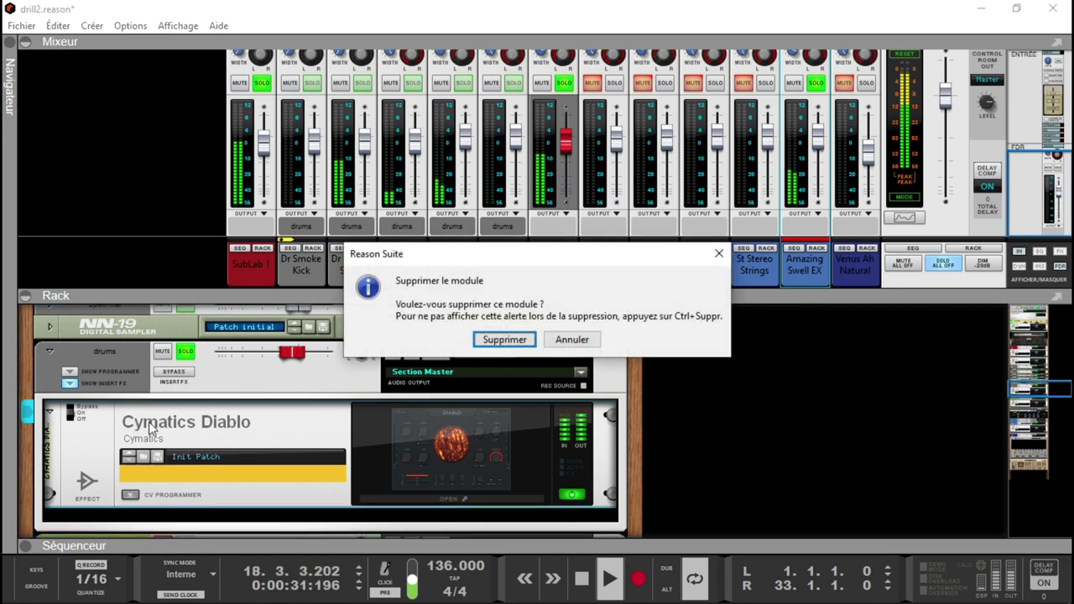
key(Return)
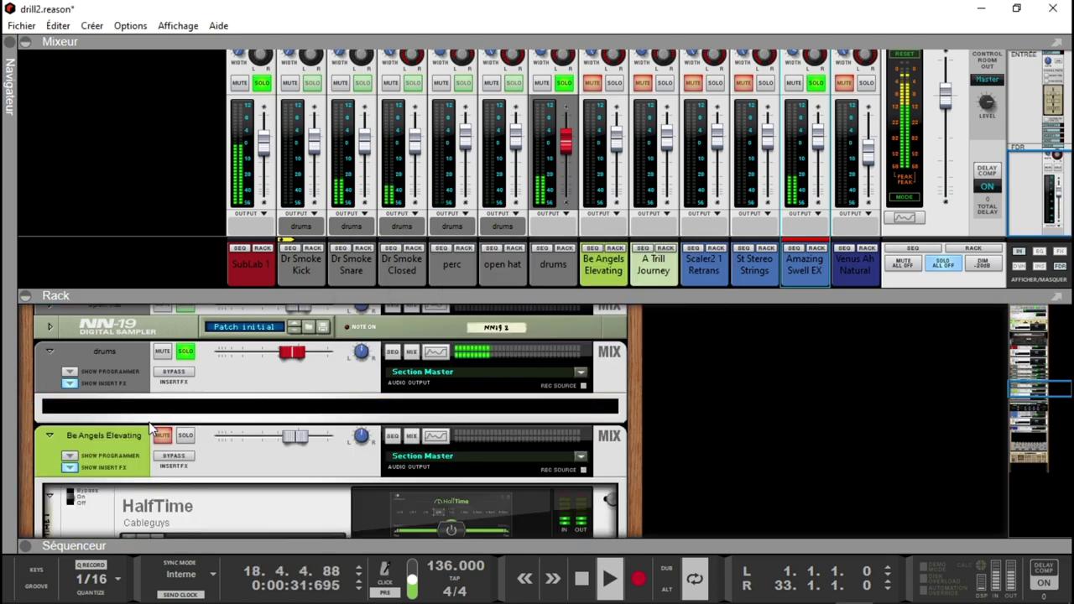
Add Cymatics Diablo Lite from the effects browser as an insert on the drums channel and open its interface.
click(8, 50)
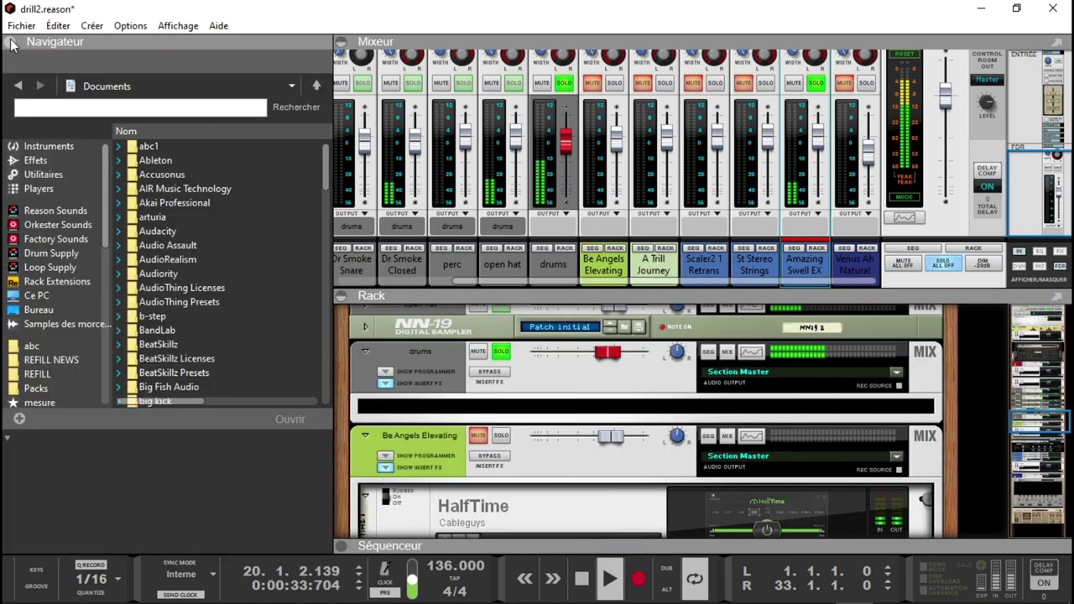
click(35, 159)
drag(327, 139, 333, 180)
click(238, 271)
drag(252, 211, 648, 430)
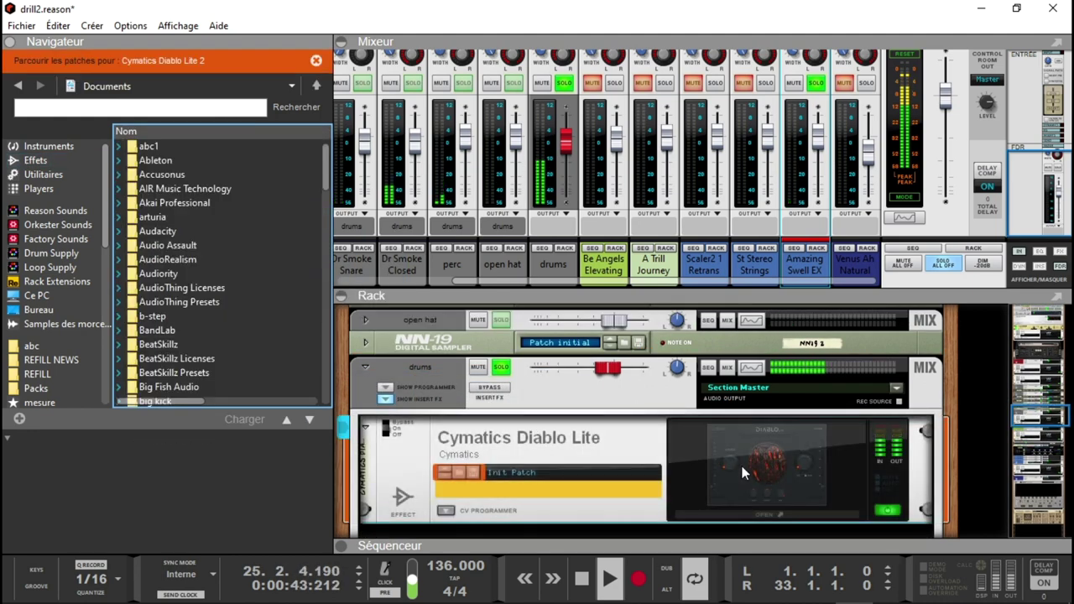
click(741, 465)
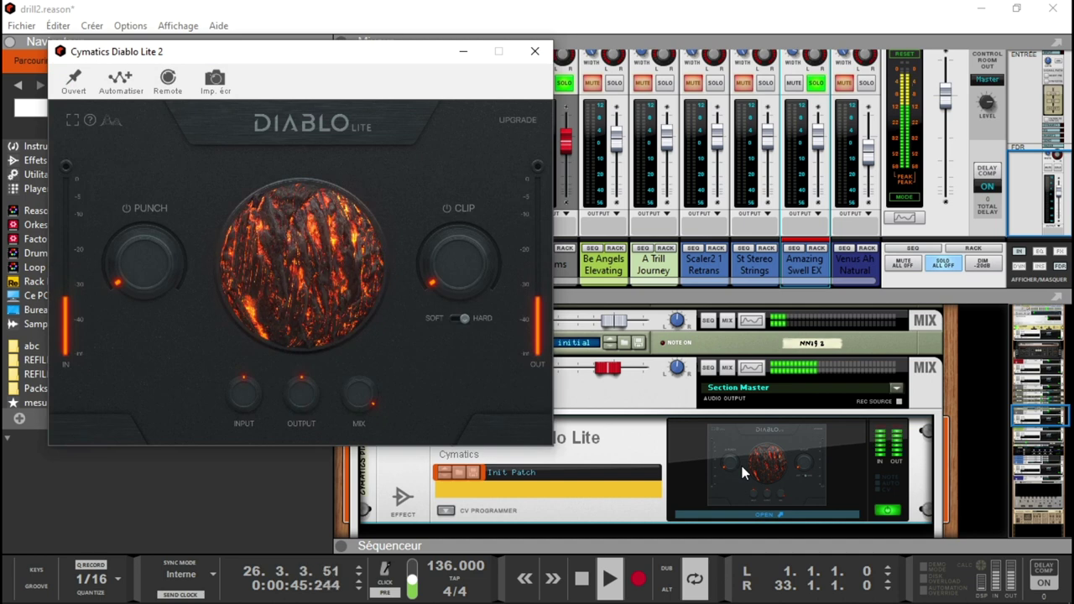
Raise Diablo Lite's Punch and Clip to over three quarters on the drums, with Mix at 53 and Clip in Soft mode.
mouse_move(138, 252)
mouse_down()
mouse_move(133, 212)
mouse_move(132, 222)
mouse_up()
drag(446, 269, 440, 231)
mouse_move(369, 388)
mouse_down()
mouse_move(371, 412)
mouse_move(374, 400)
mouse_up()
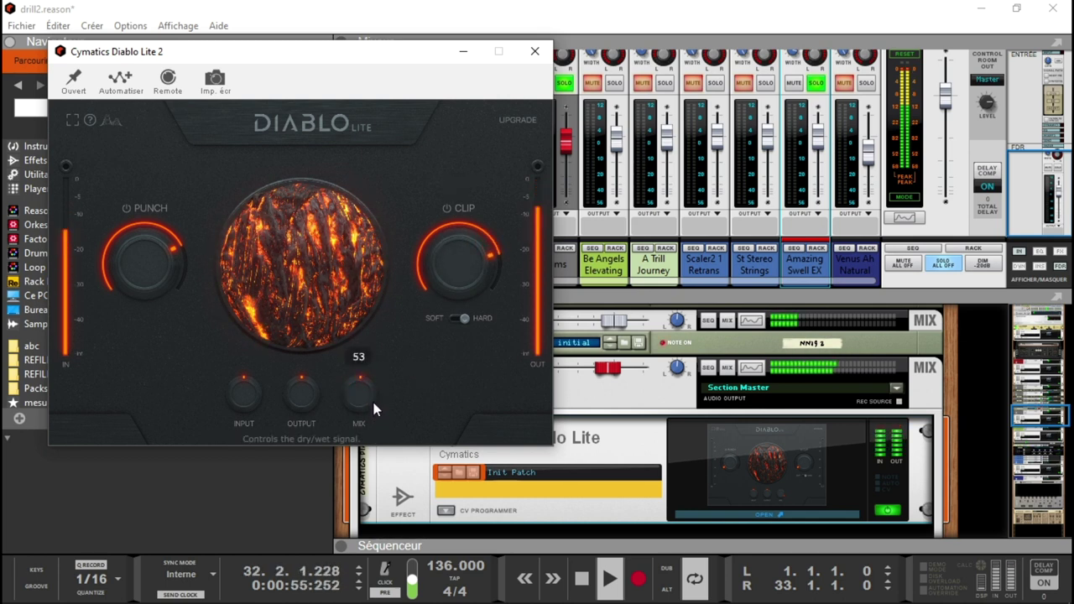
click(458, 318)
drag(451, 276, 449, 271)
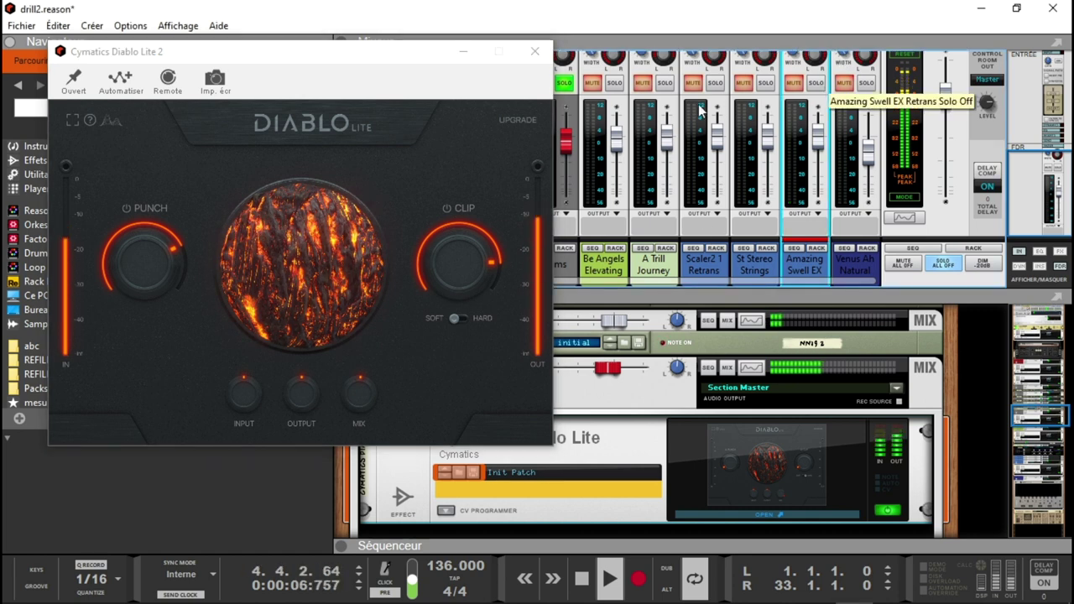
Pin the Diablo Lite window clear of the drums channel and toggle its insert effects bypass to compare the sound.
drag(404, 63, 389, 96)
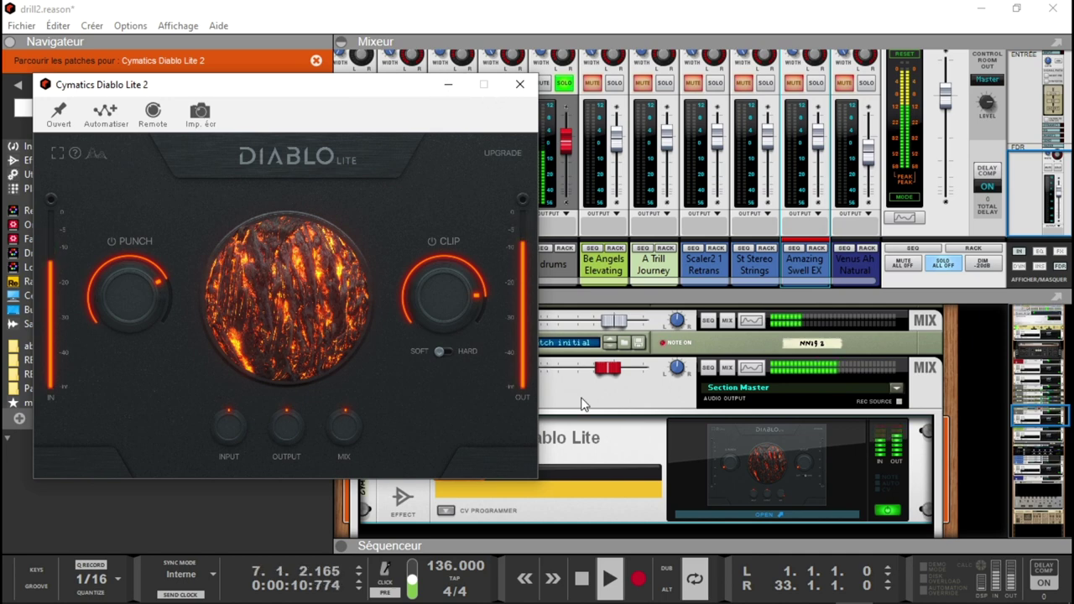
click(57, 115)
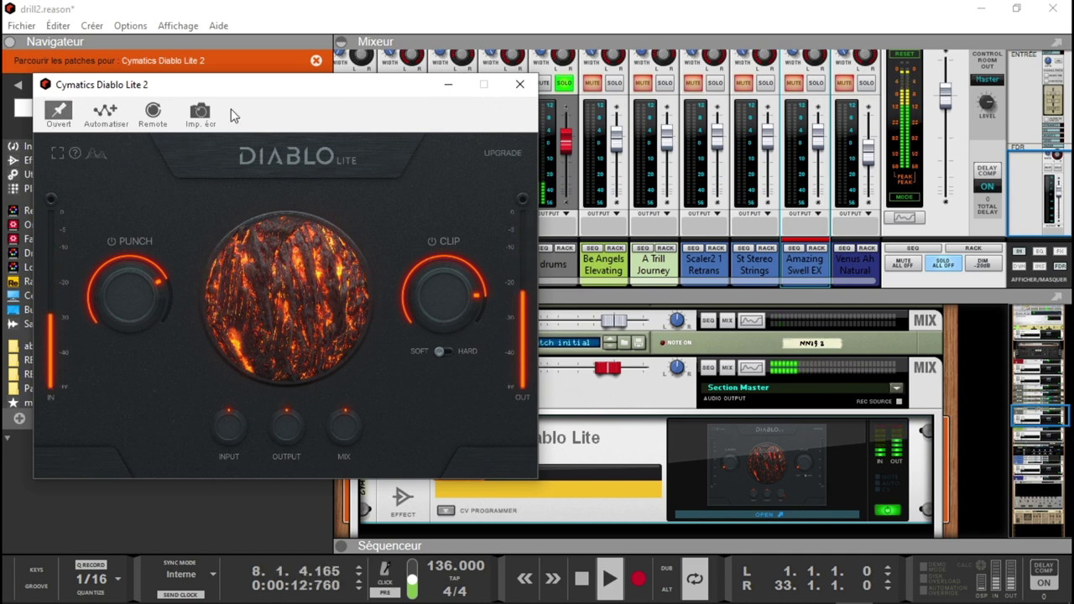
drag(282, 89, 780, 10)
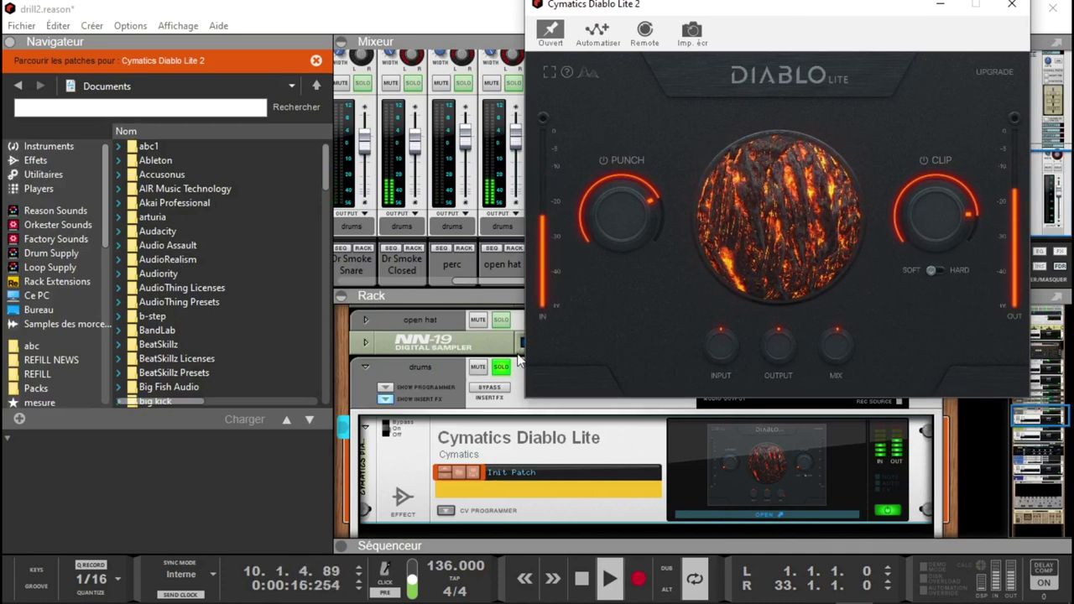
click(486, 393)
click(487, 391)
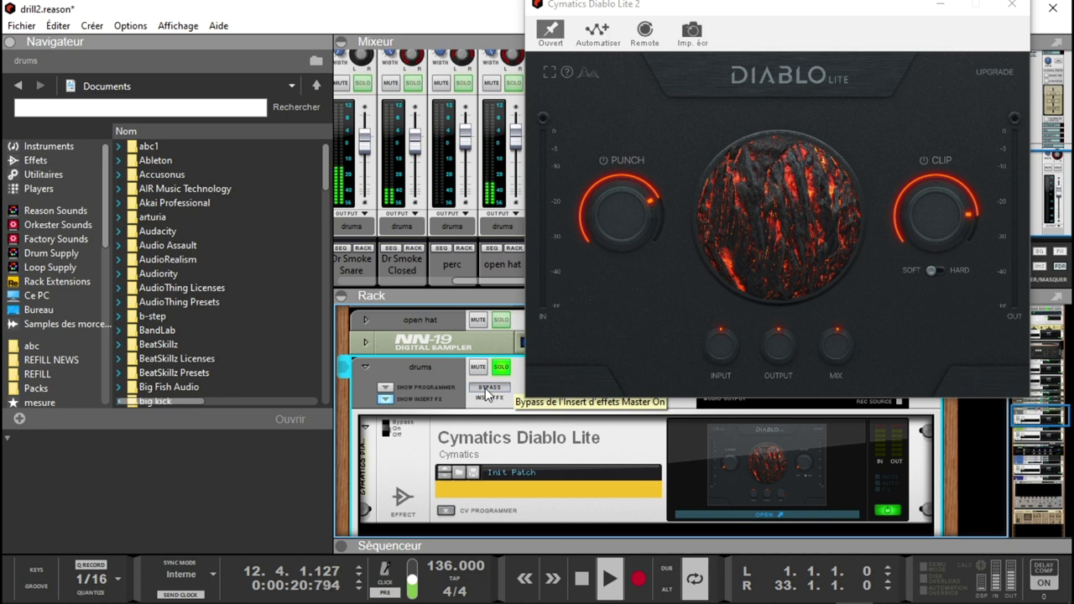
Set the drums' Diablo Lite Punch to 85, raise Clip slightly, set Mix to 61, and close the plugin.
mouse_move(607, 250)
drag(607, 250, 604, 236)
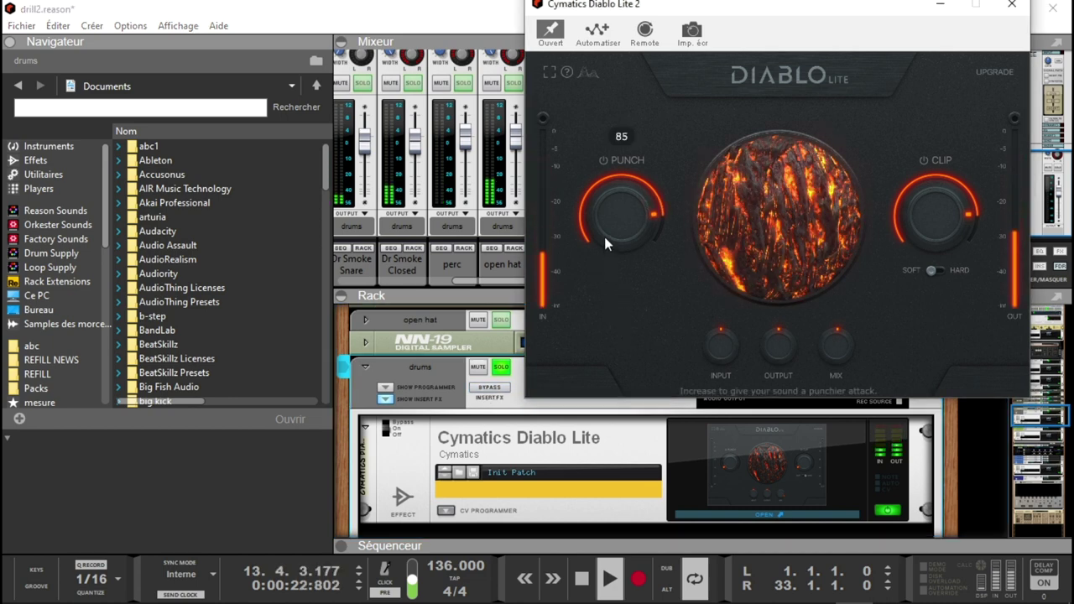
mouse_move(965, 210)
drag(932, 213, 932, 212)
mouse_move(845, 344)
mouse_down()
mouse_move(847, 327)
mouse_move(845, 352)
mouse_up()
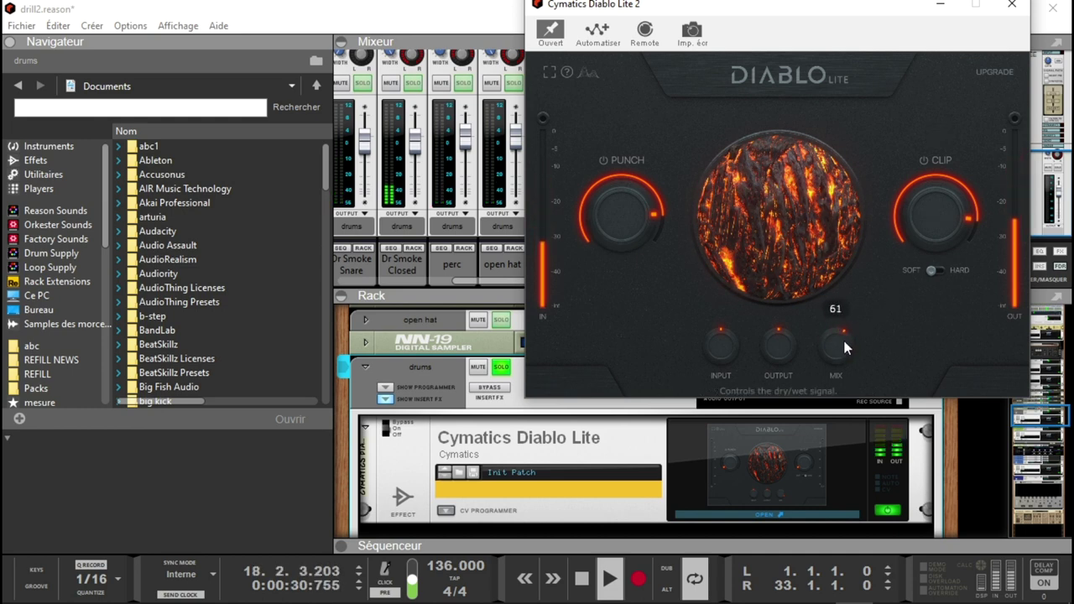
click(1012, 7)
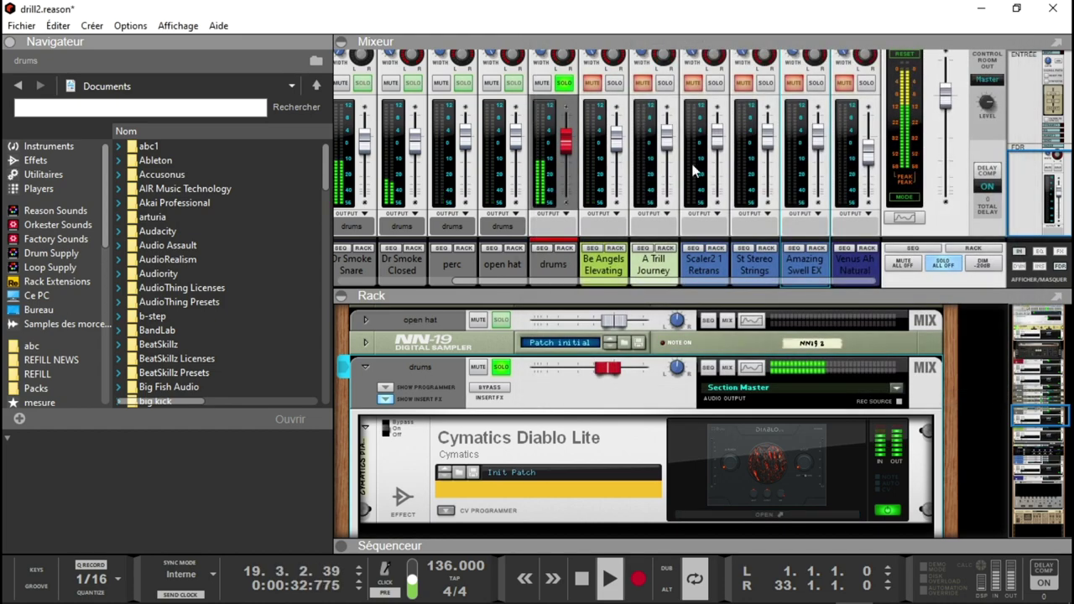
Clear all solos, replace Diablo Lite with Cymatics Diablo as the drums insert, and open the full Diablo interface.
click(943, 262)
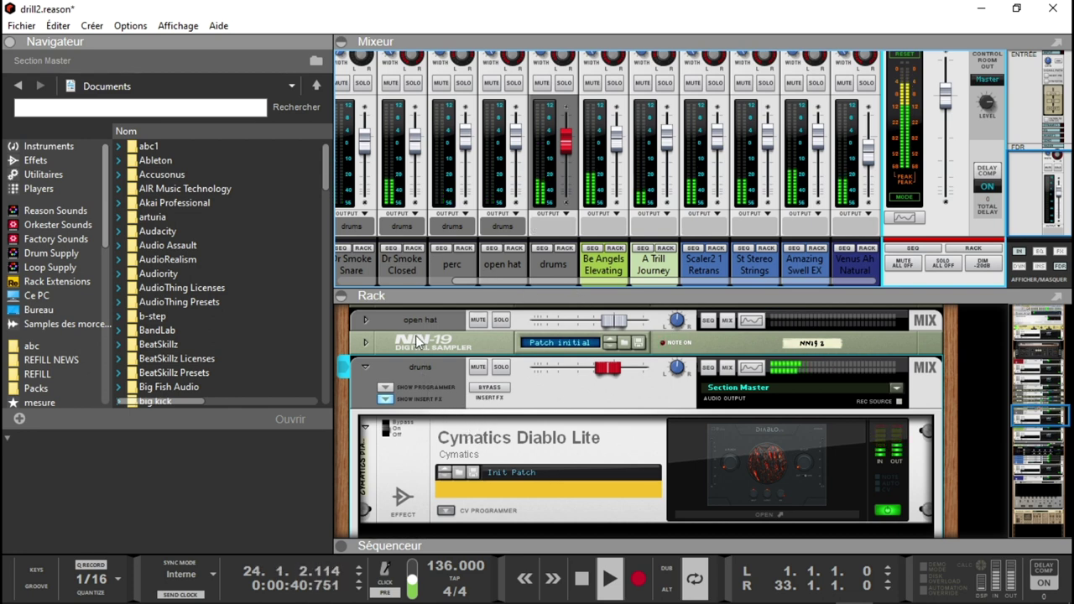
click(34, 161)
drag(327, 131, 327, 168)
drag(222, 183, 567, 476)
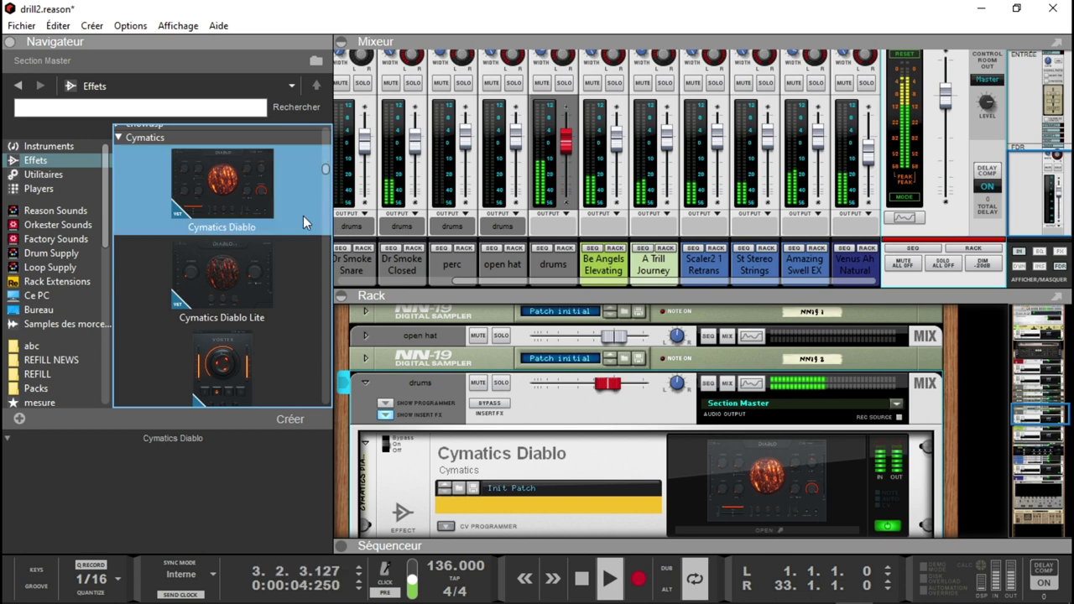
drag(223, 202, 556, 493)
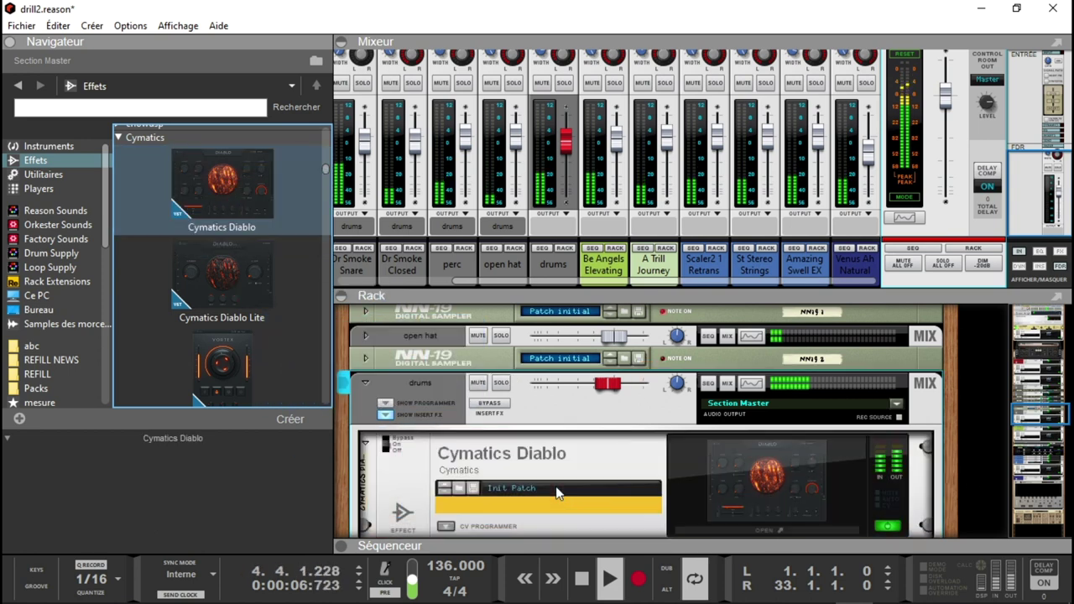
click(748, 531)
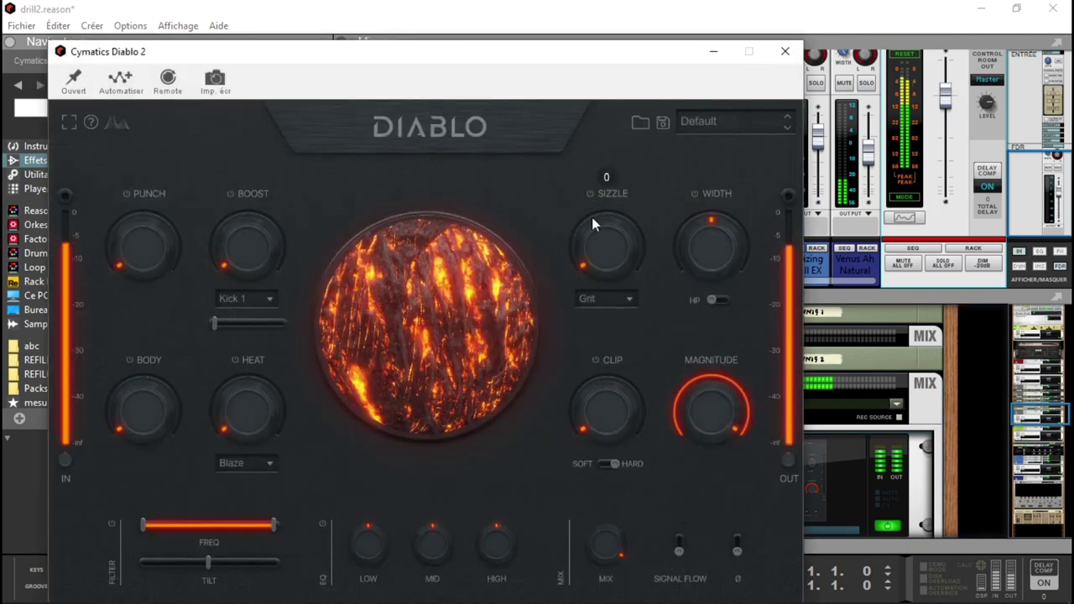
drag(537, 19, 697, 10)
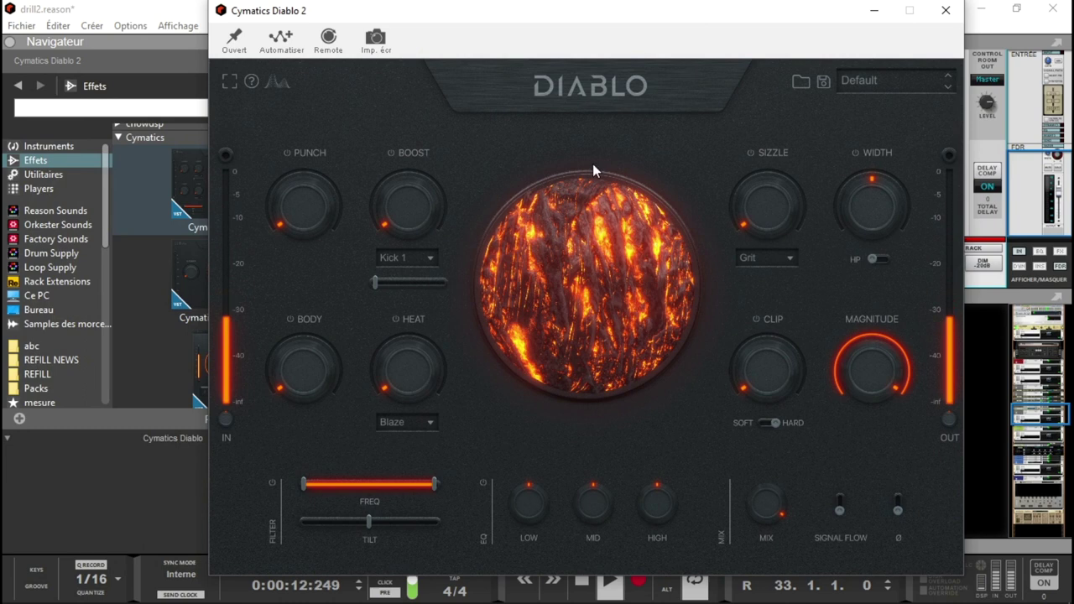
Raise Diablo's Punch and Body to a little under halfway, Boost to about halfway, and Heat to 59.
drag(326, 211, 326, 176)
mouse_move(431, 209)
mouse_down()
mouse_move(433, 170)
mouse_move(434, 197)
mouse_up()
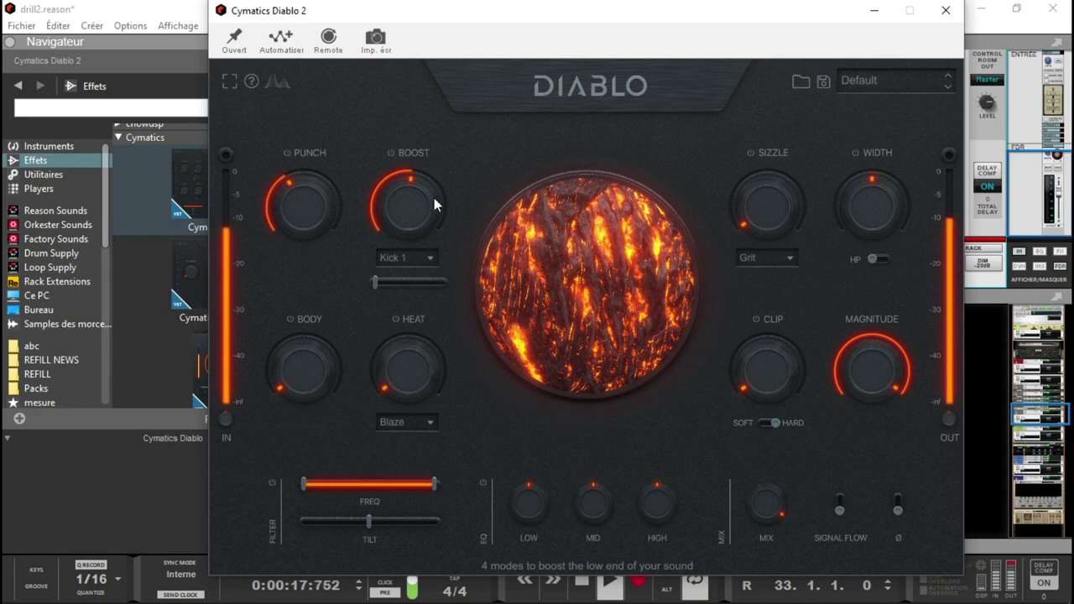
drag(325, 368, 328, 347)
click(395, 366)
drag(395, 367, 385, 334)
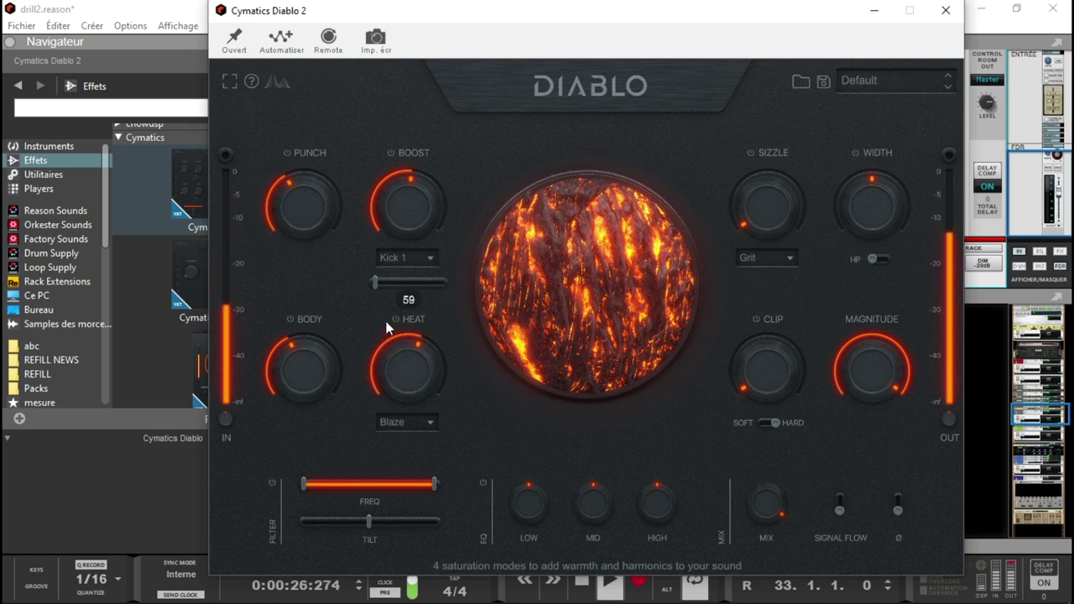
Switch Diablo's Sizzle mode to Exciter and raise Sizzle to about halfway.
mouse_move(788, 215)
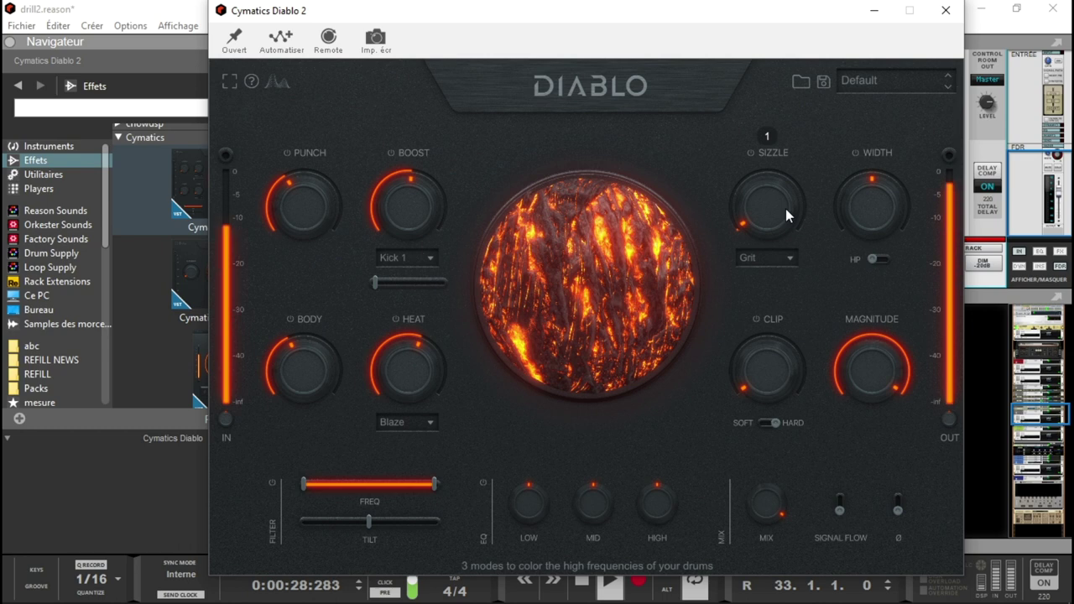
click(790, 258)
click(781, 312)
drag(761, 220, 763, 182)
Widen the drums with Diablo's Width control and enable its HP filter at about 490 Hz.
mouse_move(852, 214)
drag(851, 213, 849, 200)
click(880, 260)
drag(845, 283, 856, 290)
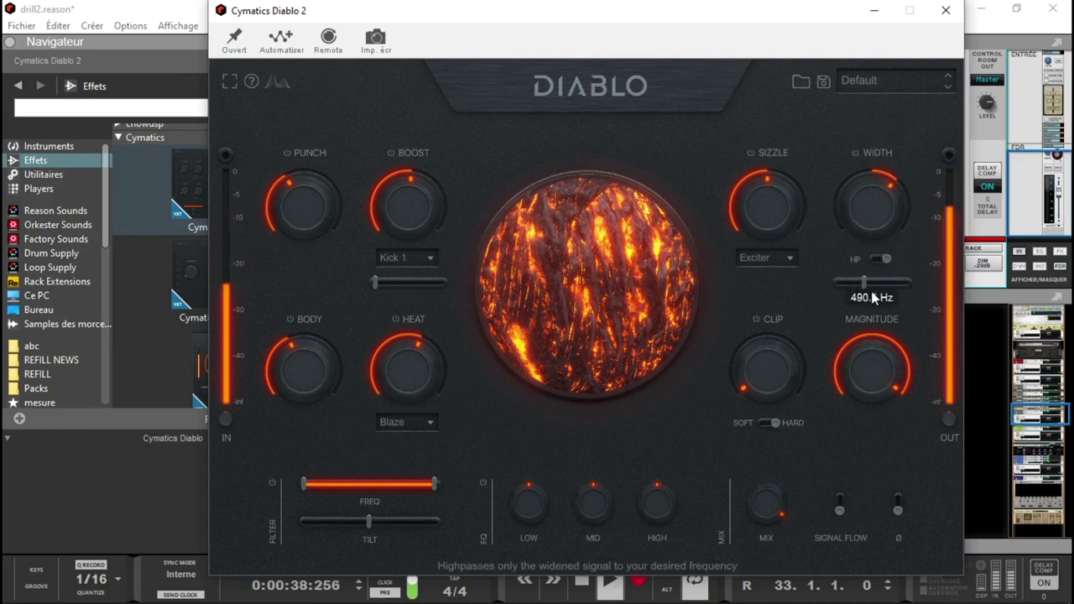
Set Diablo's Clip to 44 and lower Mix to about halfway.
drag(787, 360, 787, 327)
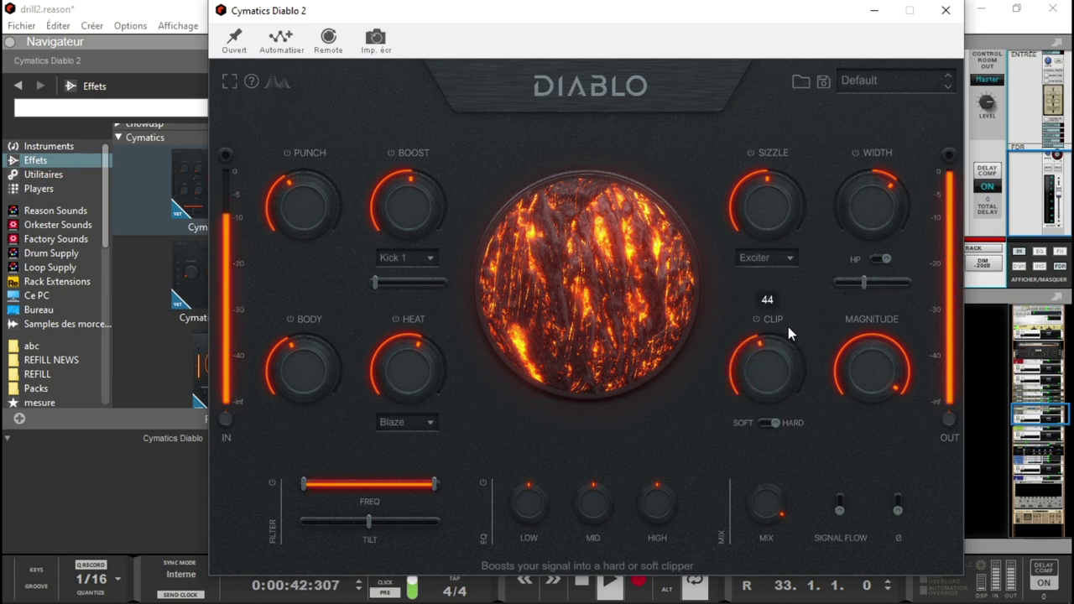
drag(766, 505, 775, 549)
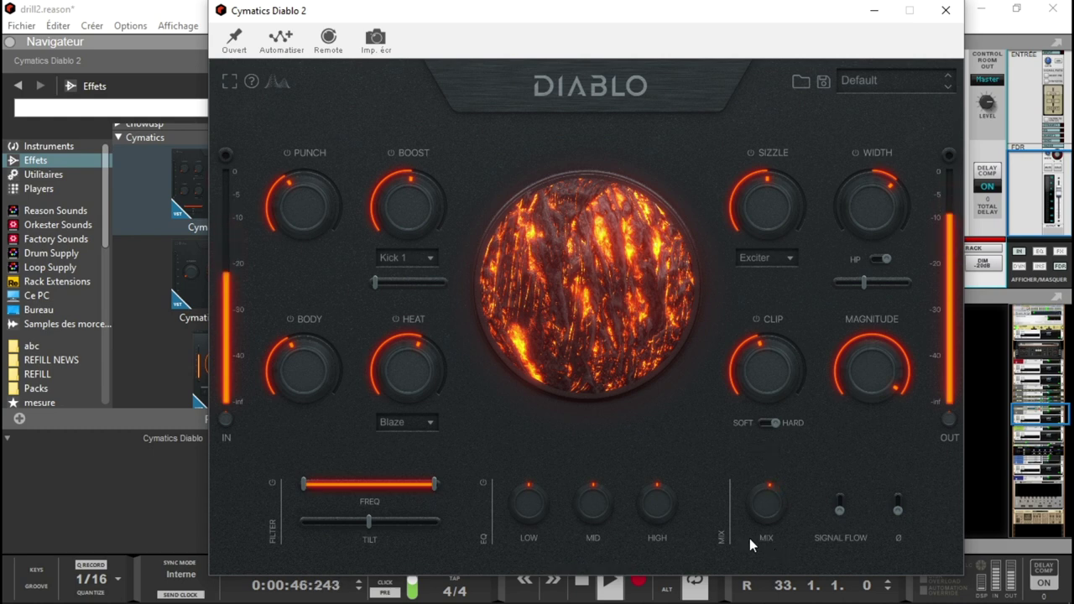
Raise Diablo's Mid EQ slightly, shift the filter Tilt slightly below its centre, and close the plugin.
drag(605, 505, 606, 498)
mouse_move(378, 522)
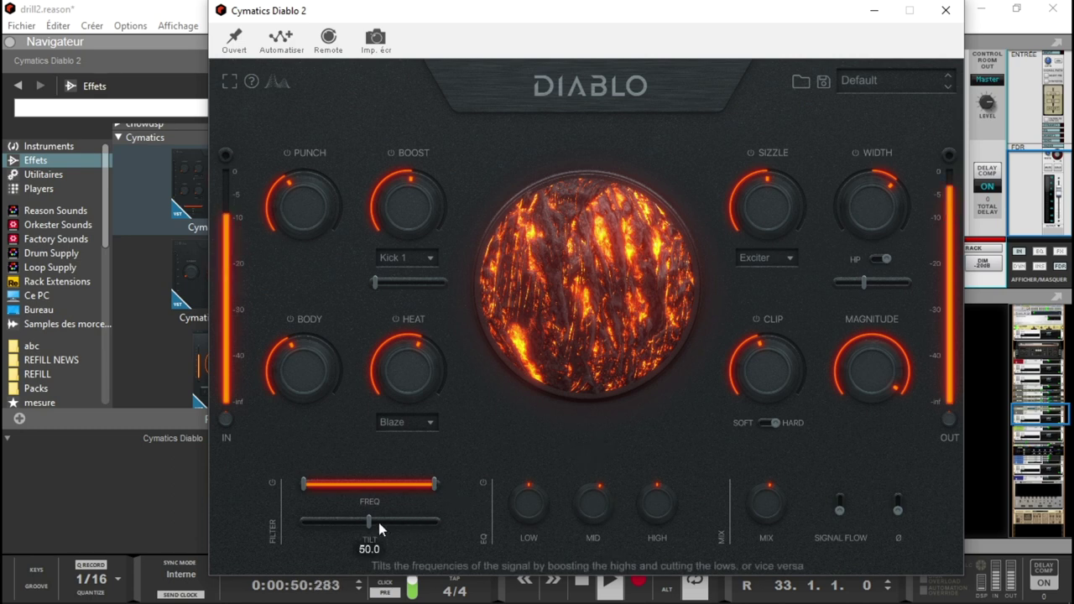
drag(368, 522, 359, 524)
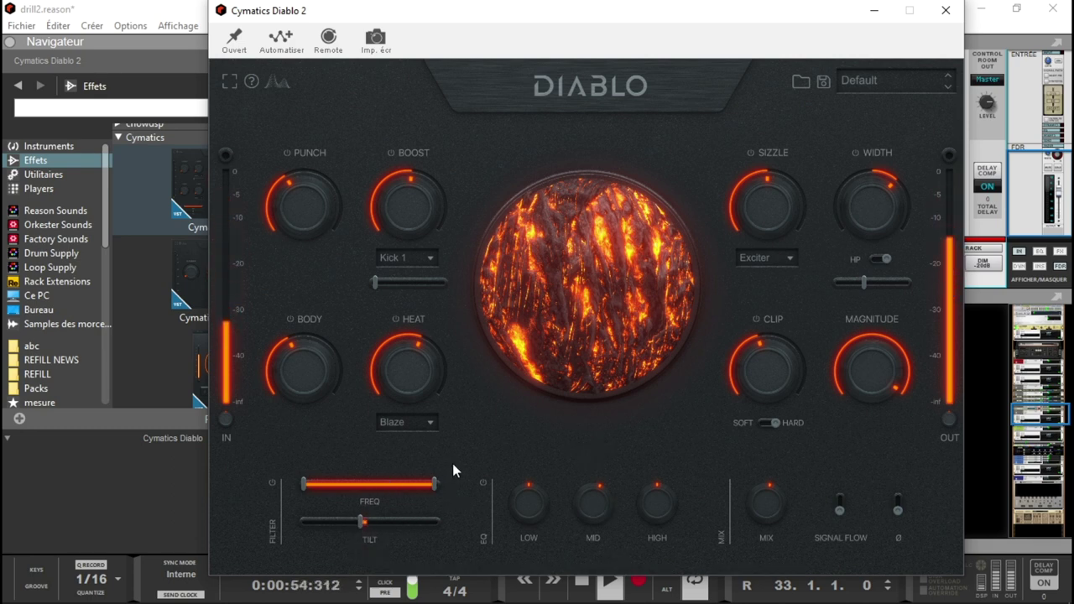
click(946, 10)
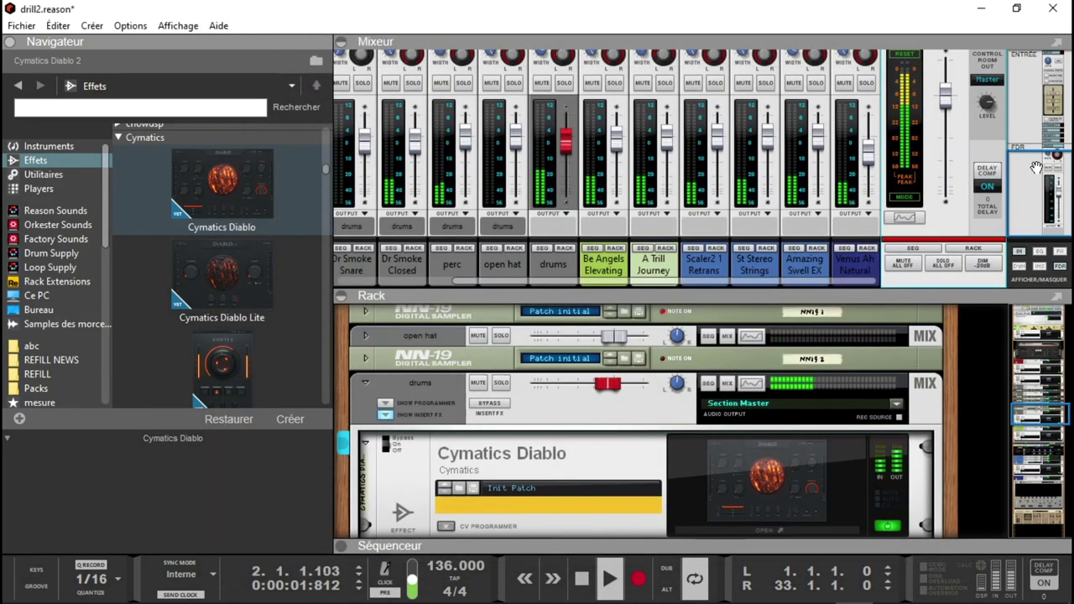
Compare the drums with their insert effects bypassed and active, and bypass the Master Section's insert effects.
click(501, 405)
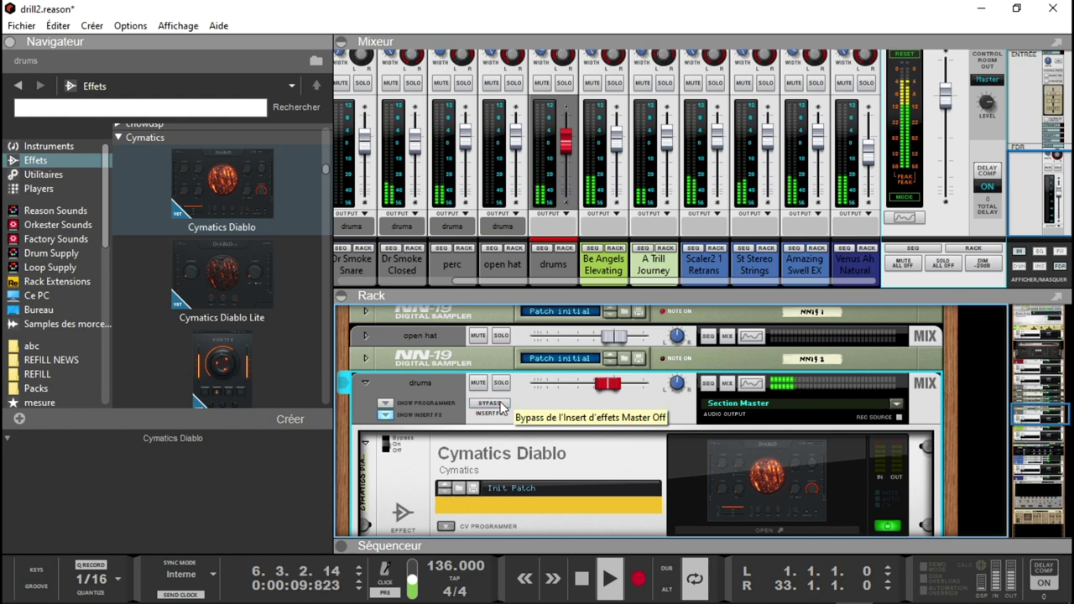
click(1045, 382)
drag(1045, 382, 1040, 329)
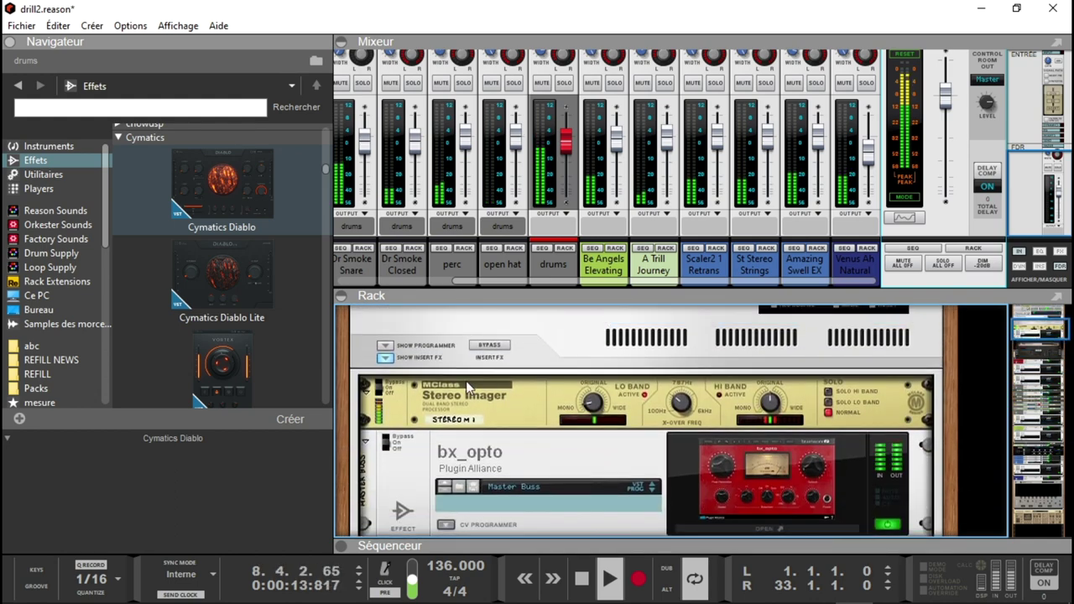
click(495, 346)
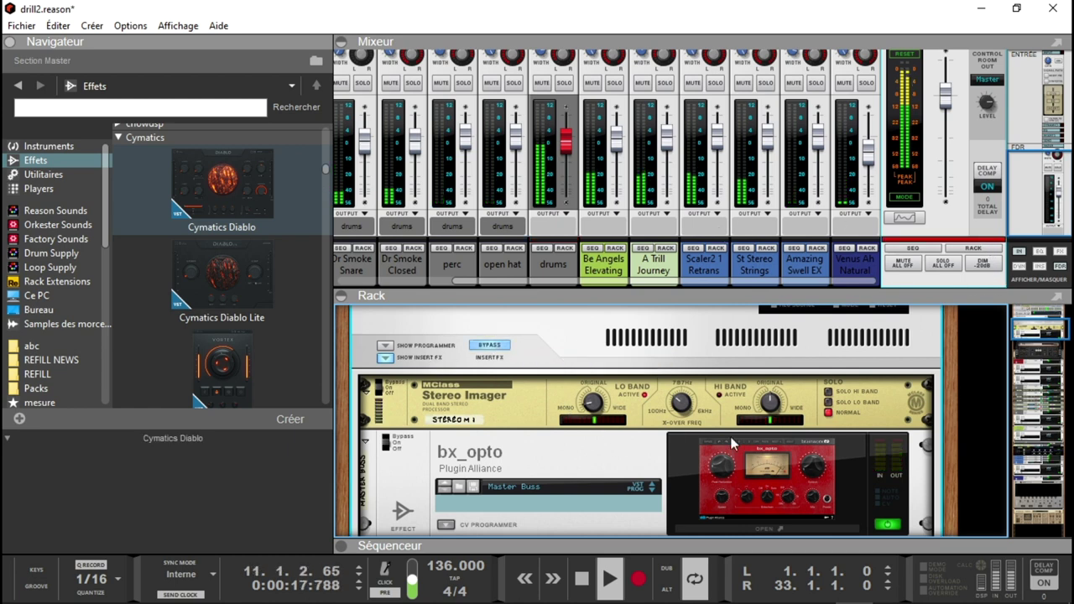
Collapse the browser and compare the drums channel with its Diablo insert bypassed and active.
click(8, 44)
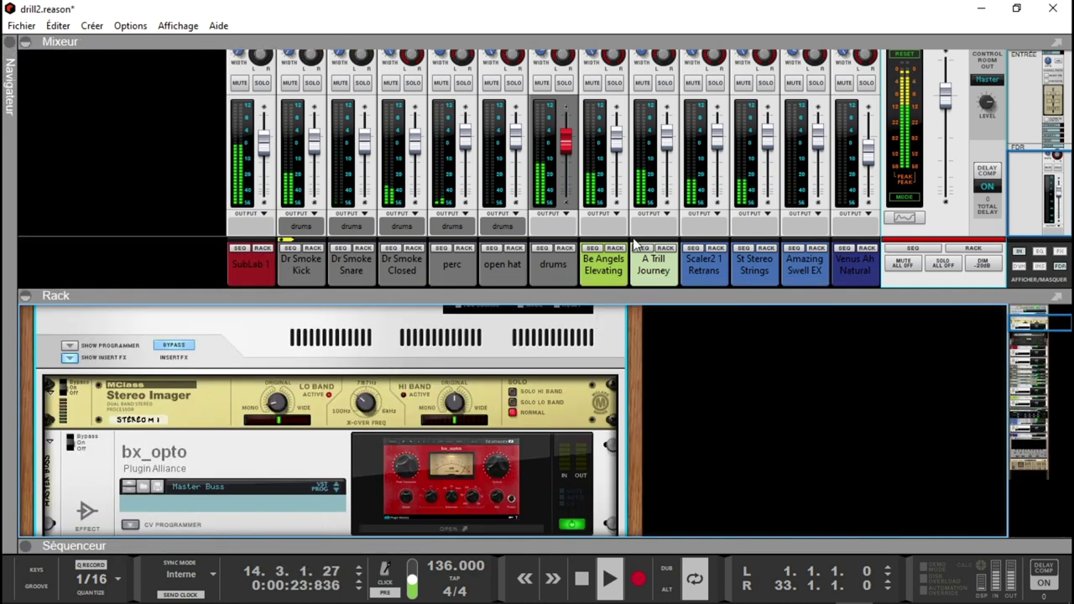
click(564, 248)
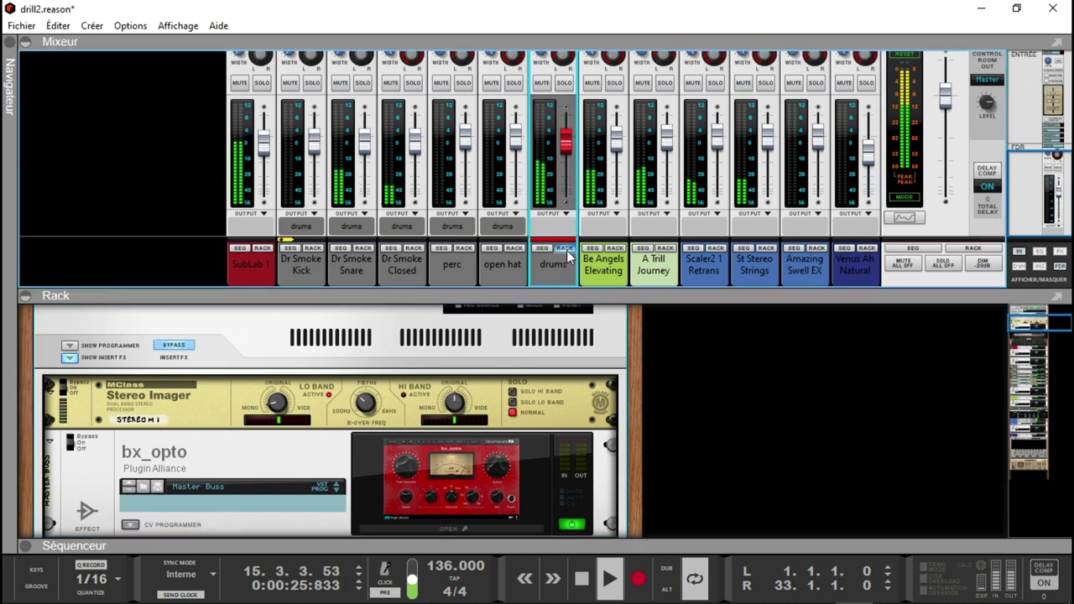
click(182, 339)
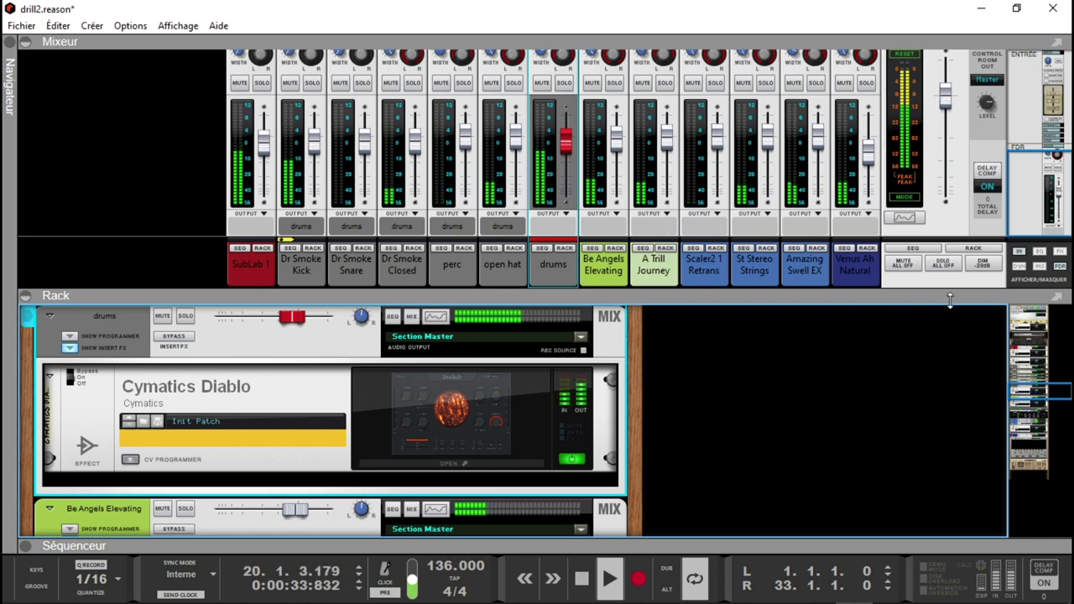
Reactivate the Master Section's bypassed insert effects.
drag(1037, 391, 1028, 314)
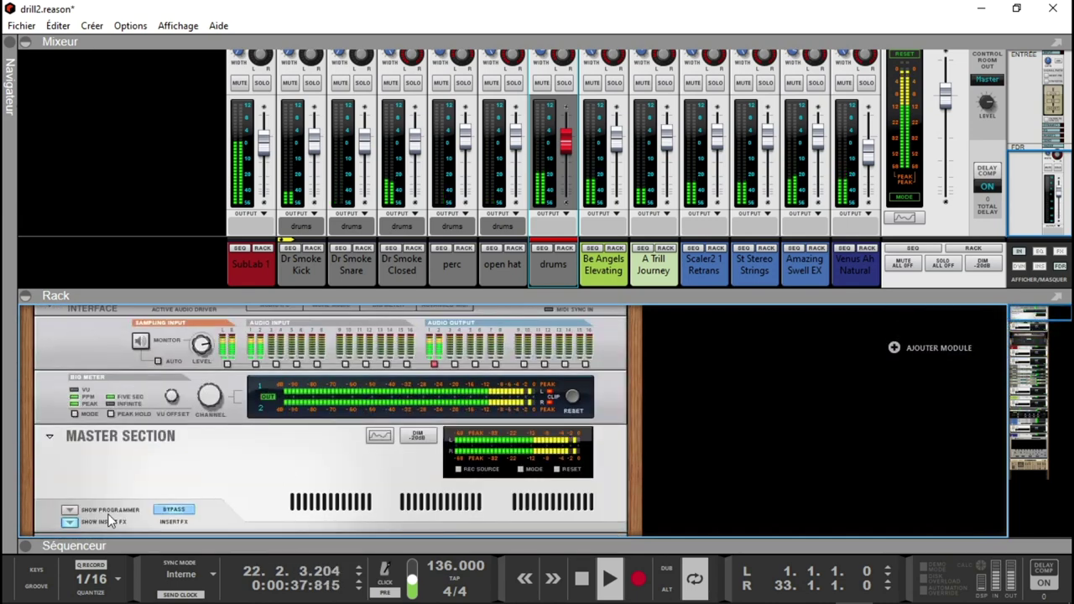
click(191, 515)
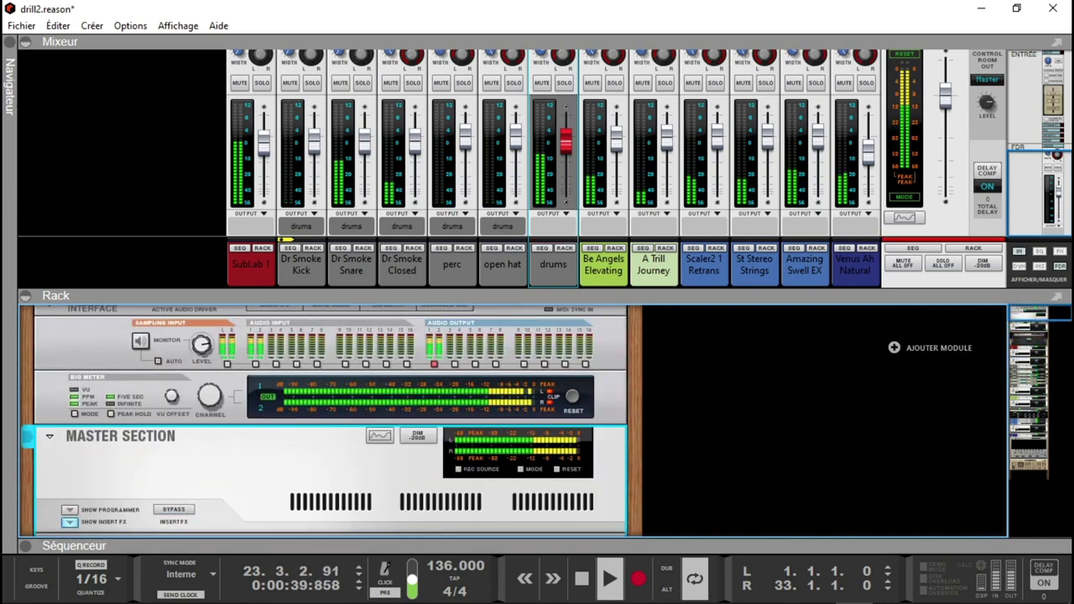
Lower the Magnitude of Diablo on the drums to about two-thirds, close the plugin and stop playback.
drag(1035, 335, 1042, 398)
click(367, 432)
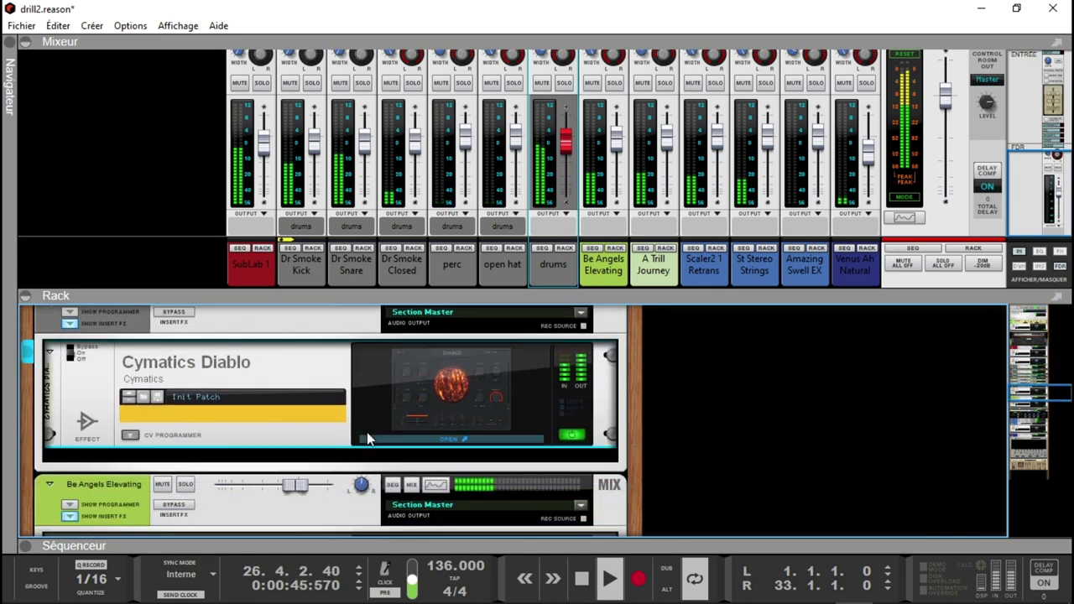
double_click(412, 391)
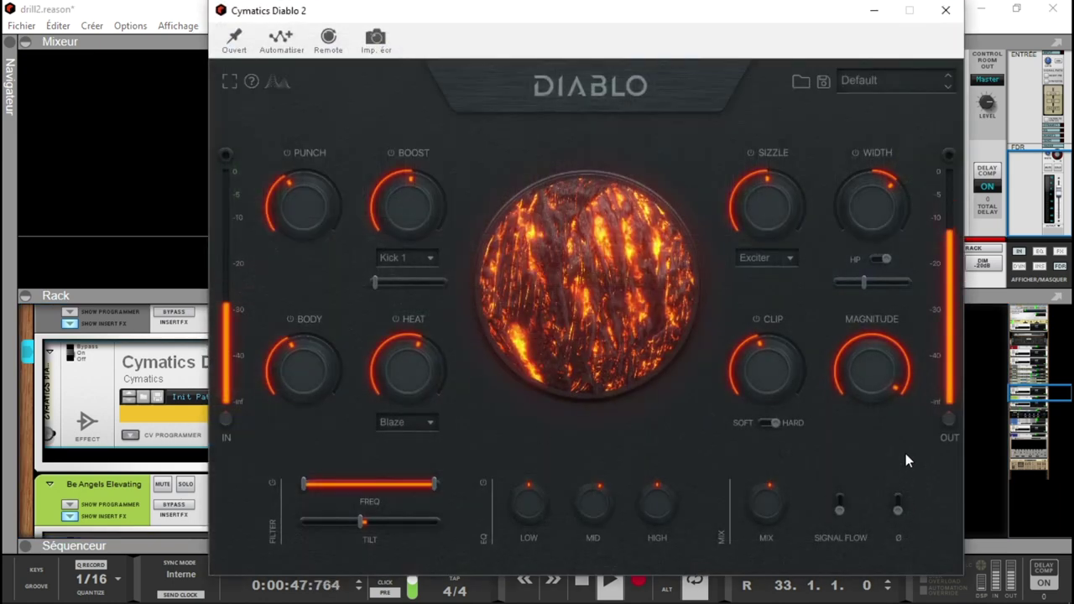
drag(878, 397, 876, 410)
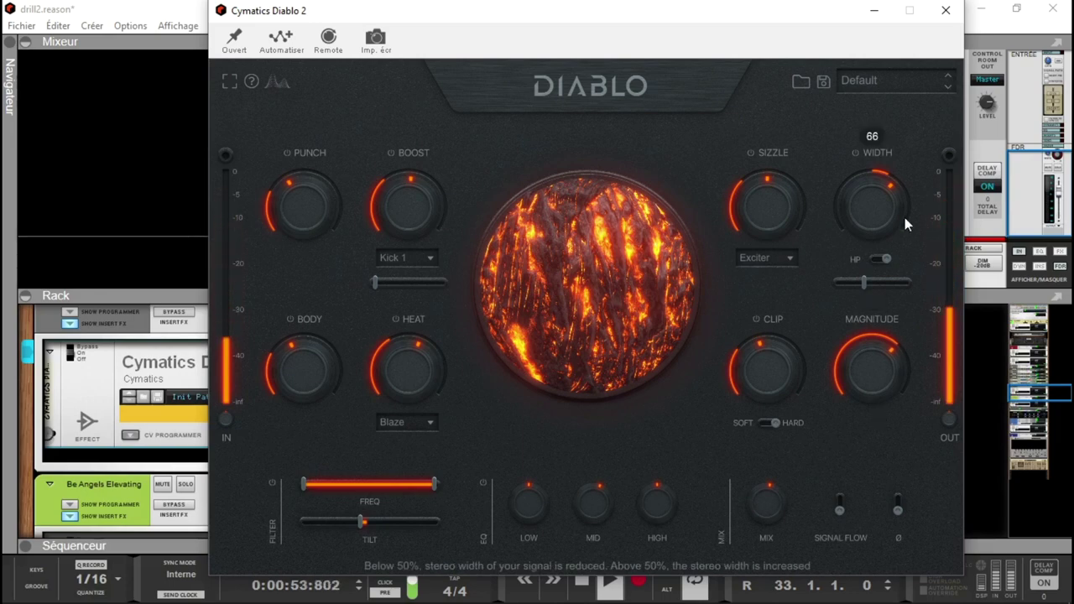
click(947, 11)
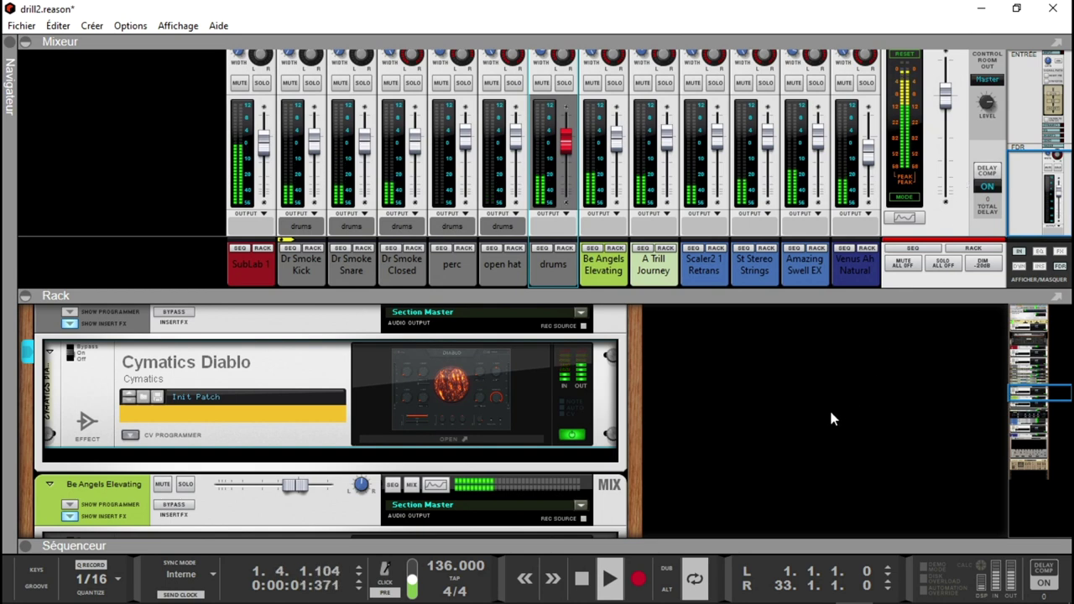
key(space)
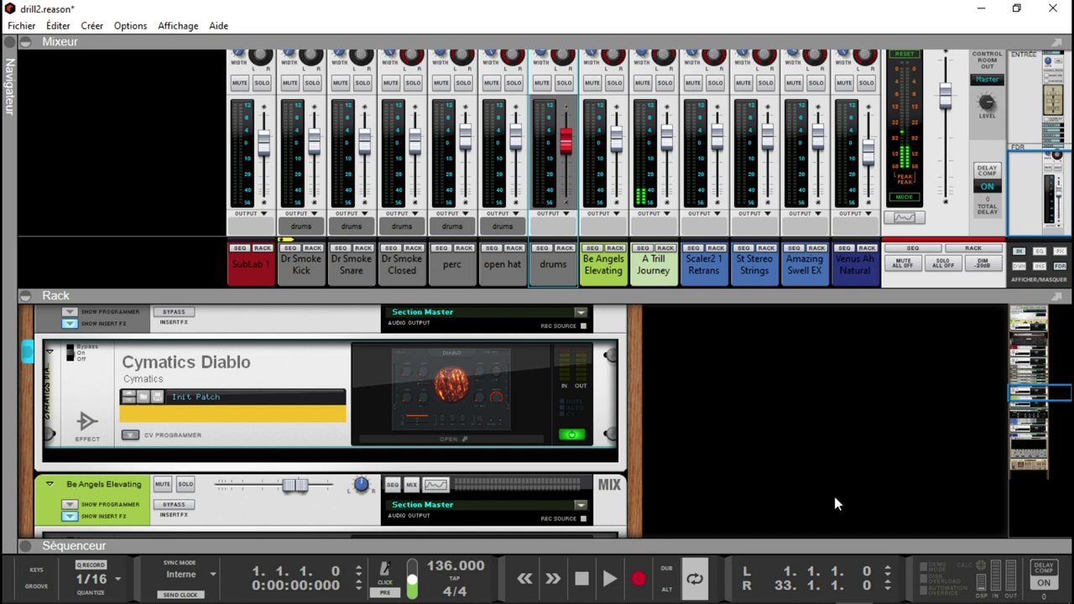
Solo the drums channel in the mixer and start playback.
drag(1045, 407, 1037, 361)
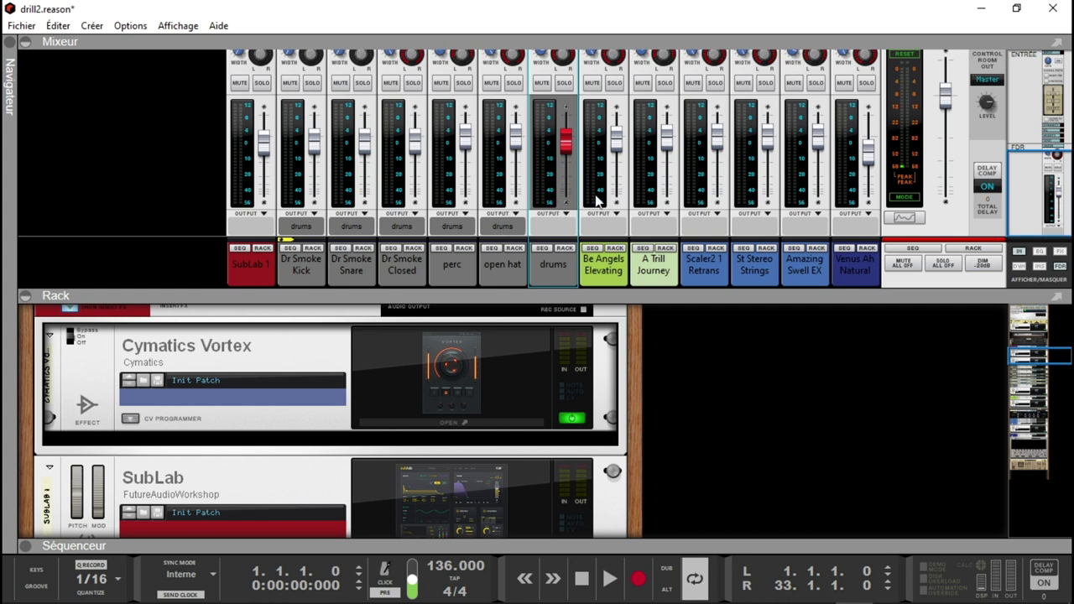
drag(1063, 174, 1061, 159)
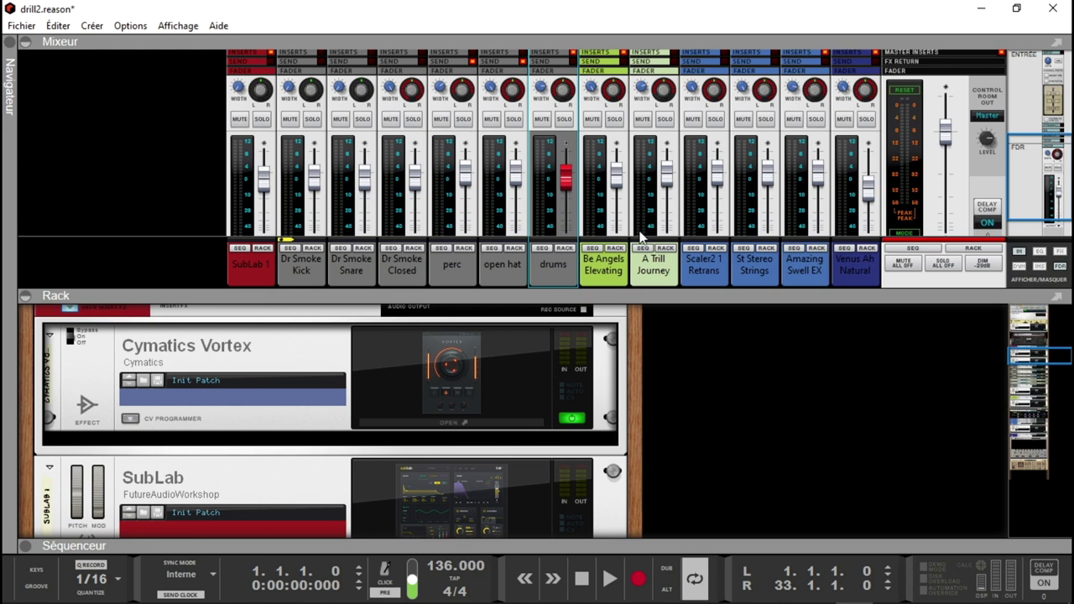
click(564, 120)
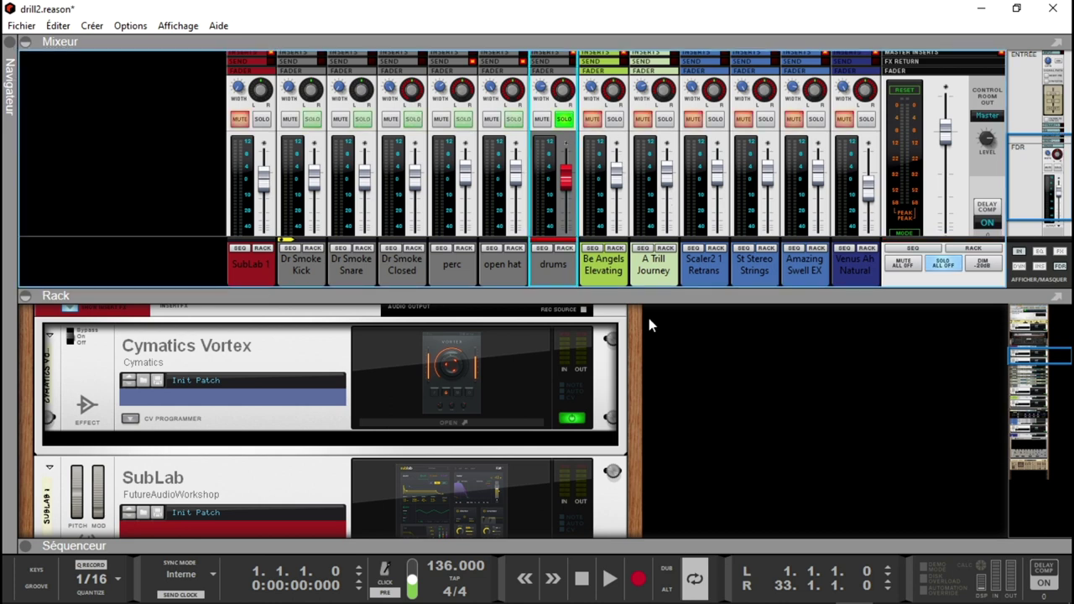
key(space)
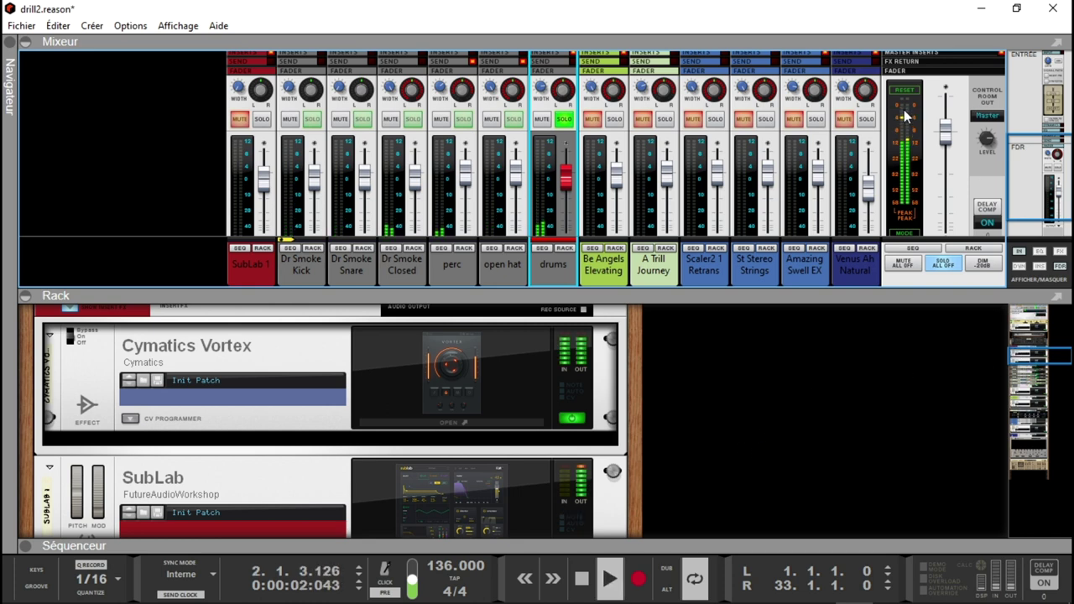
Compare the soloed drums with Diablo bypassed and active, and remove the solo to hear the full mix.
drag(1038, 354, 1050, 386)
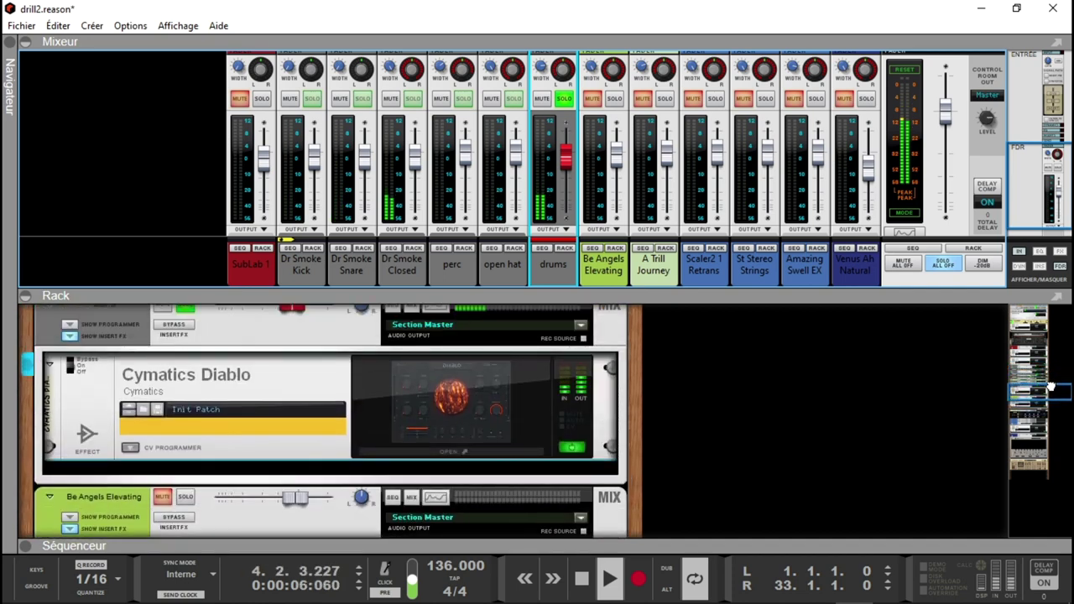
click(177, 327)
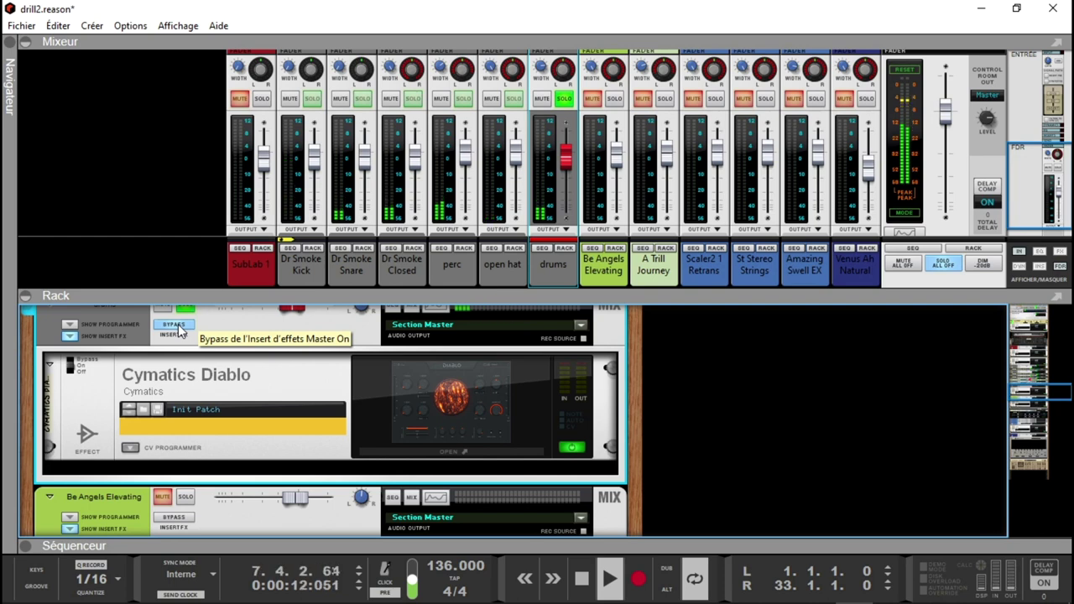
click(176, 327)
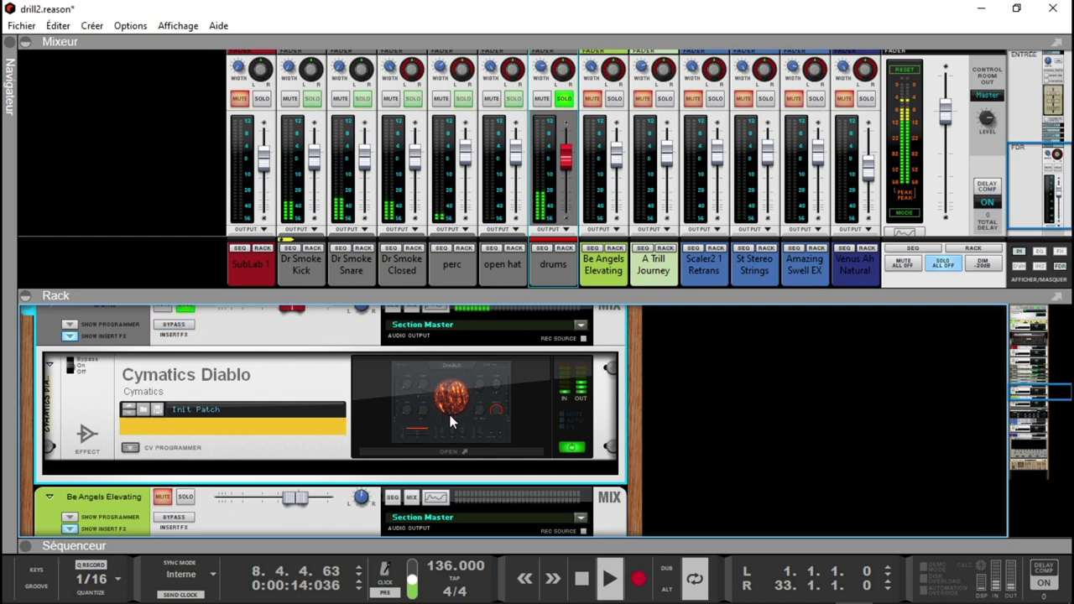
click(564, 98)
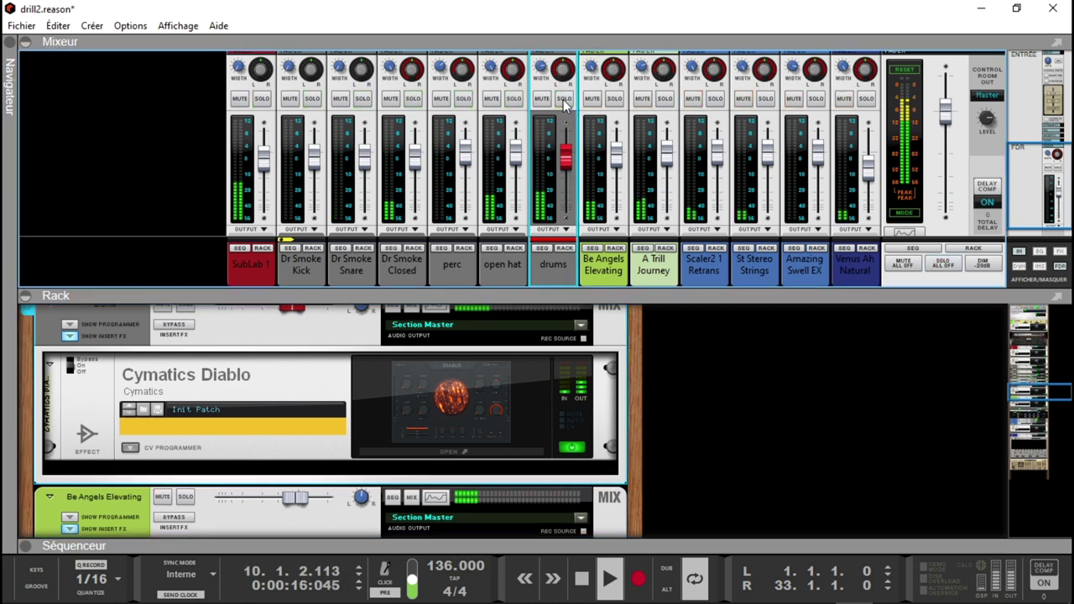